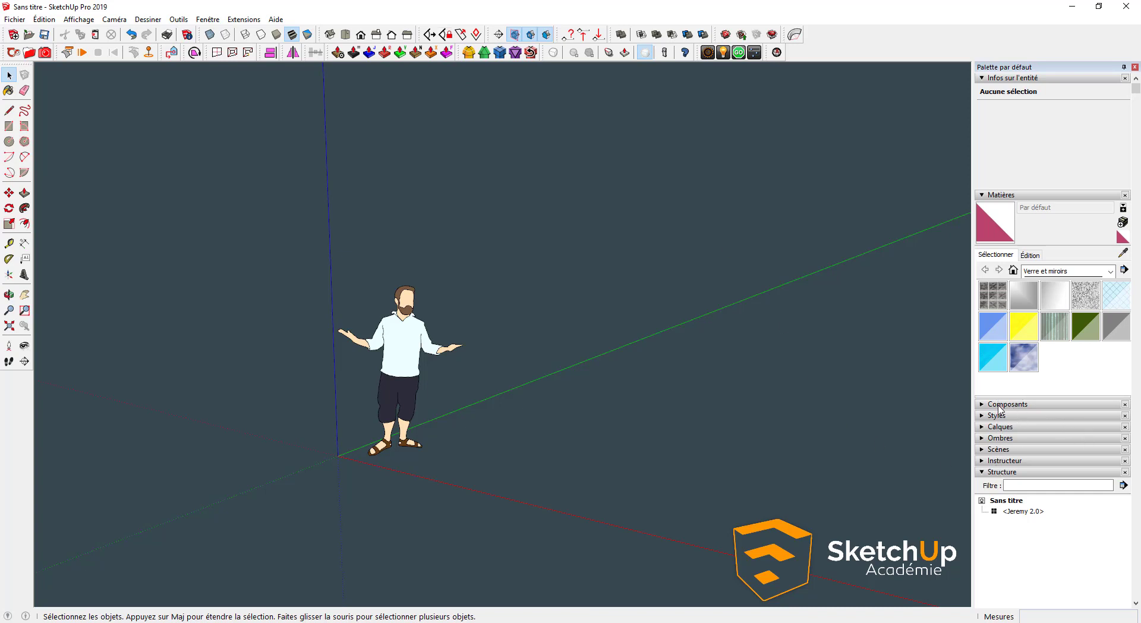
Insert the Clôture sample from the "Formation sur les composants dynamiques" collection at the origin.
{"action": "left_click", "coordinate": [1001, 405]}
{"action": "left_click", "coordinate": [1015, 477]}
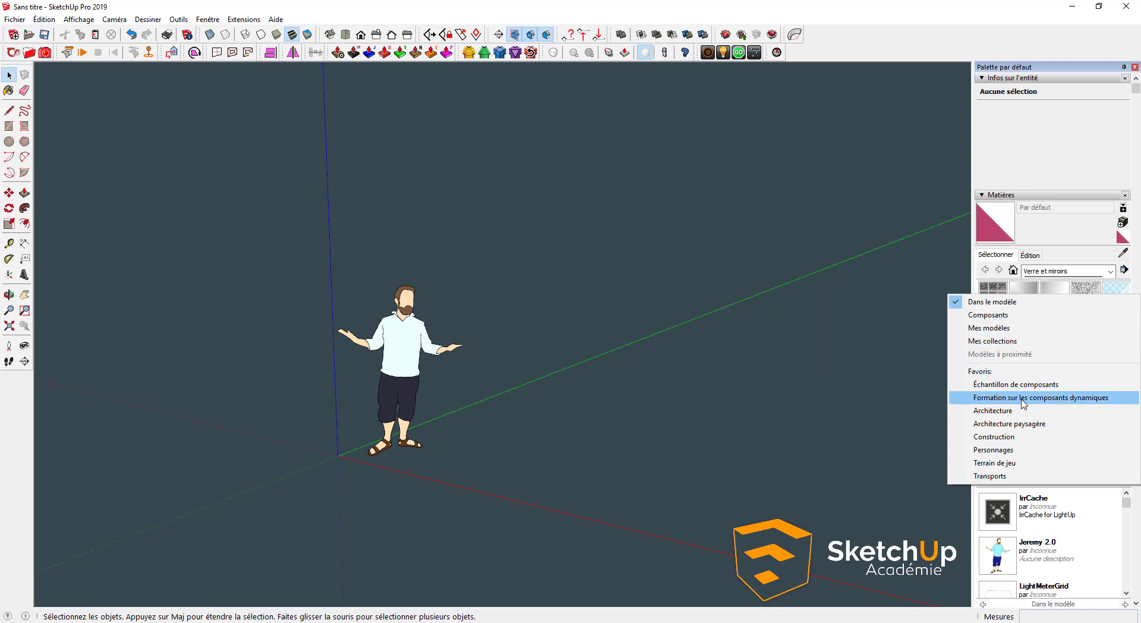
{"action": "left_click", "coordinate": [1013, 398]}
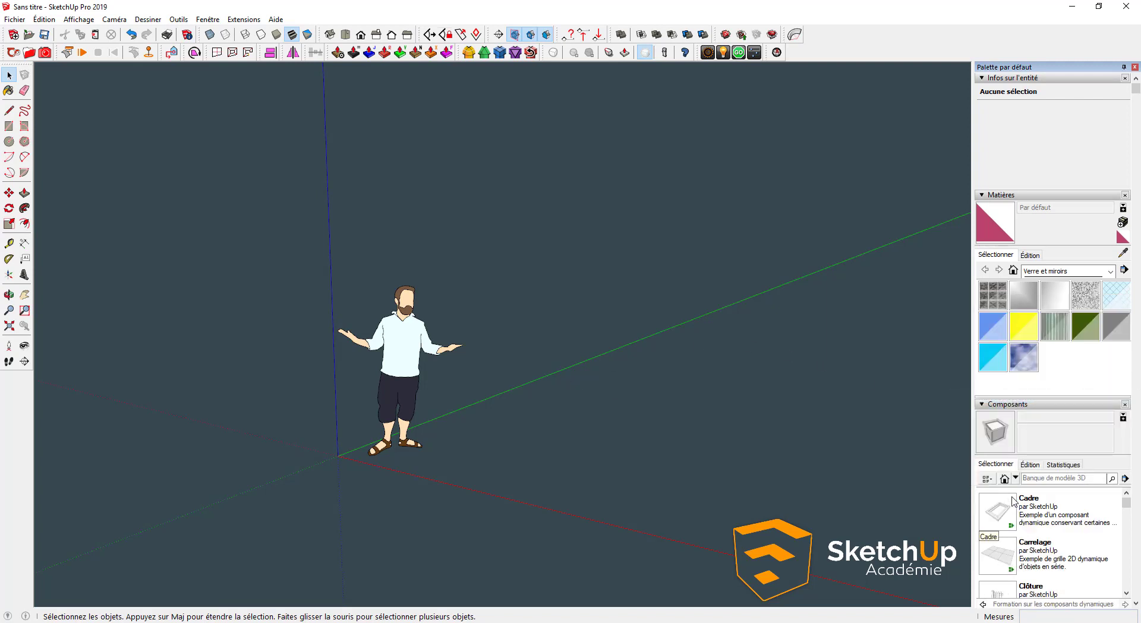
{"action": "scroll", "coordinate": [1013, 548], "scroll_direction": "down", "scroll_amount": 1}
{"action": "scroll", "coordinate": [1004, 551], "scroll_direction": "up", "scroll_amount": 1}
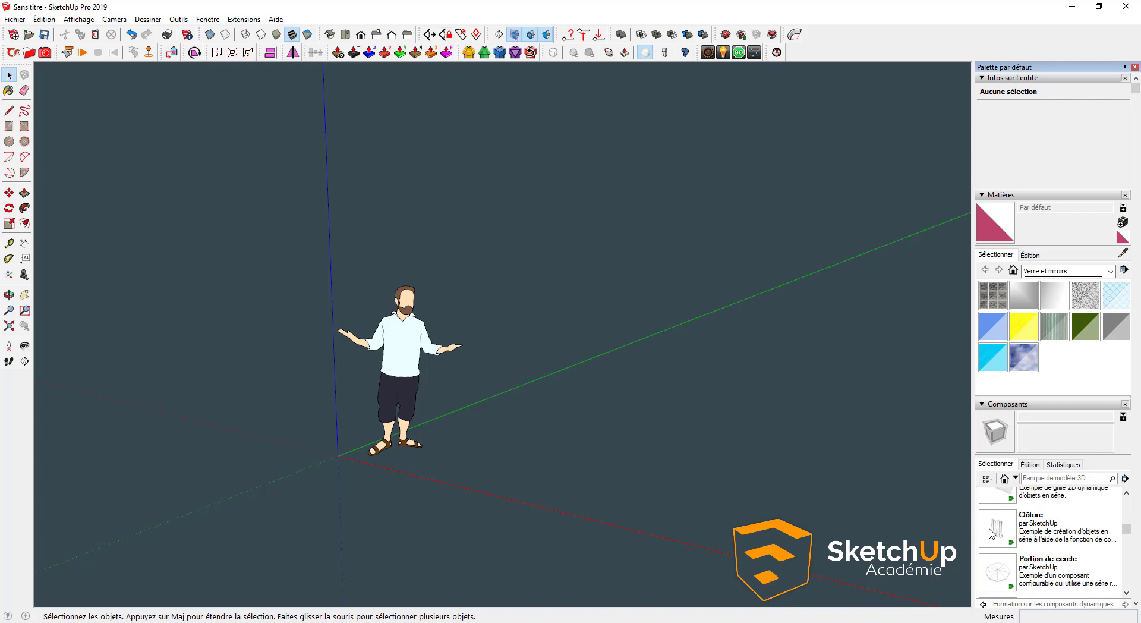
{"action": "left_click", "coordinate": [1003, 542]}
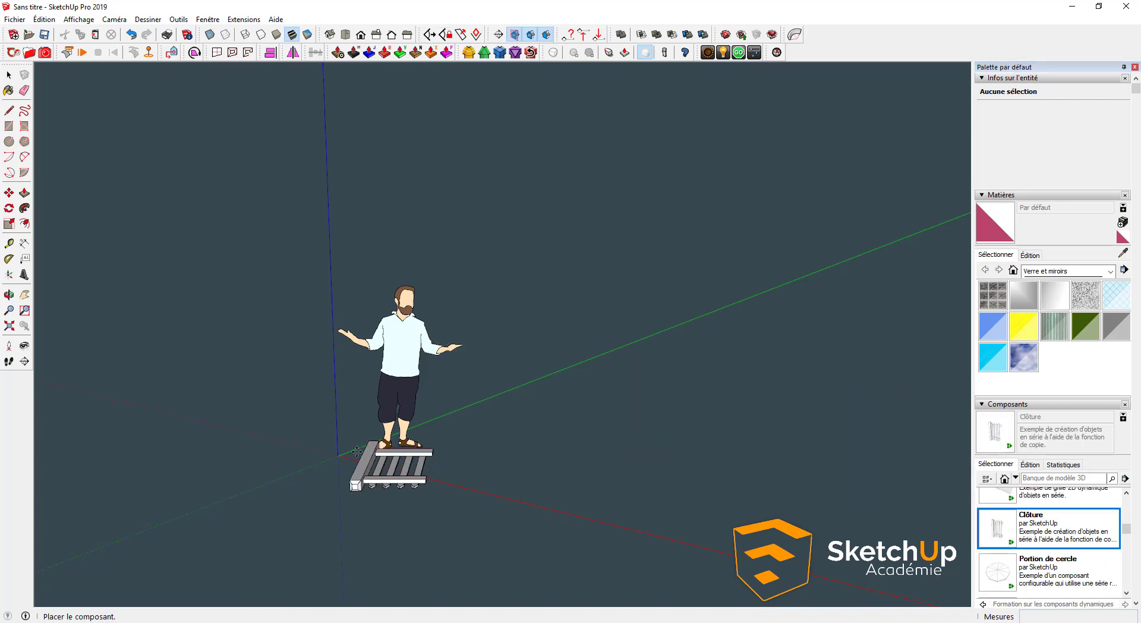
{"action": "left_click", "coordinate": [337, 455]}
Scale the fence component along the red axis to a factor of about 3.28.
{"action": "middle_click_drag", "start_coordinate": [368, 504], "coordinate": [297, 402]}
{"action": "left_click", "coordinate": [9, 224]}
{"action": "scroll", "coordinate": [297, 401], "scroll_direction": "up", "scroll_amount": 1}
{"action": "scroll", "coordinate": [380, 378], "scroll_direction": "up", "scroll_amount": 2}
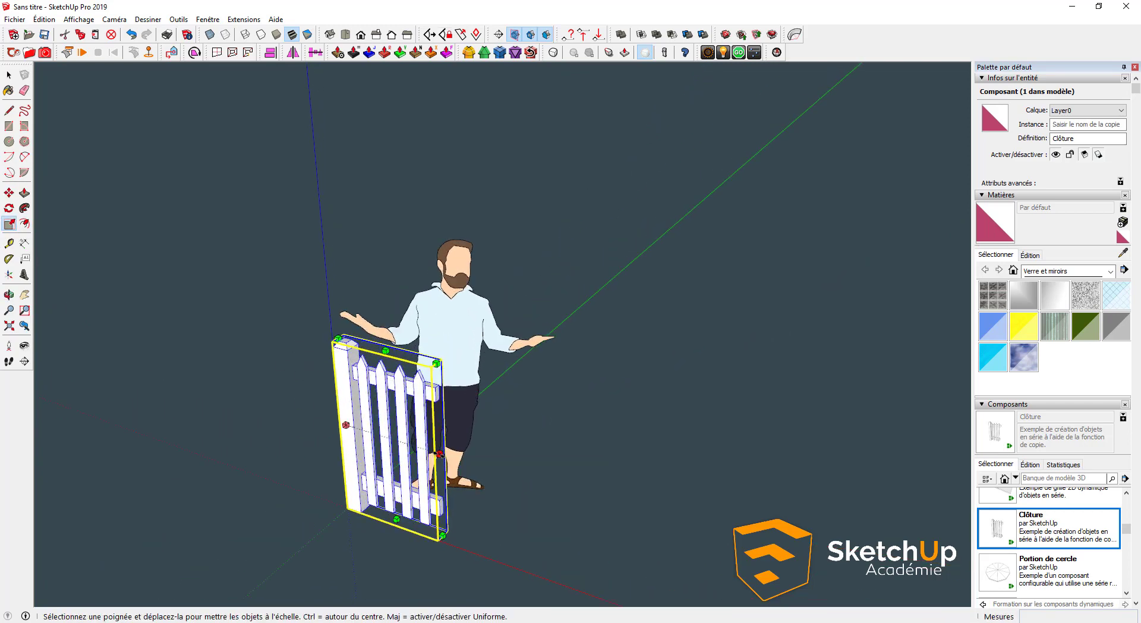
{"action": "left_click_drag", "start_coordinate": [439, 454], "coordinate": [640, 517]}
{"action": "middle_click_drag", "start_coordinate": [640, 516], "coordinate": [471, 404], "text": "shift"}
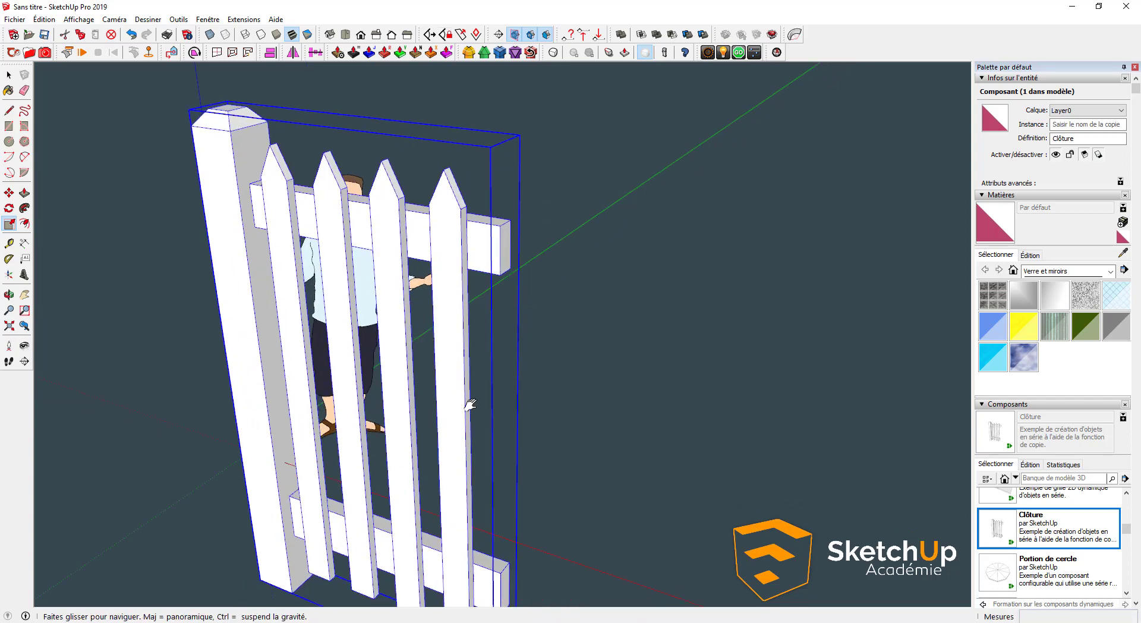
{"action": "left_click_drag", "start_coordinate": [342, 365], "coordinate": [523, 418]}
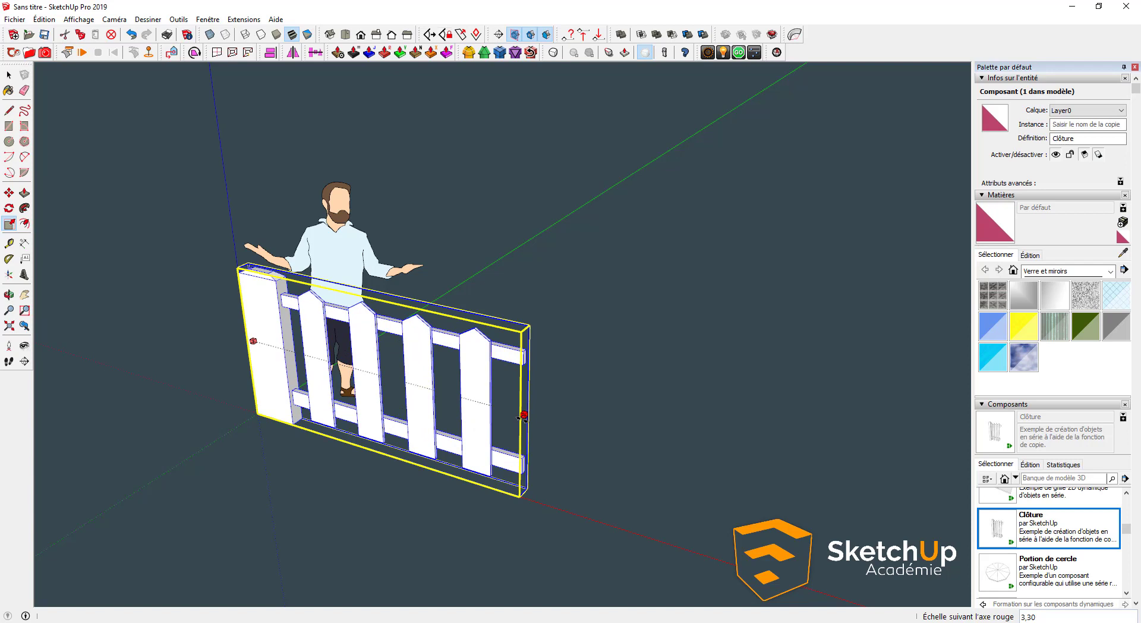
{"action": "left_click_drag", "start_coordinate": [522, 418], "coordinate": [521, 417]}
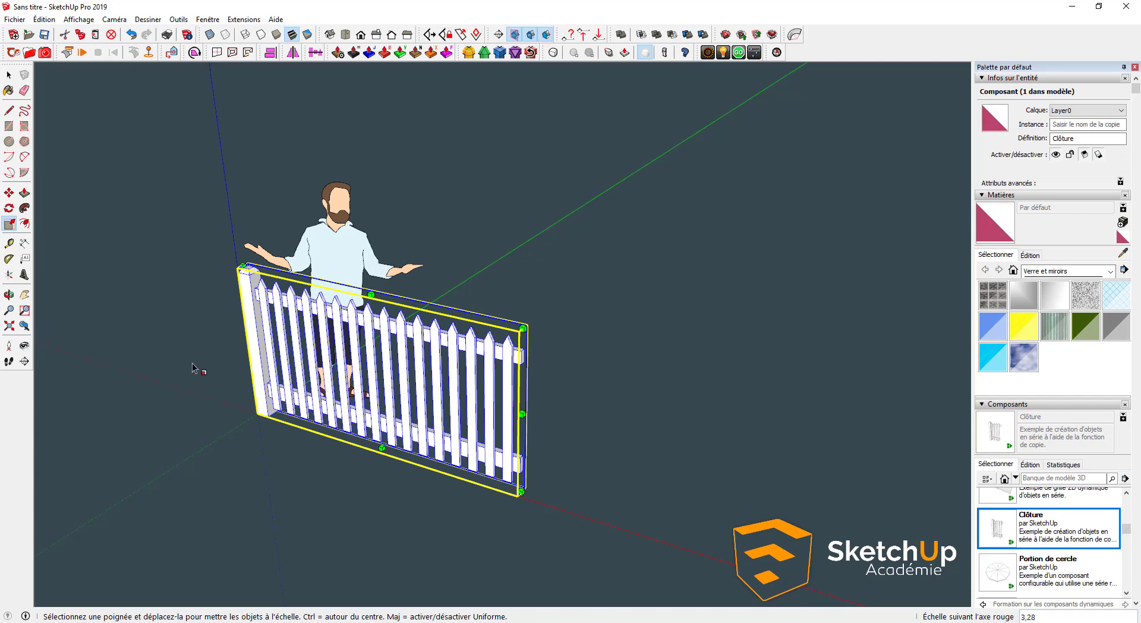
Examine the stretched fence's pickets and post from several angles, and look through the other dynamic component samples.
{"action": "middle_click_drag", "start_coordinate": [384, 386], "coordinate": [333, 414]}
{"action": "key", "text": "s"}
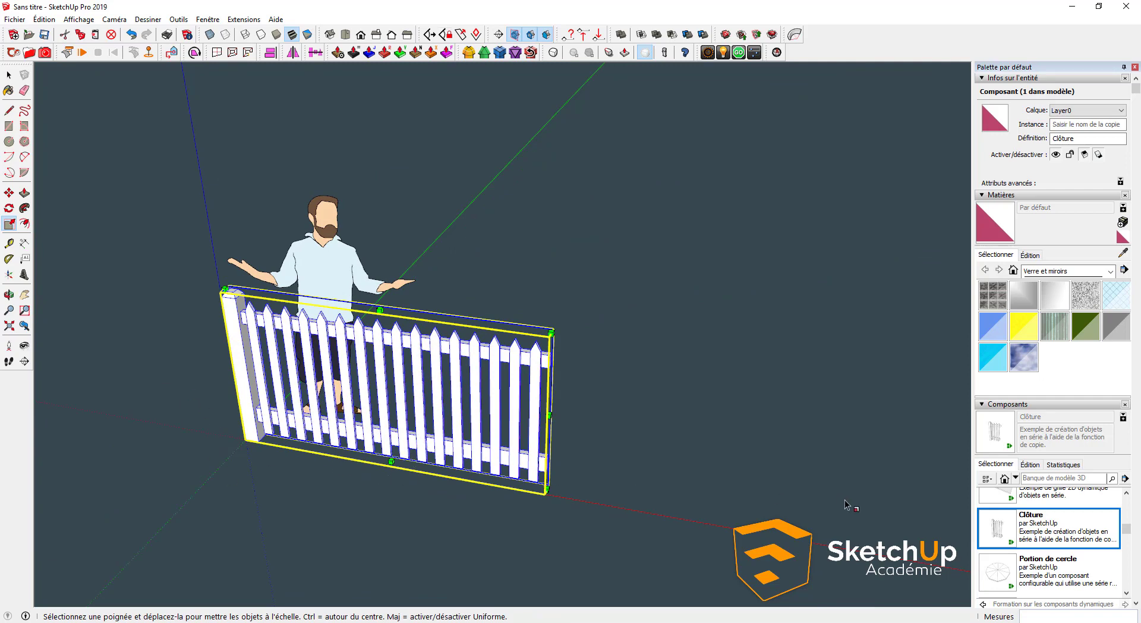
{"action": "scroll", "coordinate": [474, 431], "scroll_direction": "up", "scroll_amount": 1}
{"action": "scroll", "coordinate": [464, 423], "scroll_direction": "down", "scroll_amount": 1}
{"action": "middle_click_drag", "start_coordinate": [323, 424], "coordinate": [273, 401]}
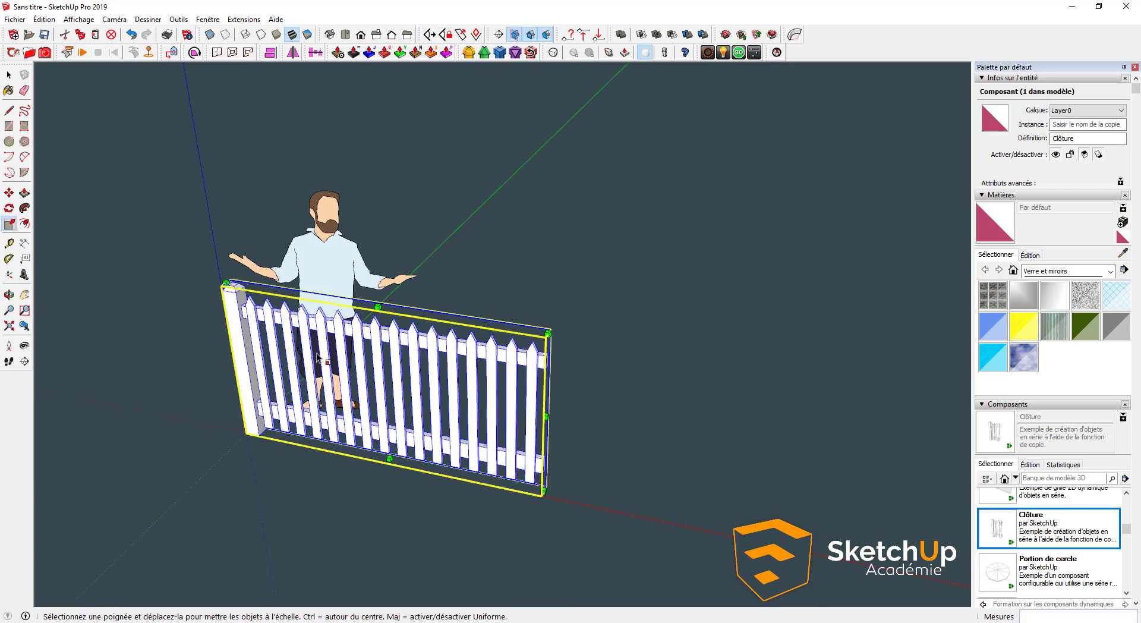
{"action": "scroll", "coordinate": [318, 358], "scroll_direction": "up", "scroll_amount": 2}
{"action": "middle_click_drag", "start_coordinate": [453, 420], "coordinate": [350, 402]}
{"action": "scroll", "coordinate": [374, 367], "scroll_direction": "up", "scroll_amount": 1}
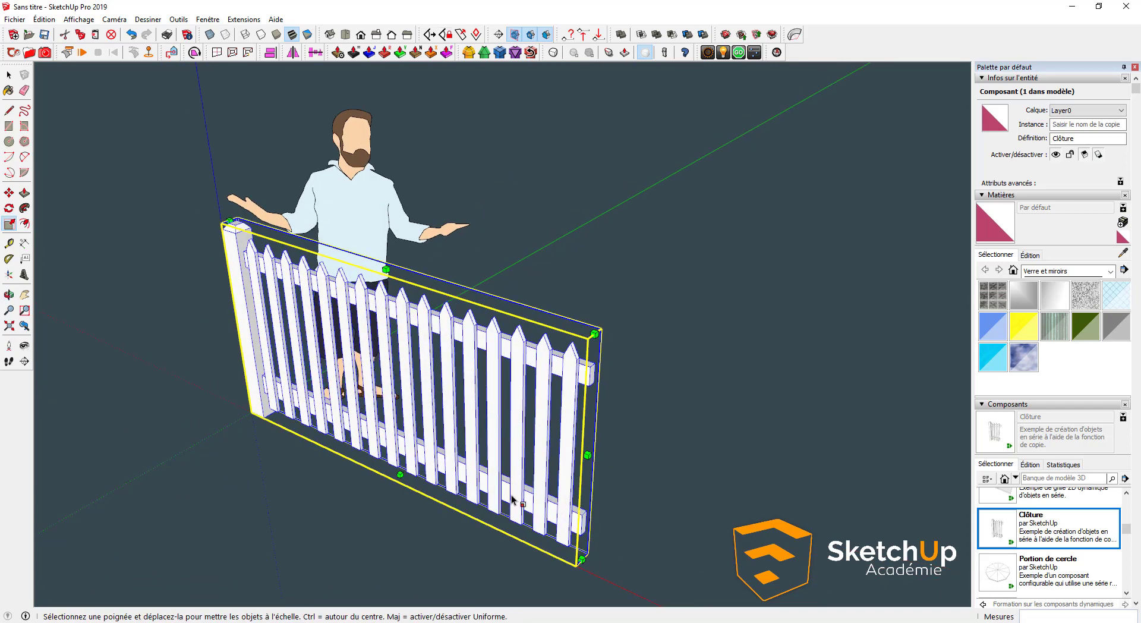
{"action": "scroll", "coordinate": [520, 460], "scroll_direction": "down", "scroll_amount": 1}
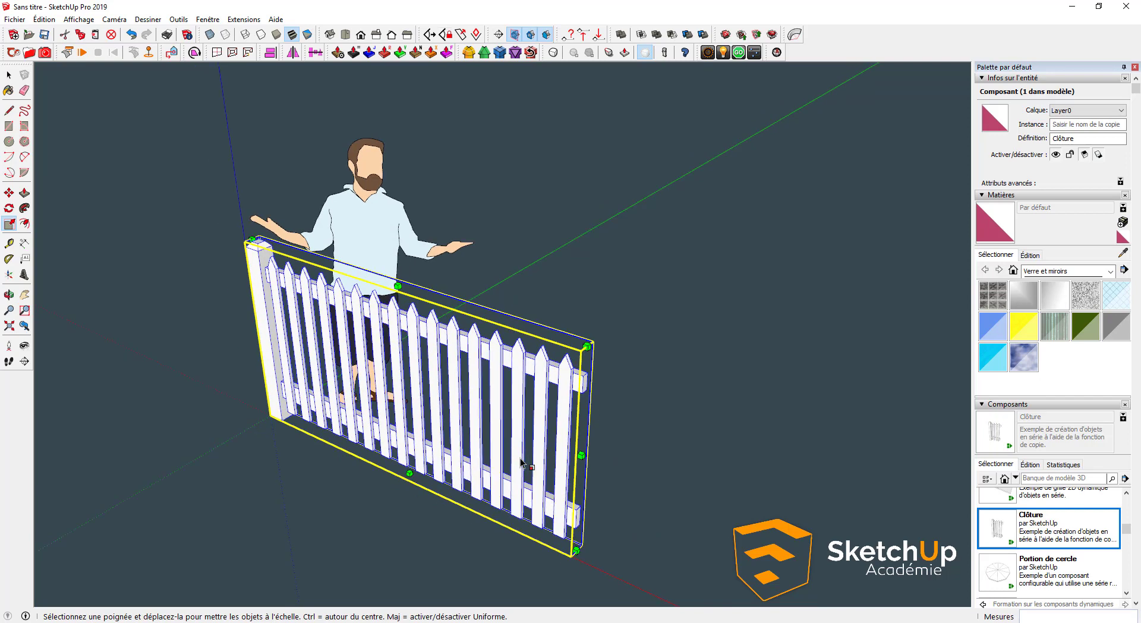
{"action": "middle_click_drag", "start_coordinate": [523, 414], "coordinate": [569, 410]}
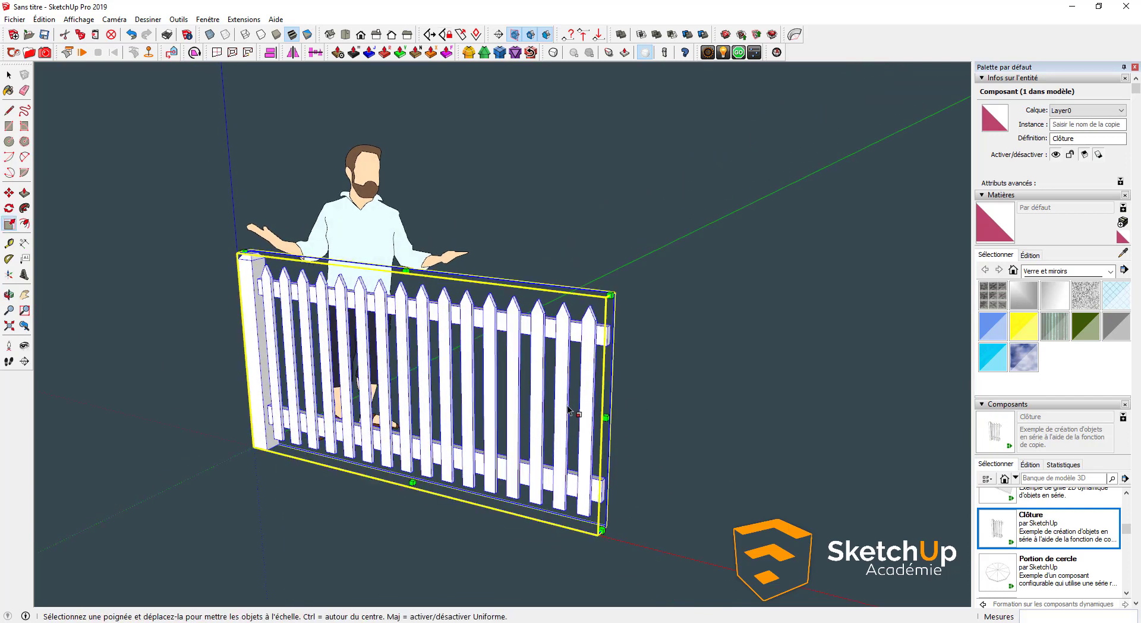
{"action": "scroll", "coordinate": [1051, 542], "scroll_direction": "down", "scroll_amount": 2}
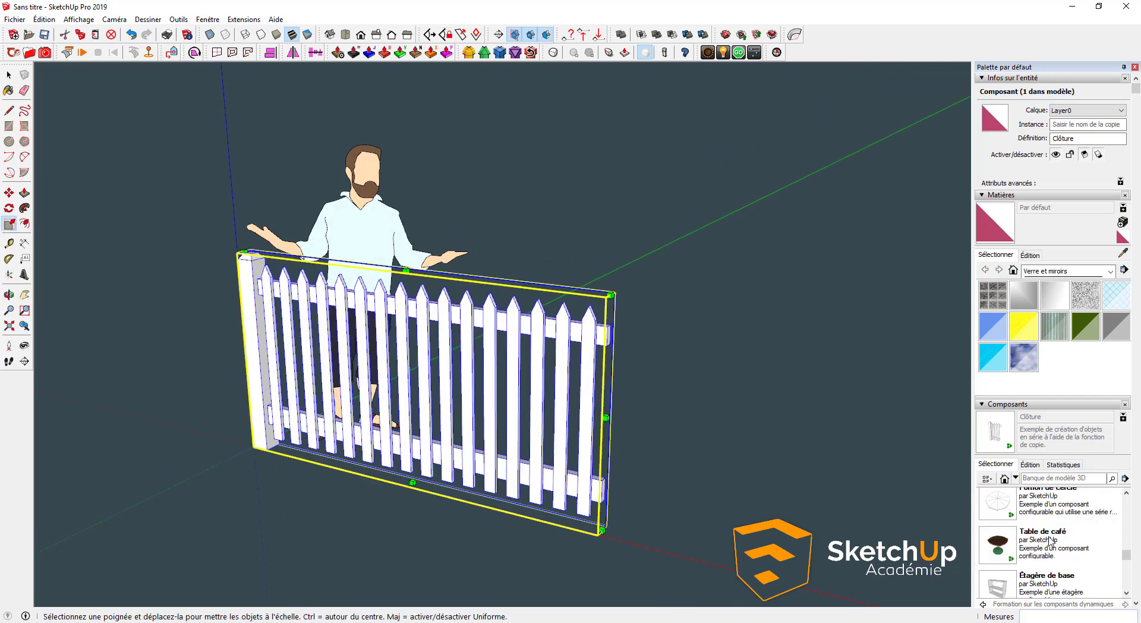
{"action": "scroll", "coordinate": [536, 407], "scroll_direction": "up", "scroll_amount": 1}
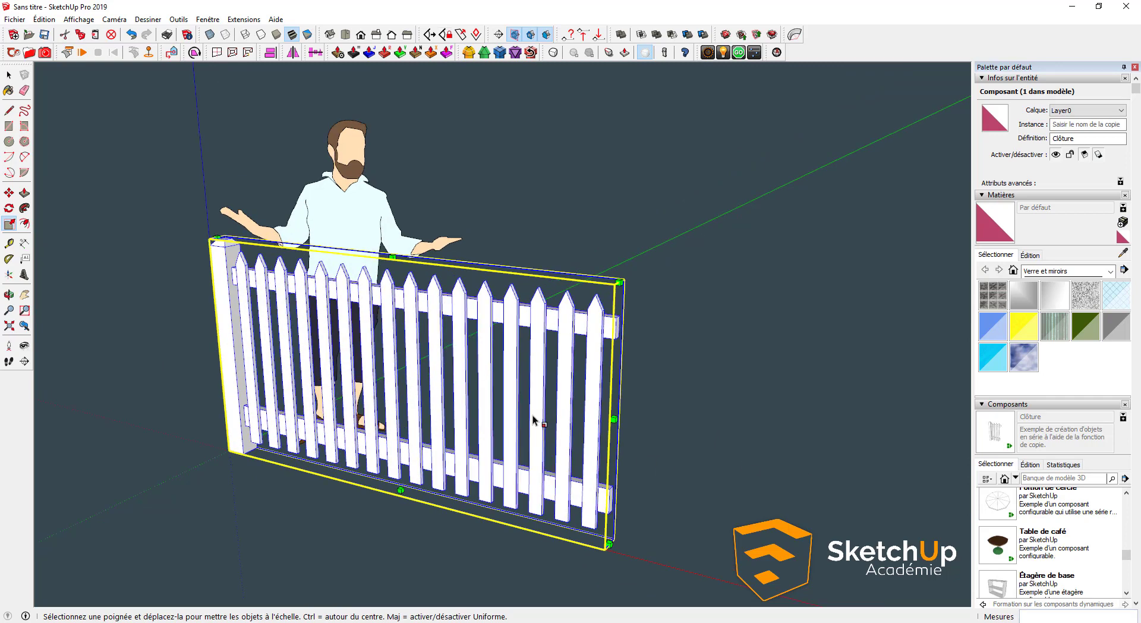
Delete the fence component from the model.
{"action": "key", "text": "Delete"}
{"action": "key", "text": "space"}
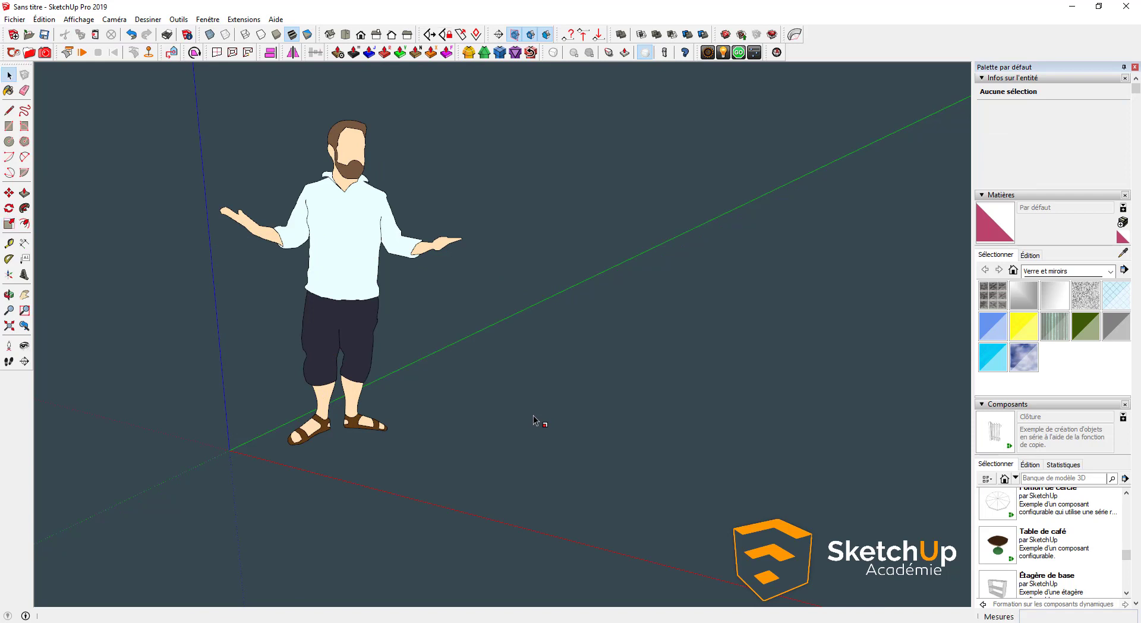
{"action": "middle_click_drag", "start_coordinate": [449, 476], "coordinate": [375, 503]}
{"action": "middle_click_drag", "start_coordinate": [308, 425], "coordinate": [377, 415]}
{"action": "scroll", "coordinate": [377, 414], "scroll_direction": "down", "scroll_amount": 1}
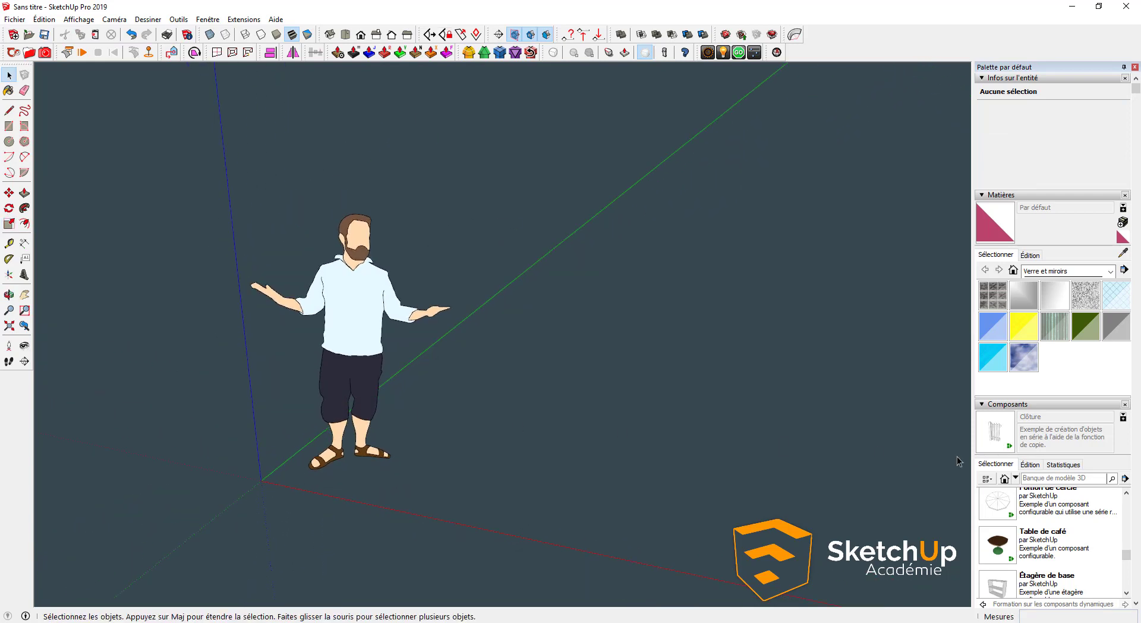
Collapse the Composants and Matières sections so the Structure list has more room.
{"action": "left_click", "coordinate": [996, 404]}
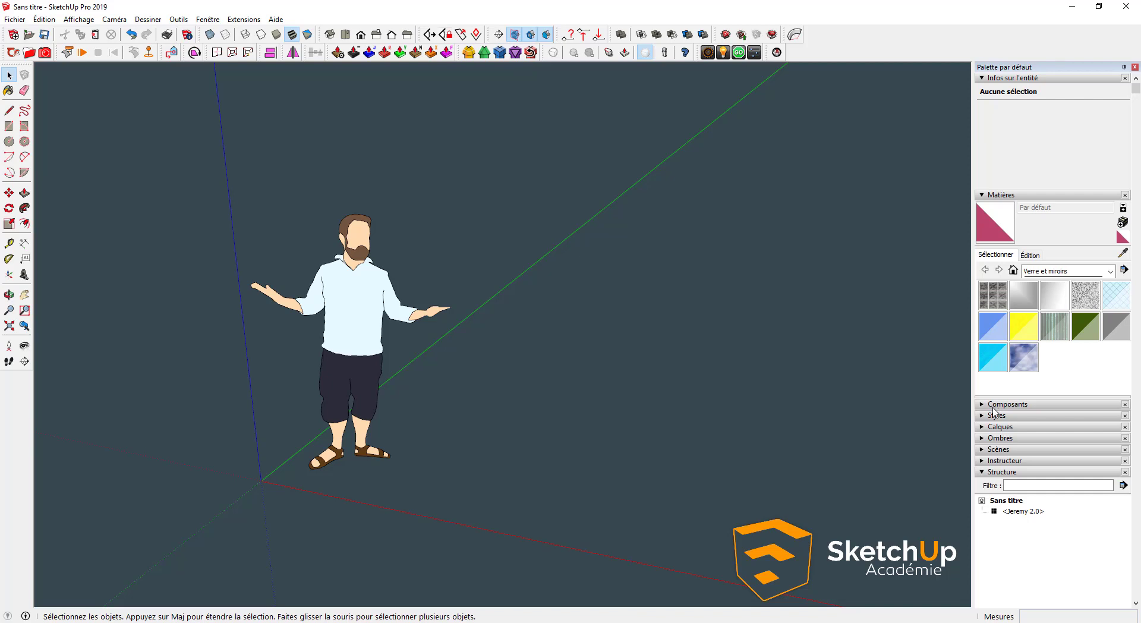
{"action": "left_click", "coordinate": [998, 196]}
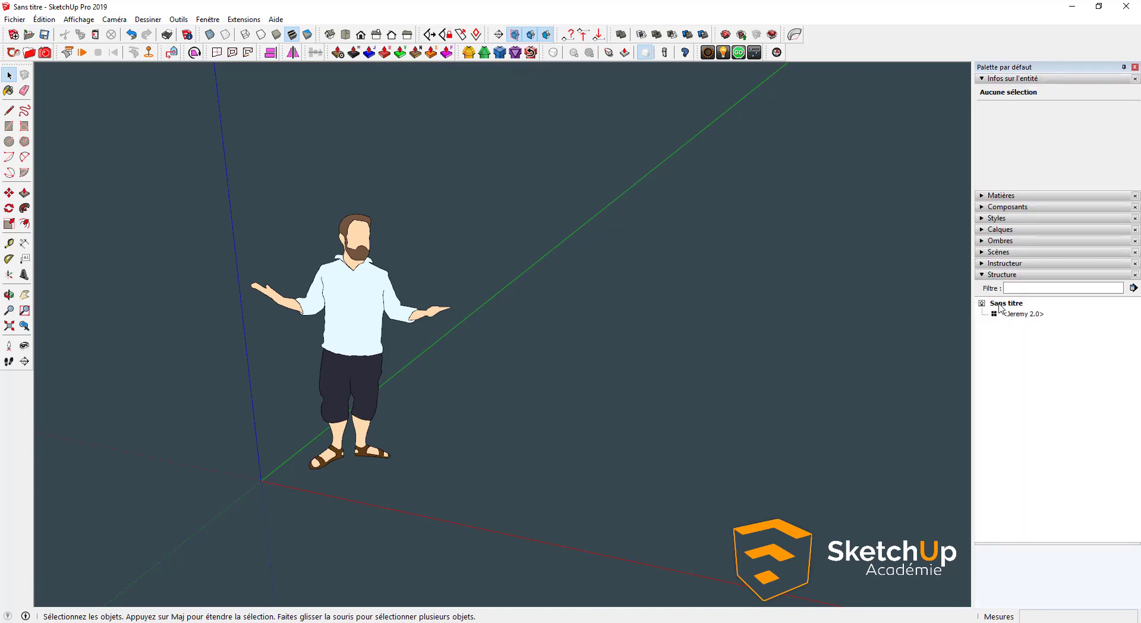
{"action": "left_click", "coordinate": [1005, 281]}
{"action": "left_click", "coordinate": [1009, 281]}
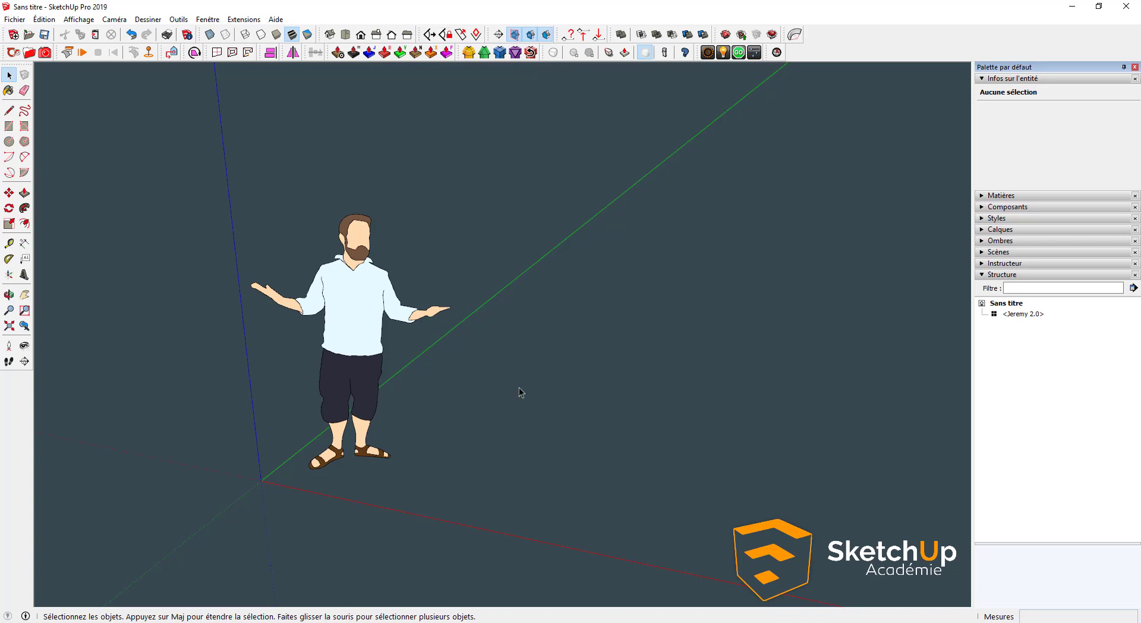
Draw a vertical 160 x 210 cm rectangle from the origin, locked perpendicular to the green axis.
{"action": "middle_click_drag", "start_coordinate": [399, 518], "coordinate": [375, 505]}
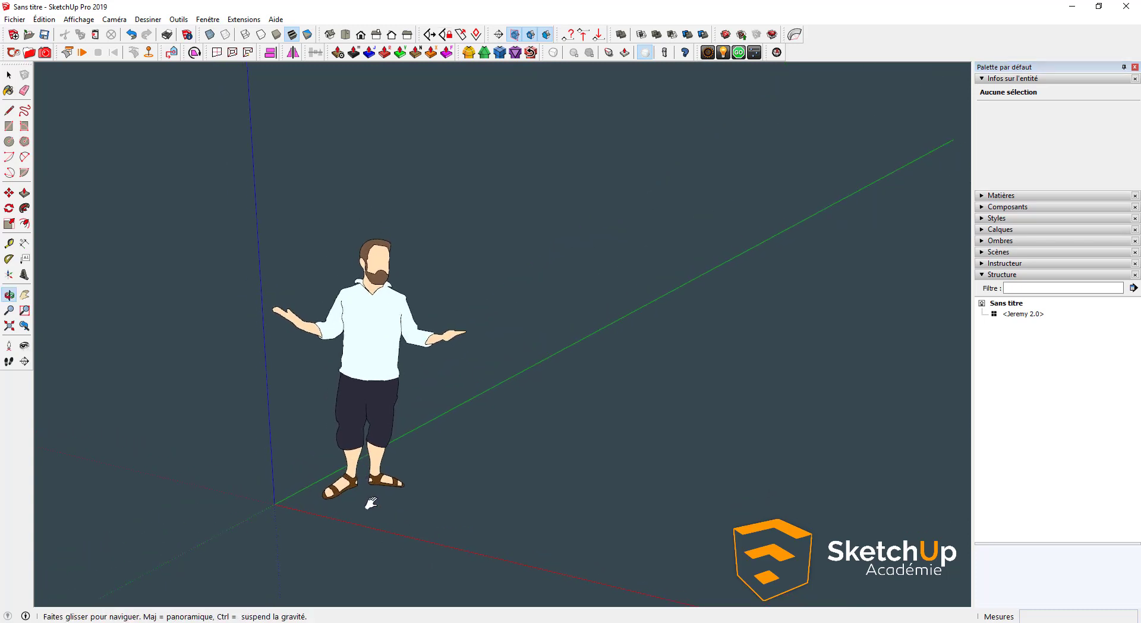
{"action": "key", "text": "r"}
{"action": "left_click", "coordinate": [274, 504]}
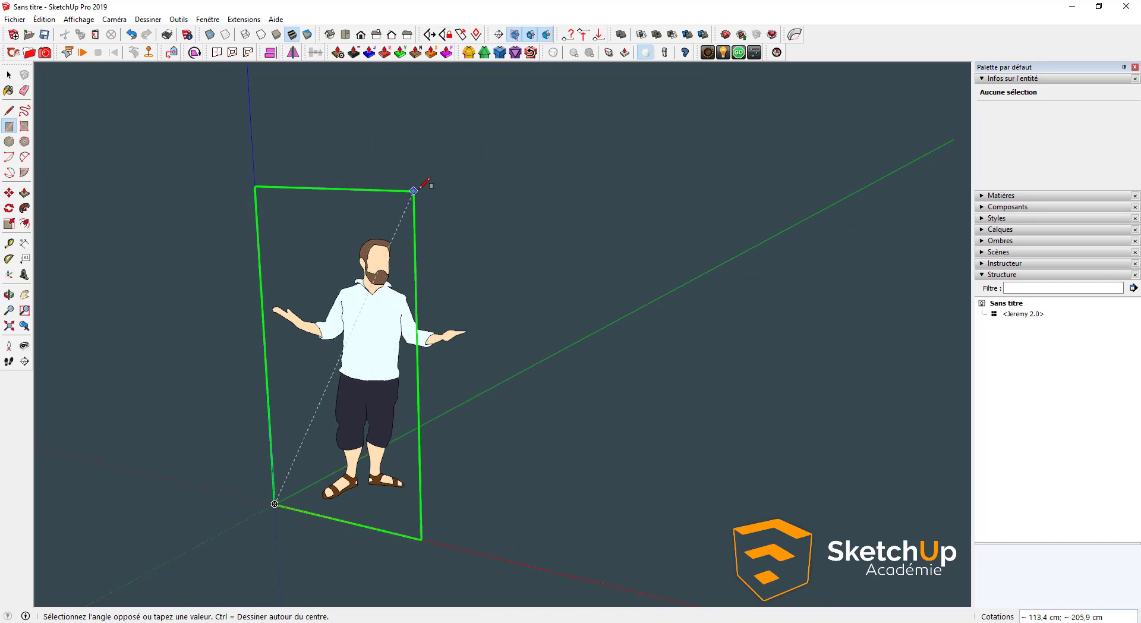
{"action": "key", "text": "Left"}
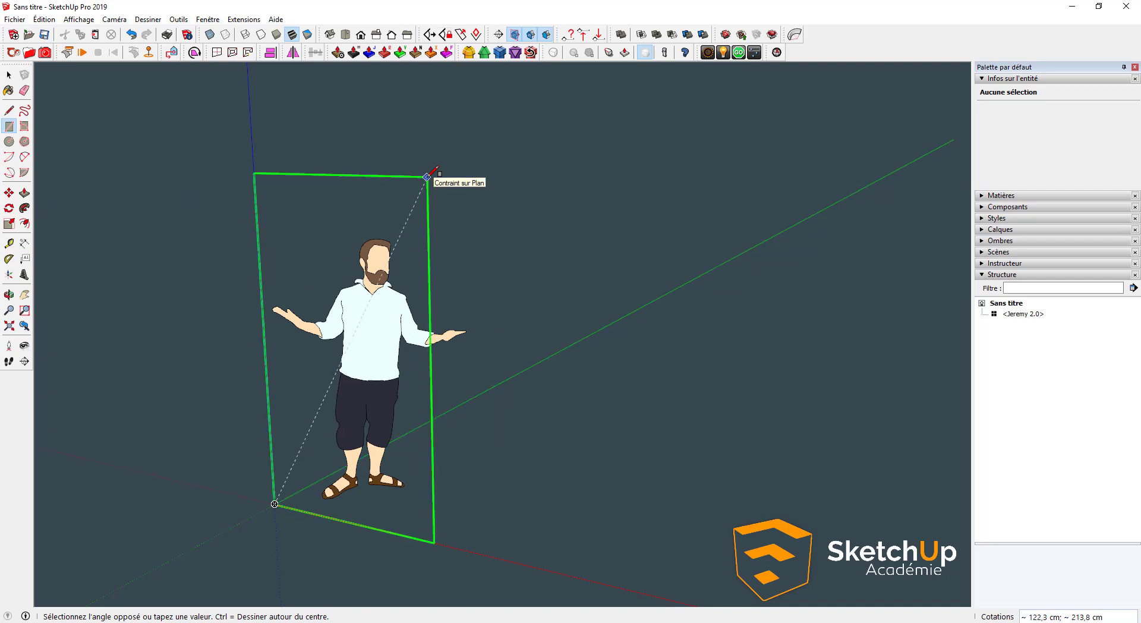
{"action": "key", "text": "Right"}
{"action": "key", "text": "Up"}
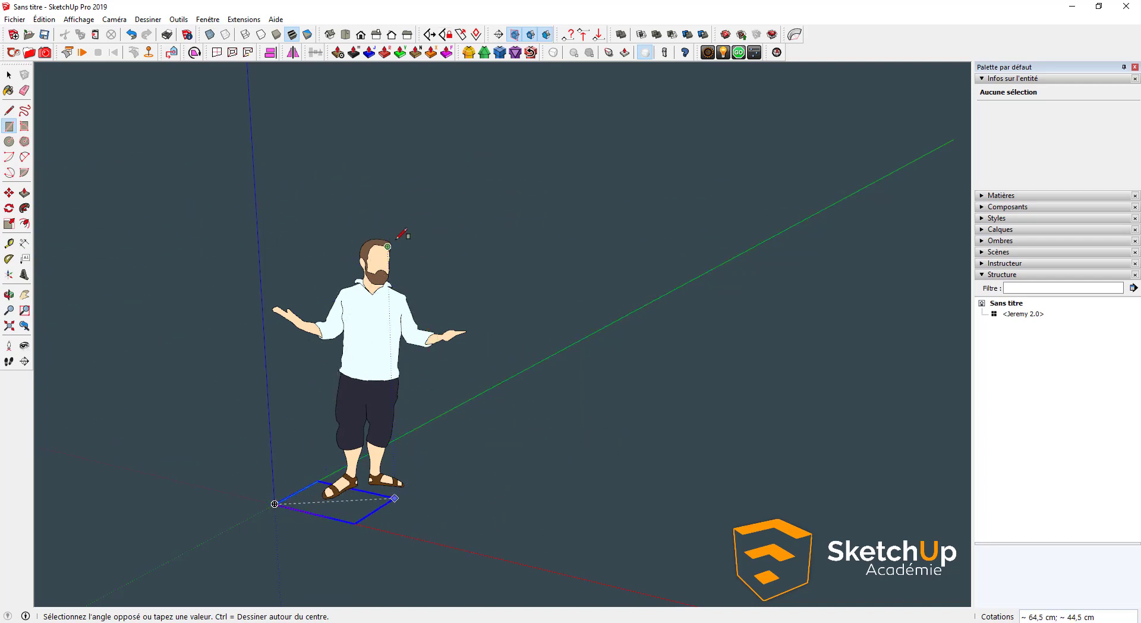
{"action": "middle_click_drag", "start_coordinate": [400, 240], "coordinate": [516, 266]}
{"action": "key", "text": "Left"}
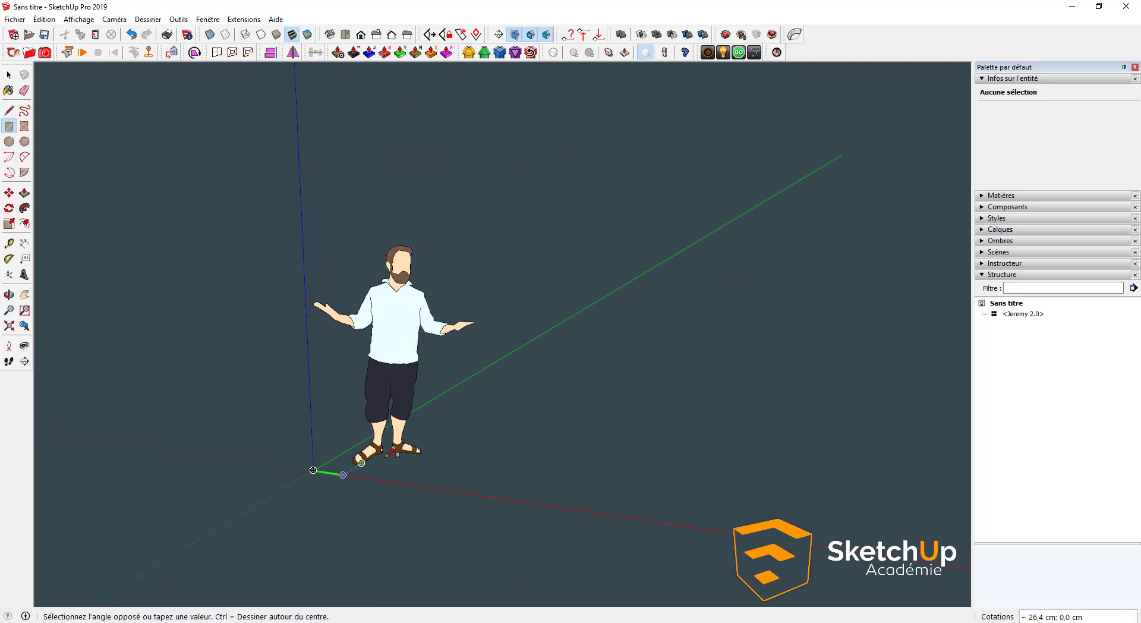
{"action": "key", "text": "Right"}
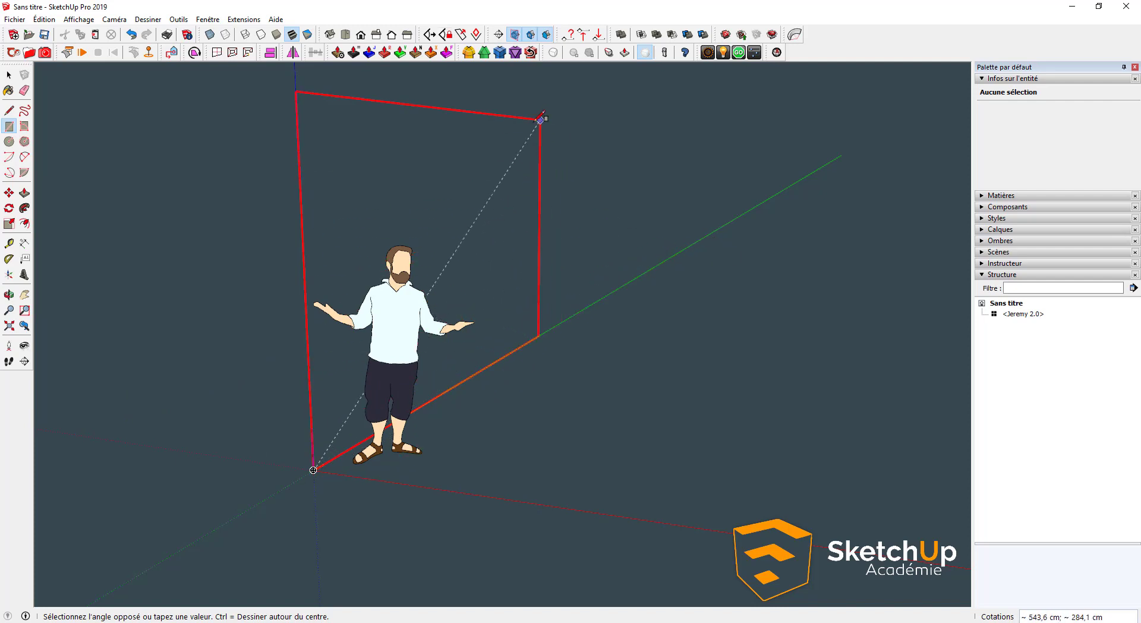
{"action": "key", "text": "Left"}
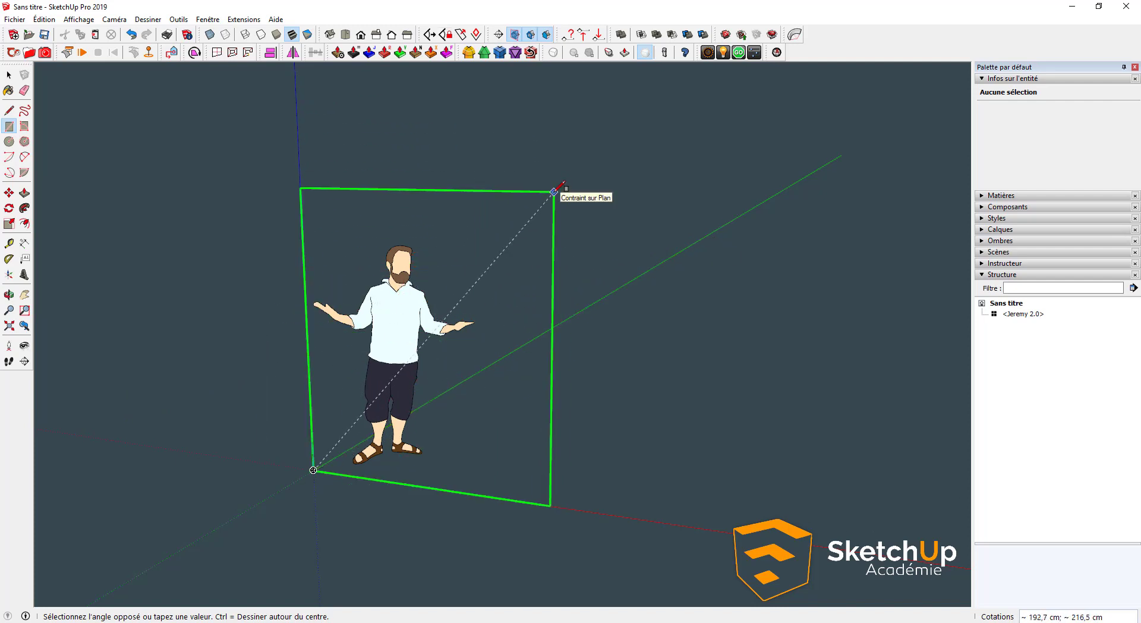
{"action": "left_click", "coordinate": [555, 191]}
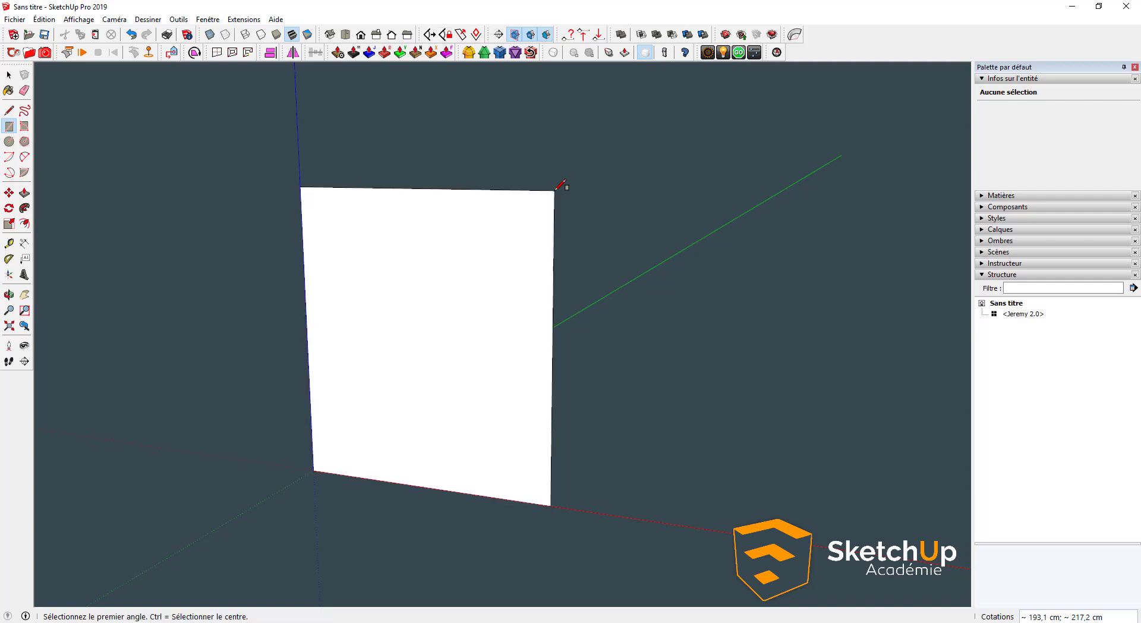
{"action": "type", "text": "160;210"}
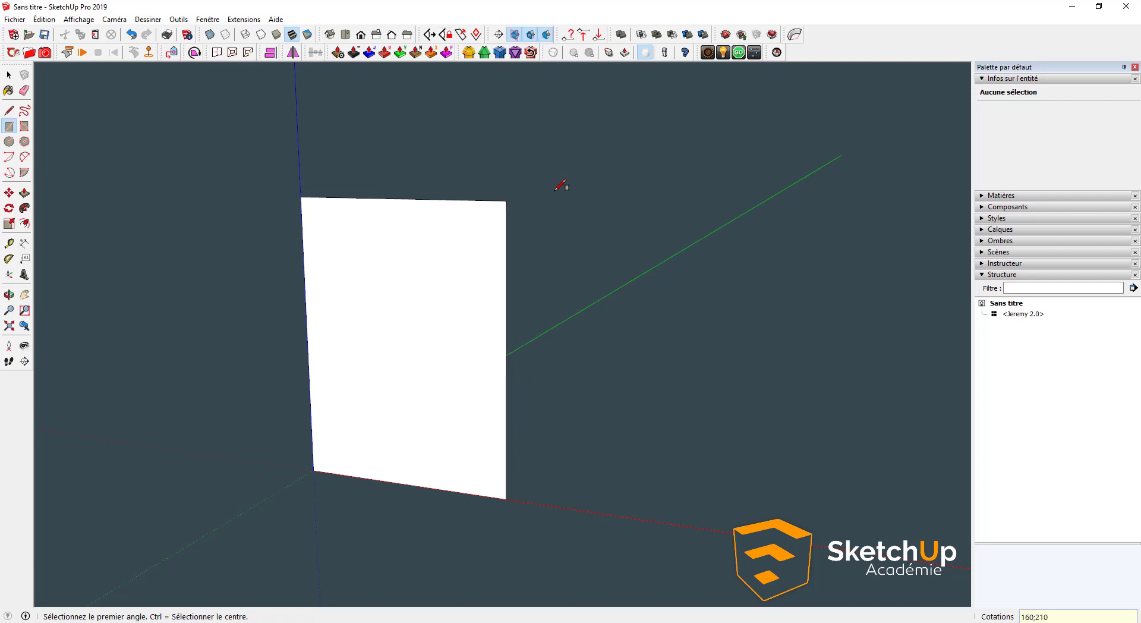
Offset the rectangle's outline 5 cm inward to form a frame border.
{"action": "key", "text": "space"}
{"action": "left_click", "coordinate": [440, 246]}
{"action": "scroll", "coordinate": [425, 241], "scroll_direction": "up", "scroll_amount": 2}
{"action": "key", "text": "f"}
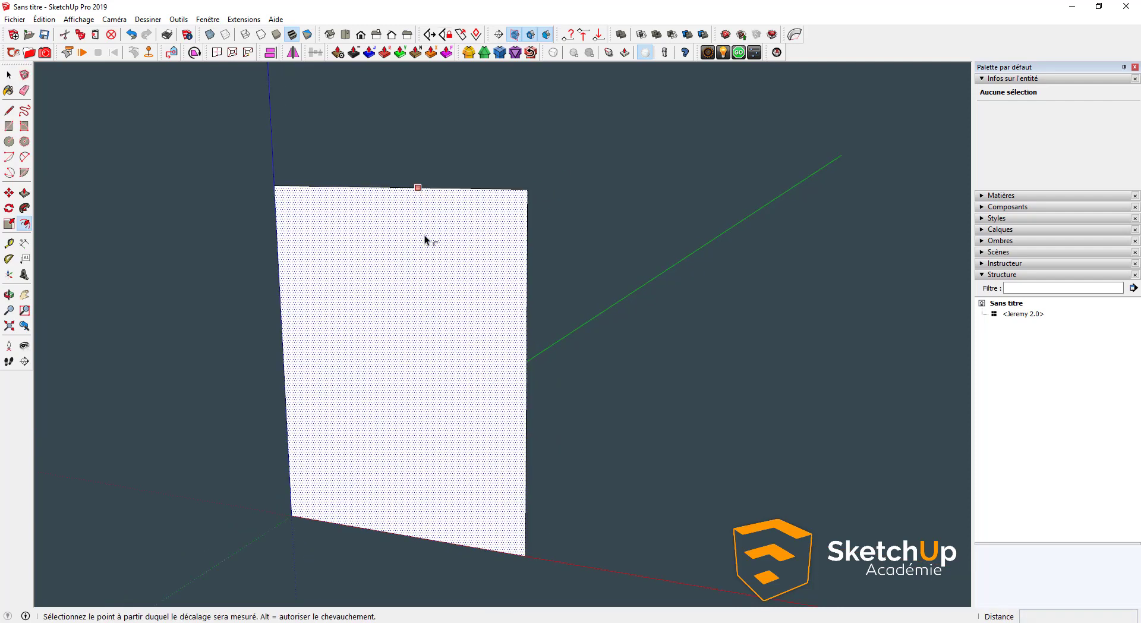
{"action": "left_click", "coordinate": [452, 200]}
{"action": "type", "text": "5"}
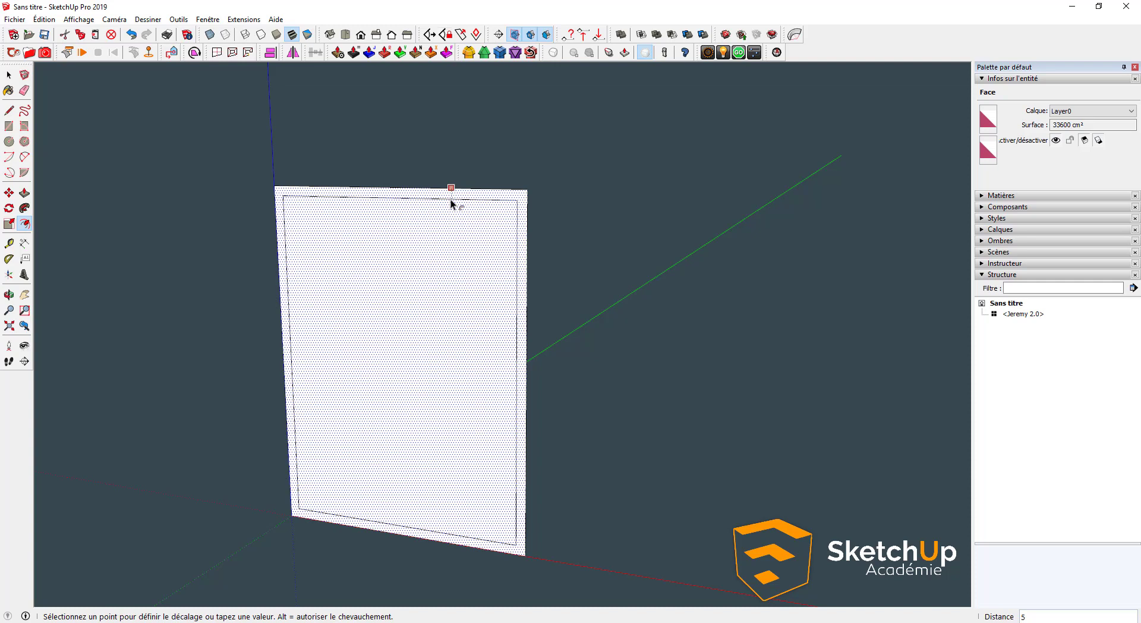
{"action": "key", "text": "Return"}
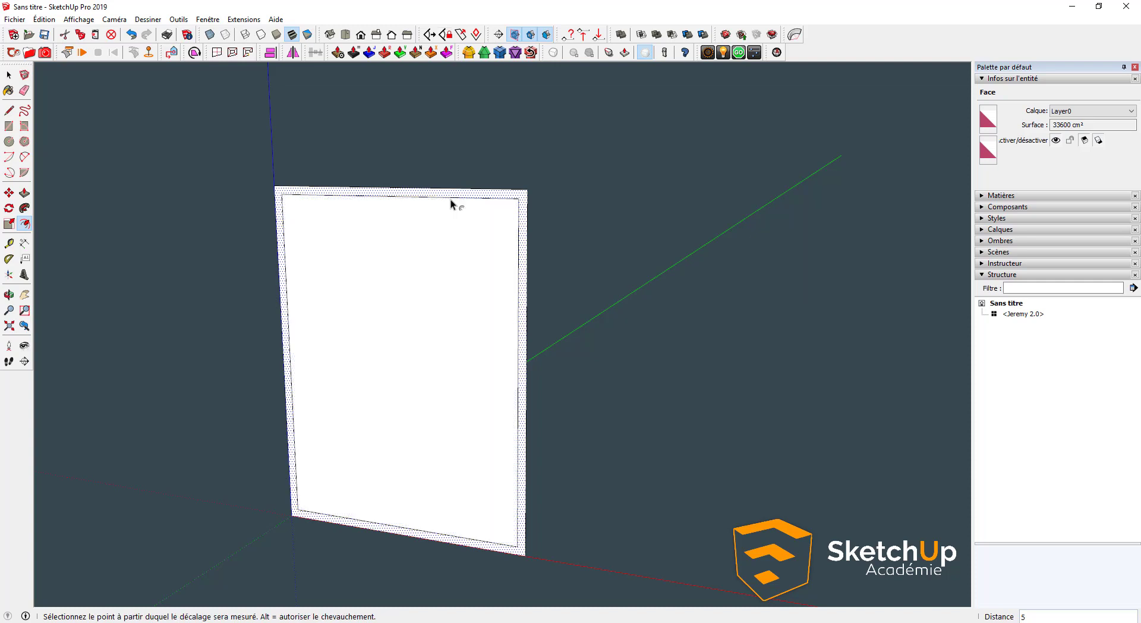
Delete the inner face so only the frame border remains.
{"action": "key", "text": "space"}
{"action": "left_click", "coordinate": [449, 267]}
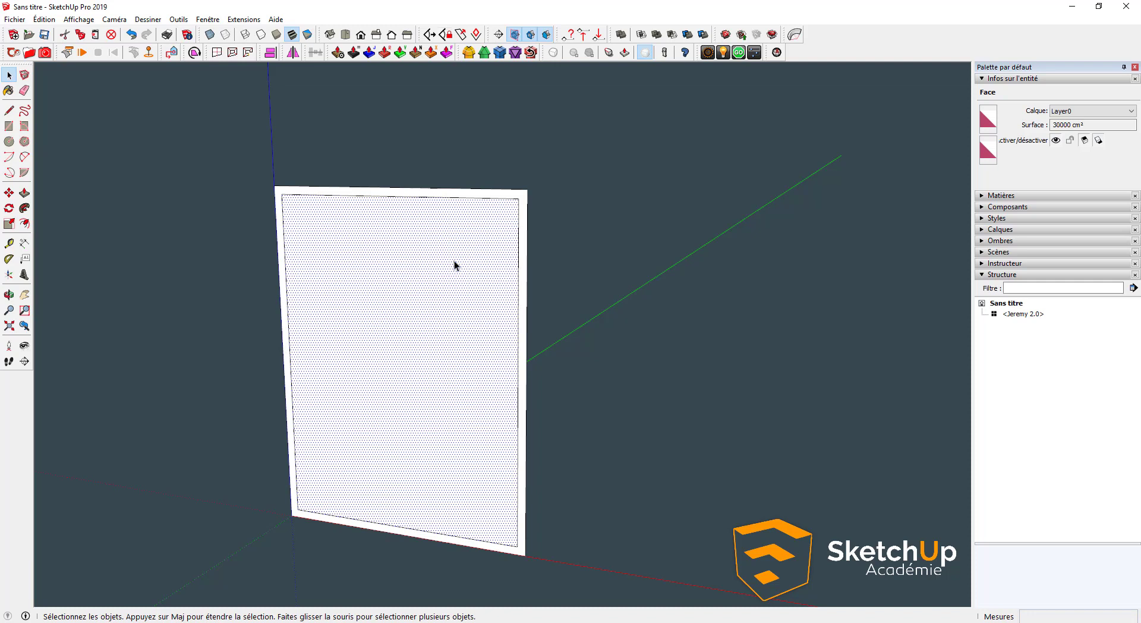
{"action": "key", "text": "Delete"}
Extrude the frame border 10 cm with Push/Pull.
{"action": "key", "text": "p"}
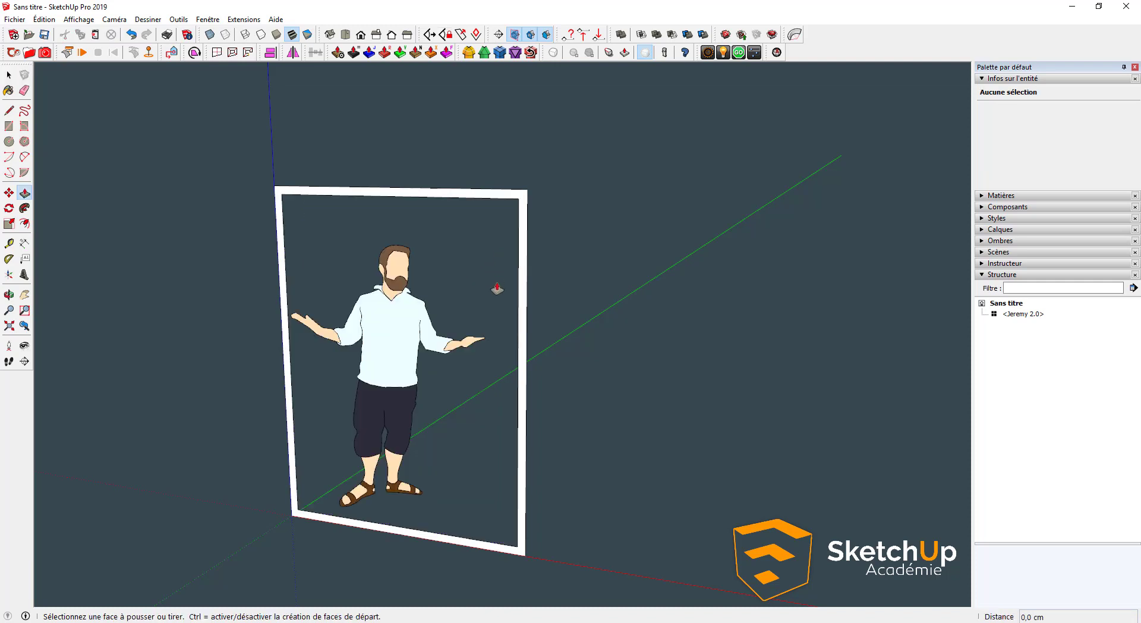
{"action": "left_click", "coordinate": [525, 349]}
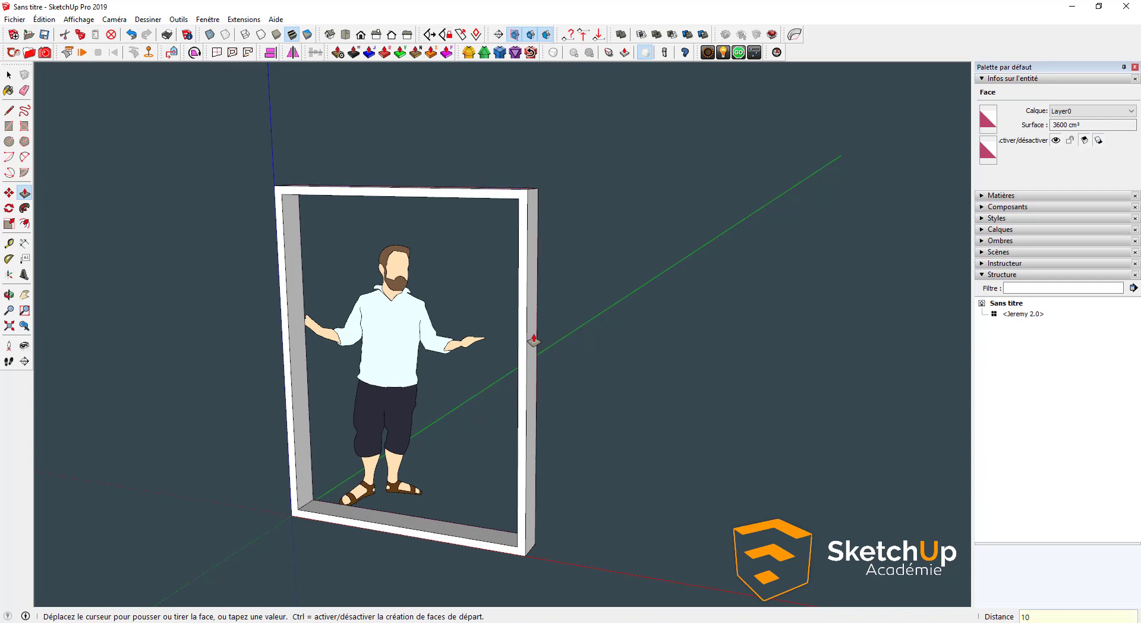
{"action": "left_click", "coordinate": [531, 336]}
{"action": "key", "text": "space"}
Select all the connected geometry of the extruded frame and make it a group.
{"action": "triple_click", "coordinate": [529, 333]}
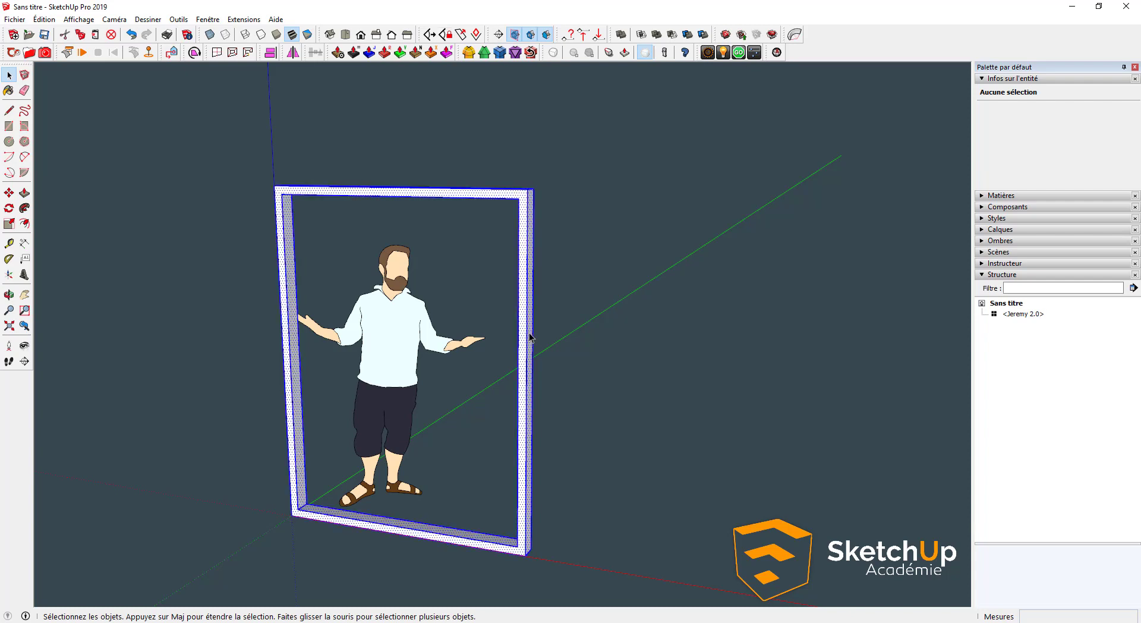
{"action": "right_click", "coordinate": [529, 333]}
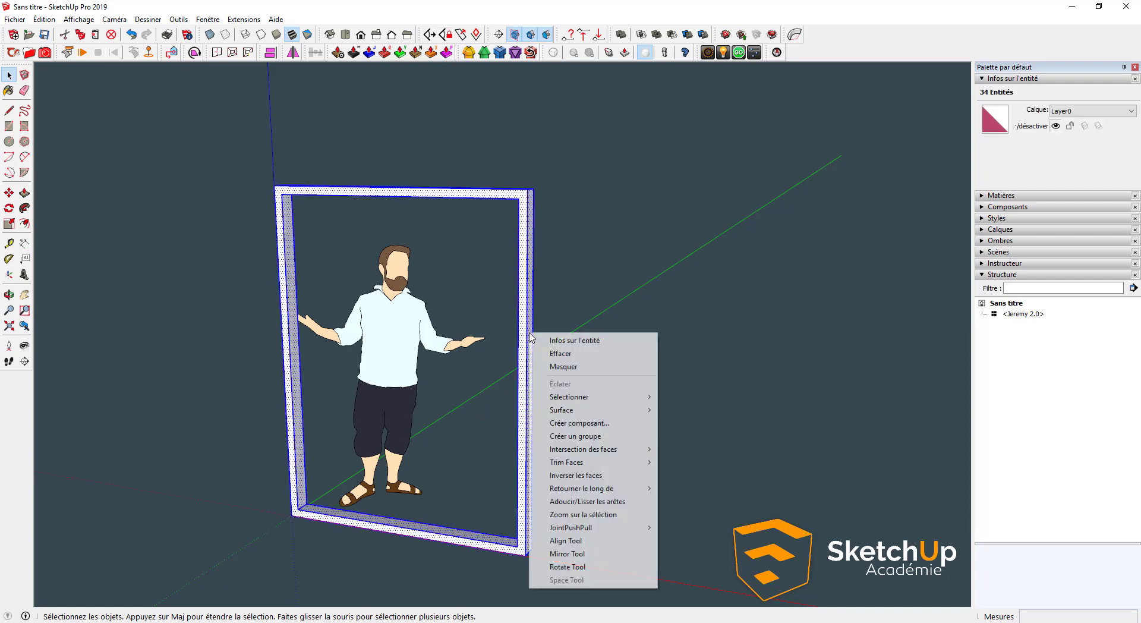
{"action": "left_click", "coordinate": [577, 437]}
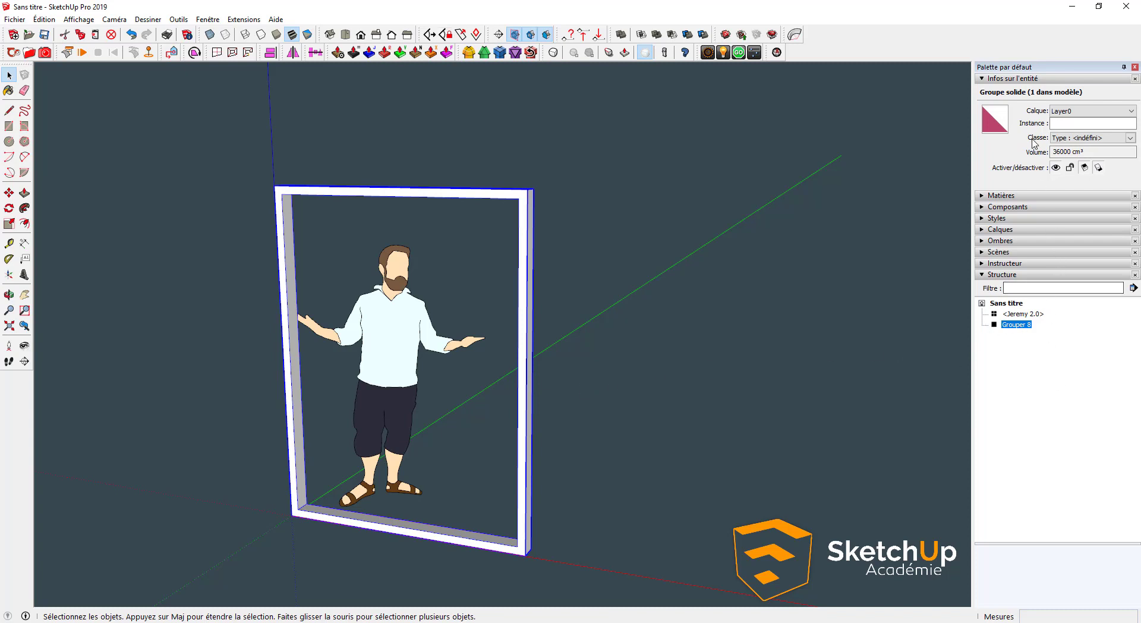
Give the frame group the instance name Dormant.
{"action": "left_click", "coordinate": [1076, 123]}
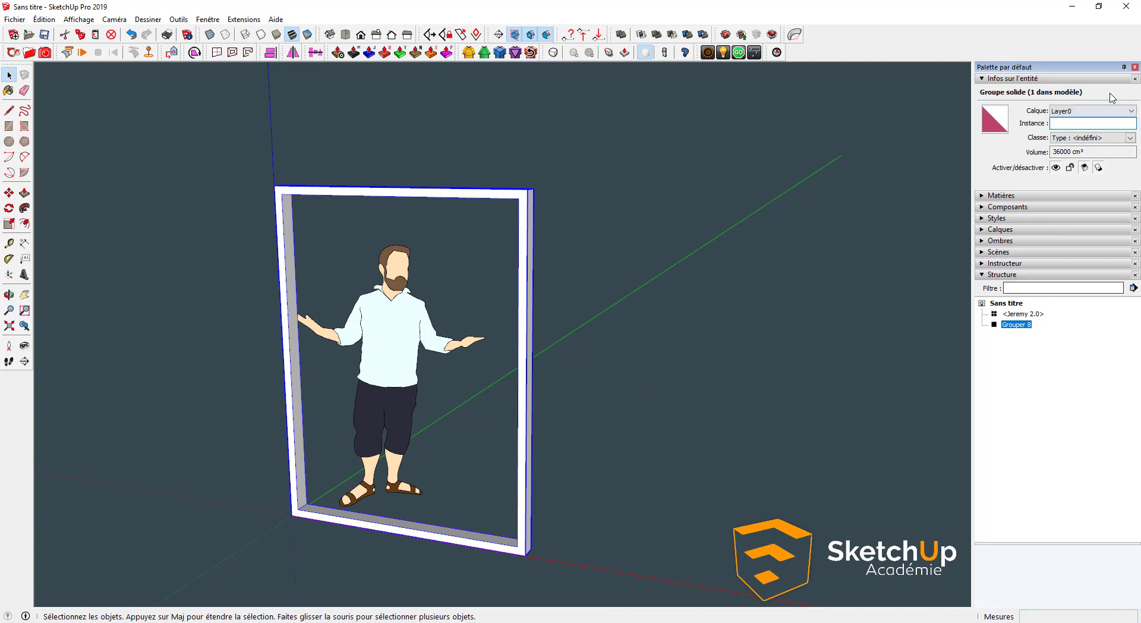
{"action": "right_click", "coordinate": [1015, 325]}
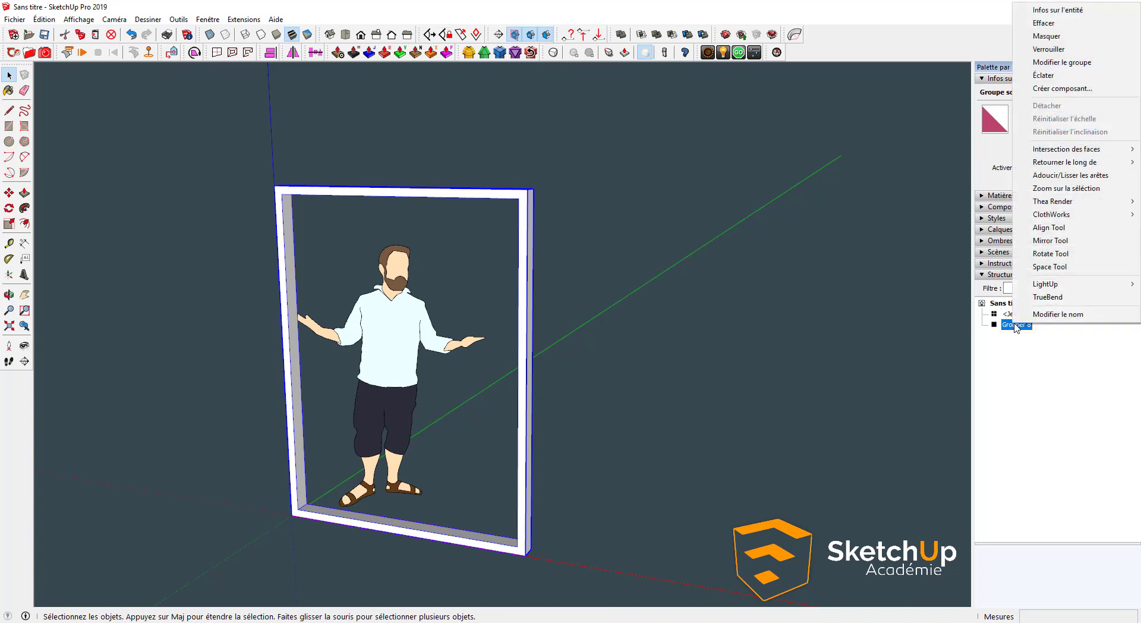
{"action": "left_click", "coordinate": [1058, 314]}
{"action": "left_click", "coordinate": [1017, 325]}
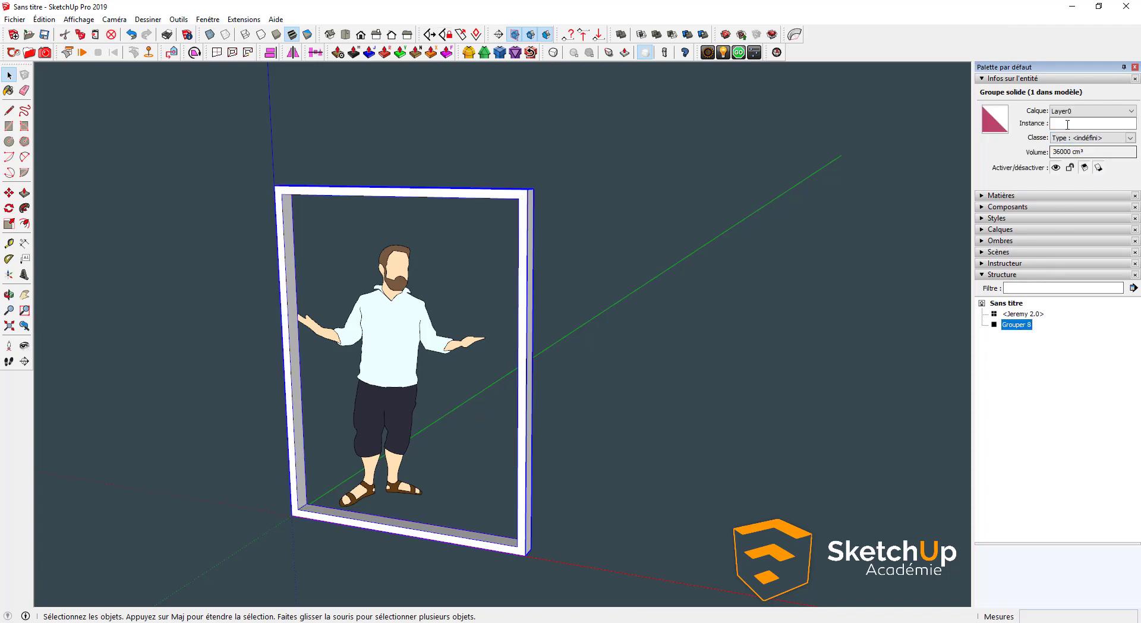
{"action": "left_click", "coordinate": [1067, 123]}
{"action": "key", "text": "Caps_Lock"}
{"action": "type", "text": "D"}
{"action": "key", "text": "Caps_Lock"}
{"action": "type", "text": "ormant*"}
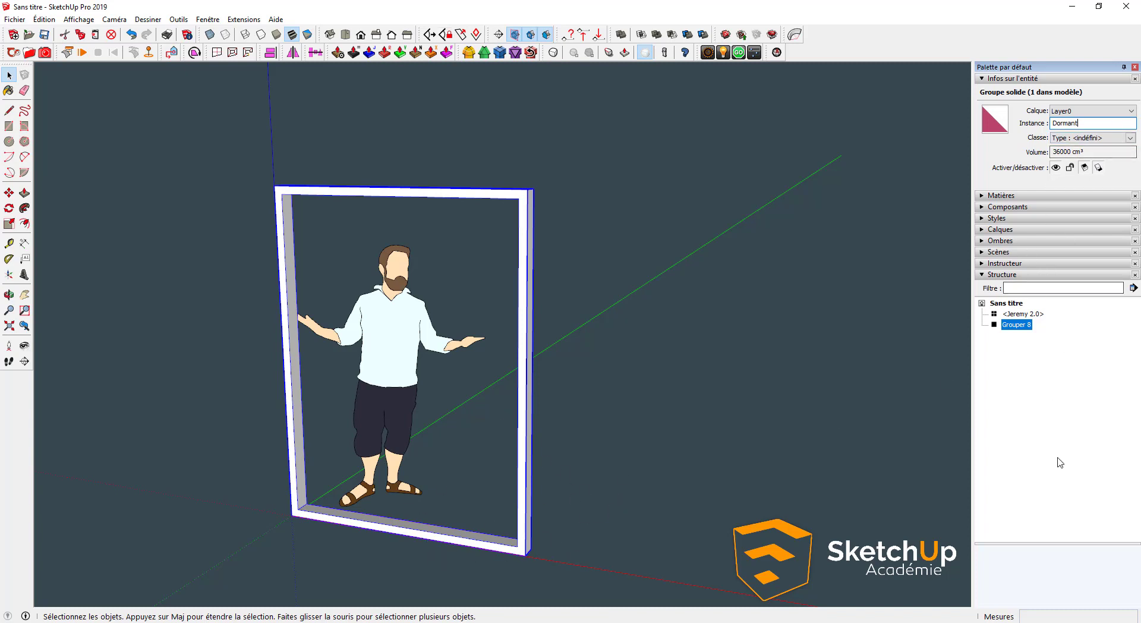
{"action": "left_click", "coordinate": [1018, 395]}
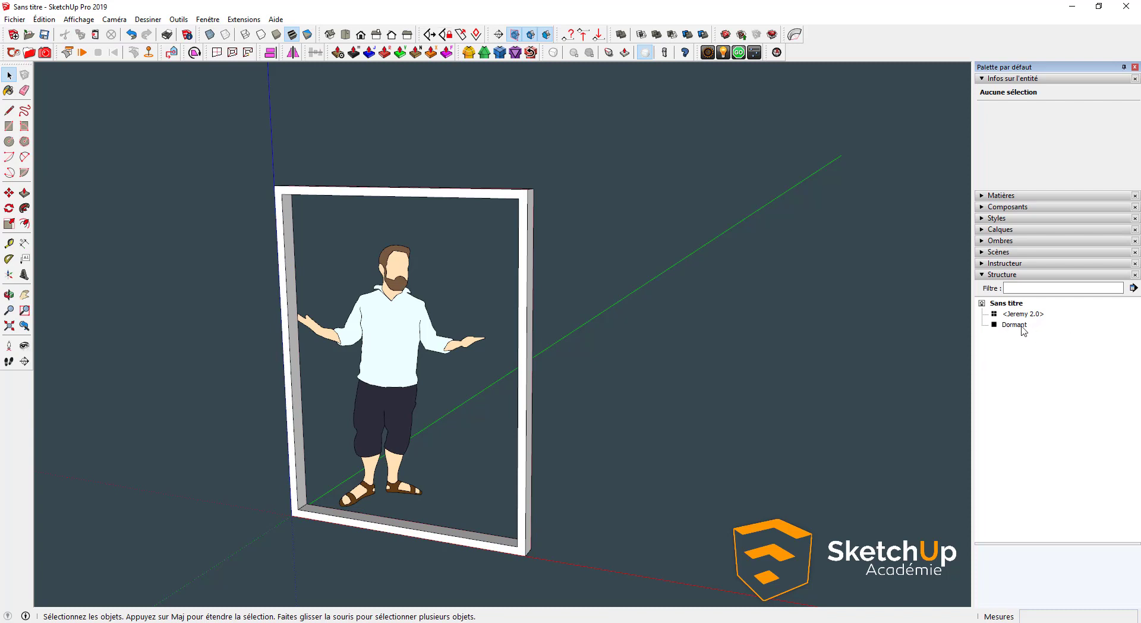
Draw a 200 x 75 cm rectangle from the opening's lower corner at the origin side to the midpoint of its upper inner edge.
{"action": "key", "text": "r"}
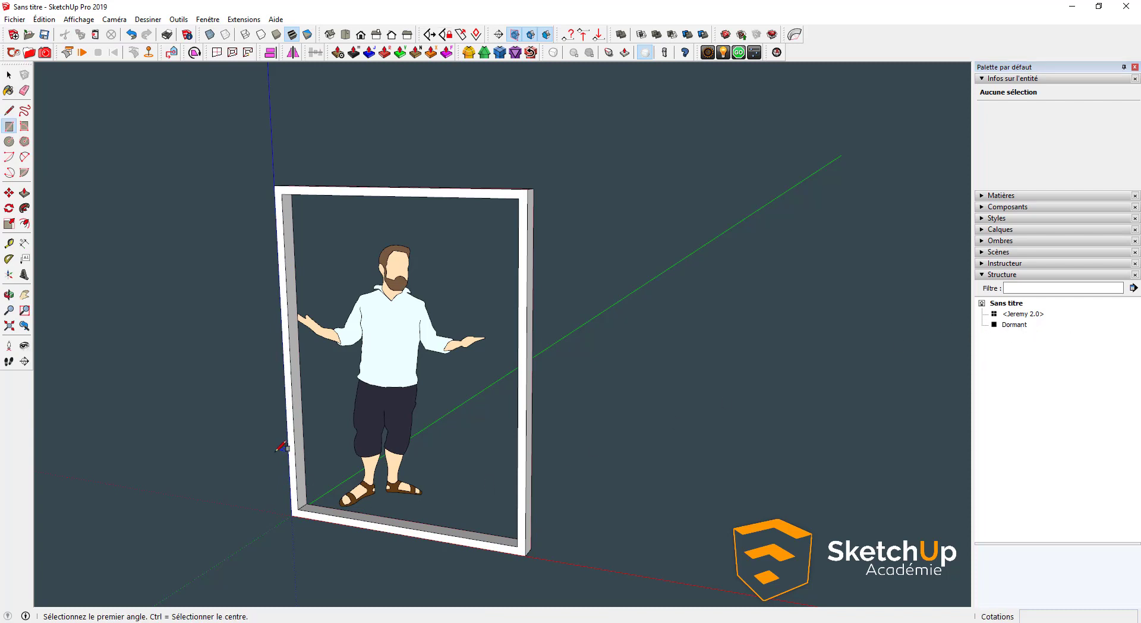
{"action": "left_click", "coordinate": [297, 509]}
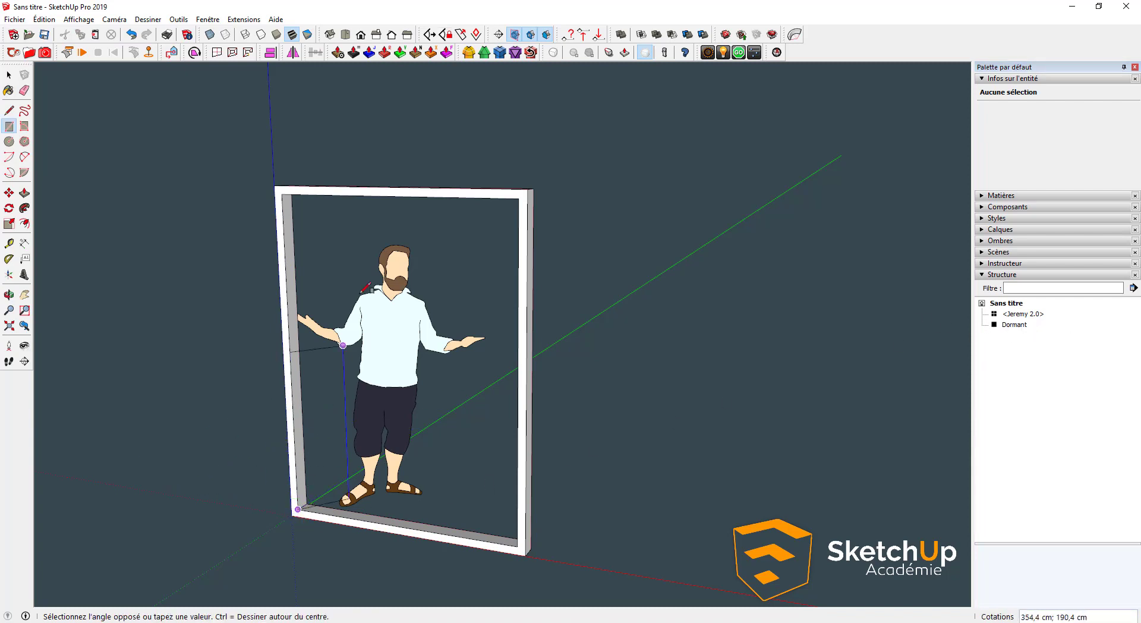
{"action": "left_click", "coordinate": [402, 191]}
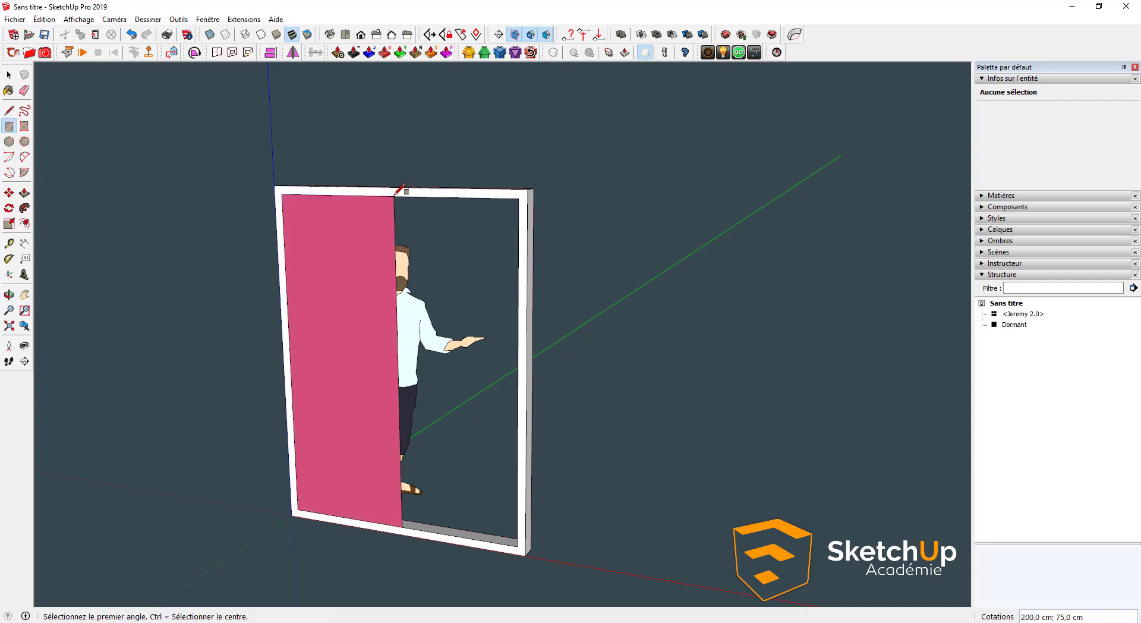
{"action": "key", "text": "space"}
Offset the half-opening rectangle's outline 25 mm inward.
{"action": "scroll", "coordinate": [348, 403], "scroll_direction": "up", "scroll_amount": 2}
{"action": "scroll", "coordinate": [348, 403], "scroll_direction": "up", "scroll_amount": 1}
{"action": "key", "text": "f"}
{"action": "left_click", "coordinate": [407, 203]}
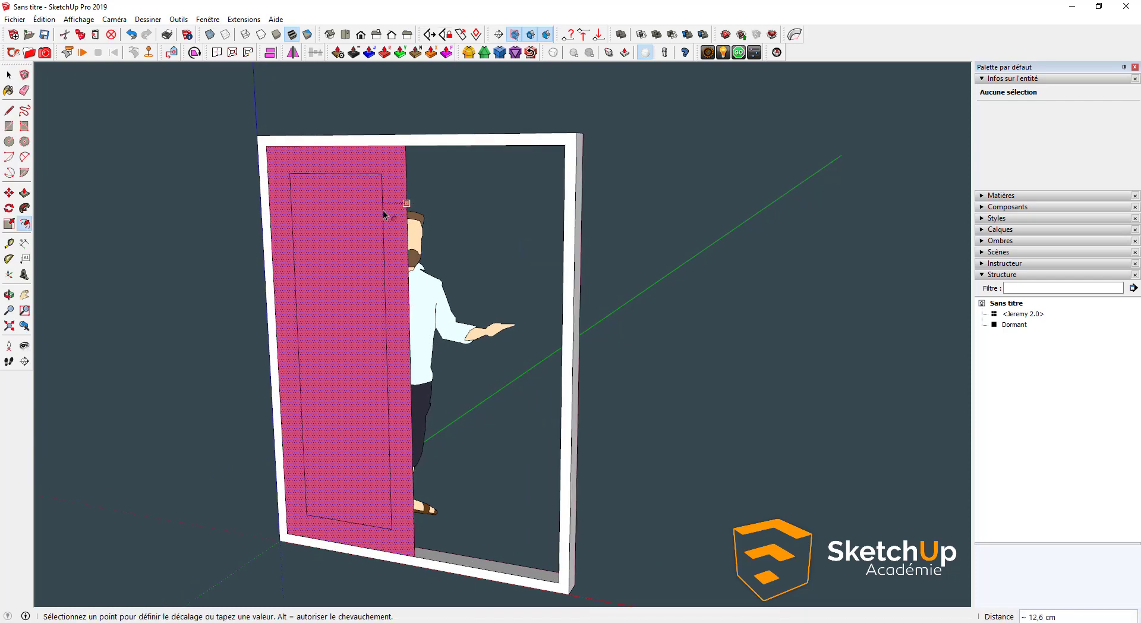
{"action": "type", "text": "25mm"}
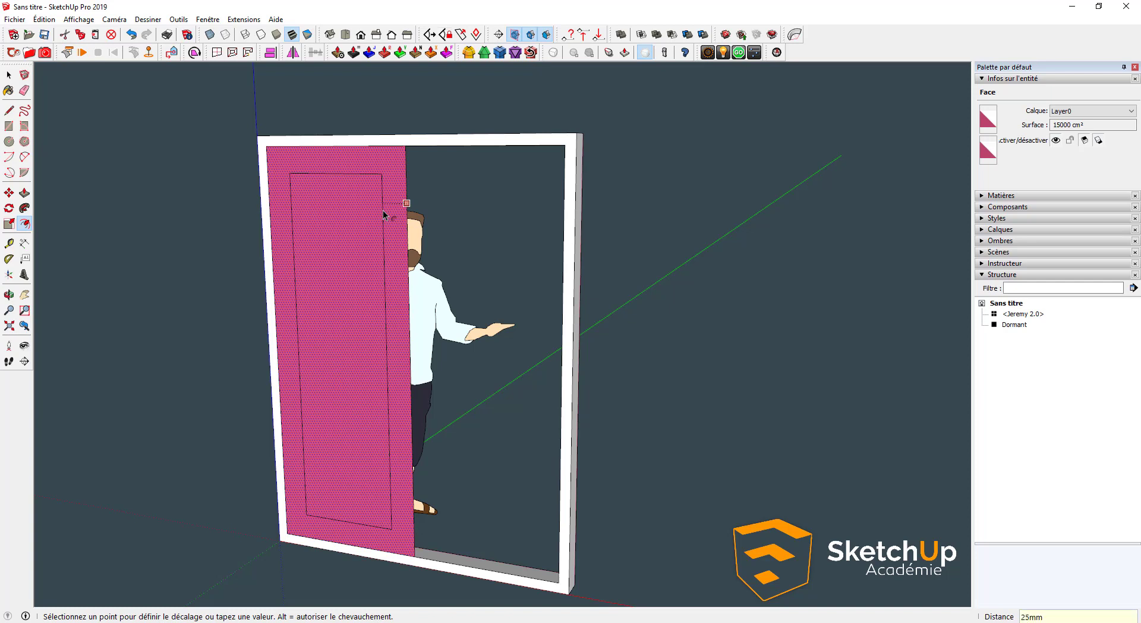
{"action": "key", "text": "Return"}
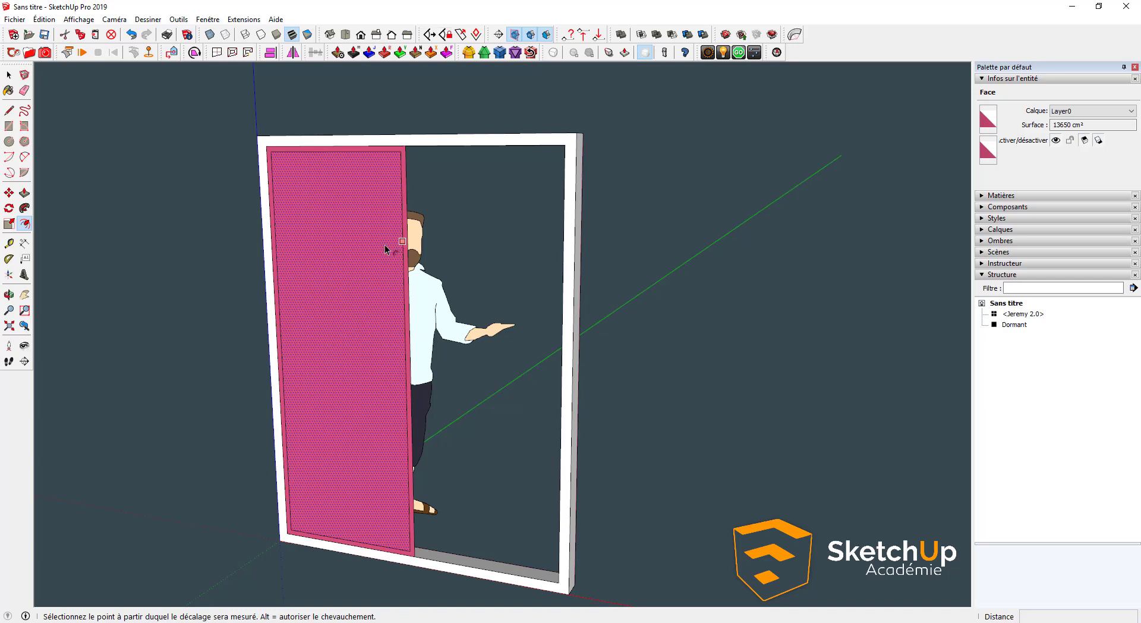
Delete the inner face of the offset rectangle, leaving only the thin sash border.
{"action": "middle_click_drag", "start_coordinate": [357, 347], "coordinate": [355, 345]}
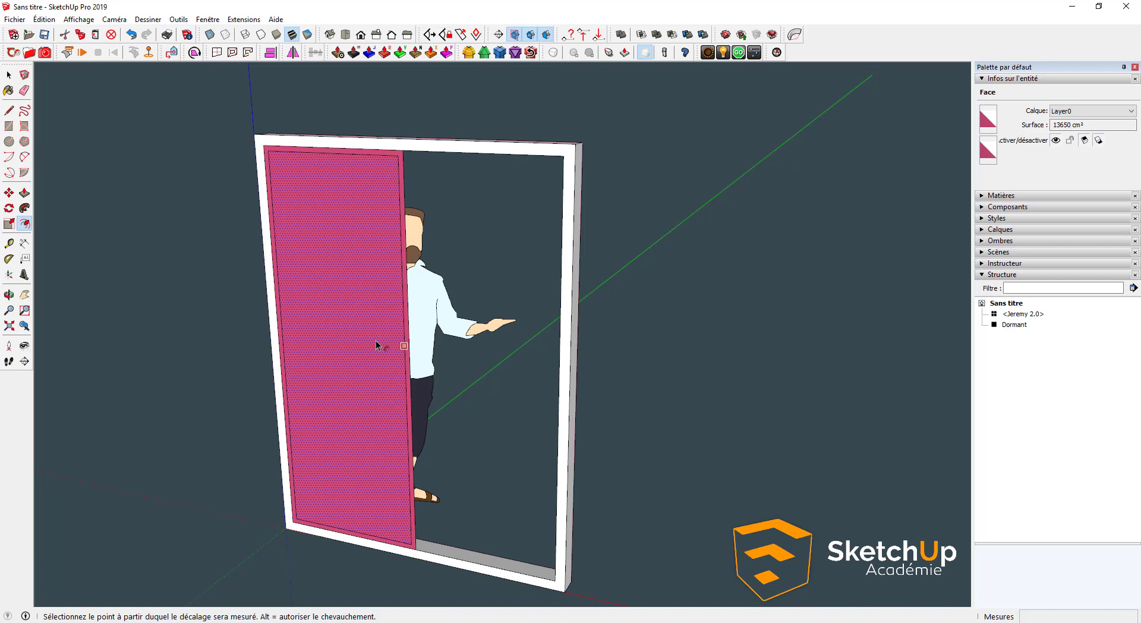
{"action": "middle_click_drag", "start_coordinate": [417, 350], "coordinate": [369, 384]}
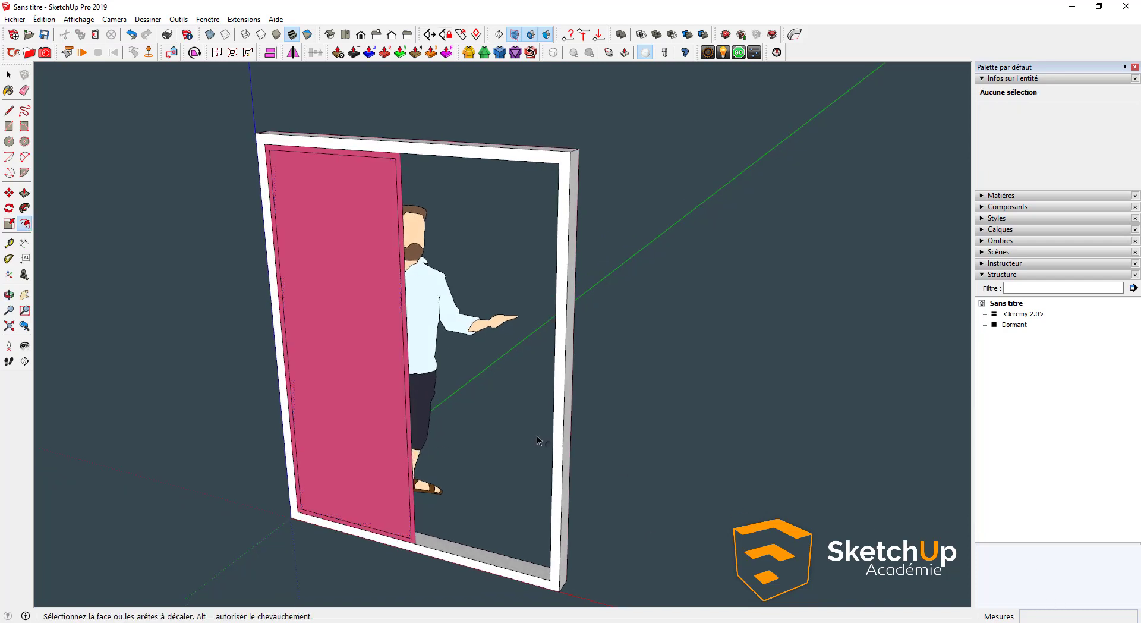
{"action": "left_click", "coordinate": [347, 384]}
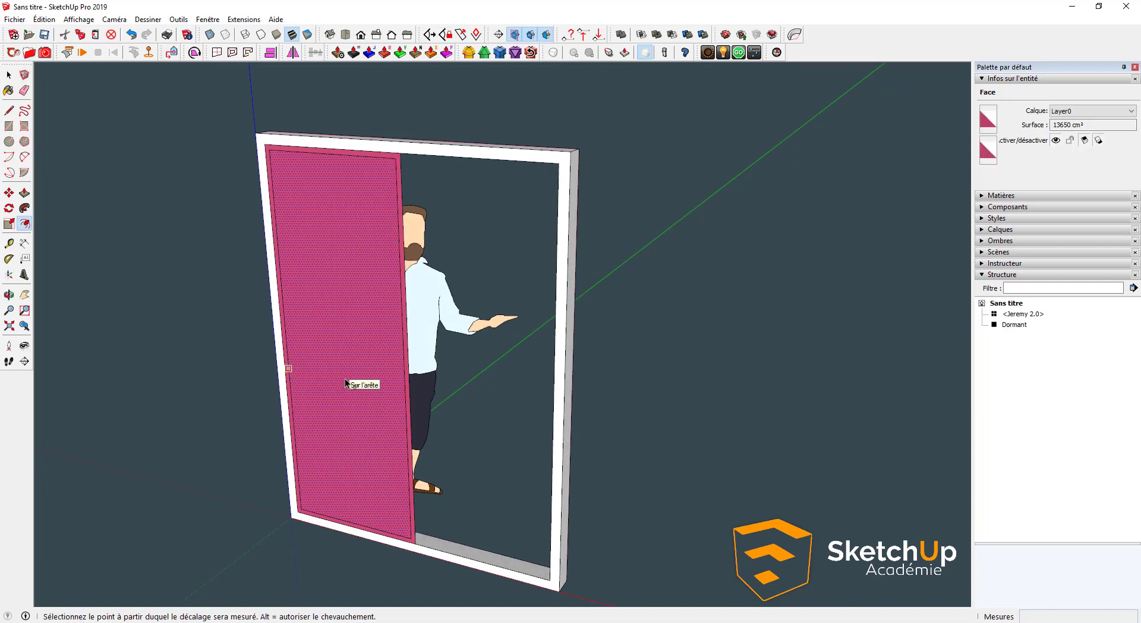
{"action": "key", "text": "space"}
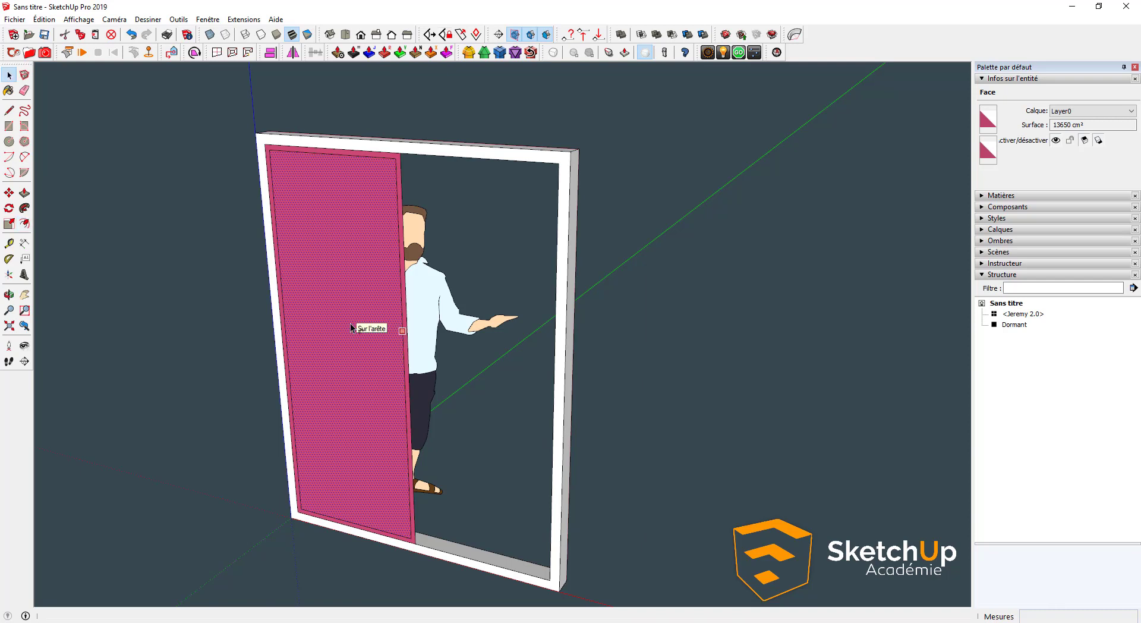
{"action": "key", "text": "Delete"}
{"action": "left_click", "coordinate": [411, 286]}
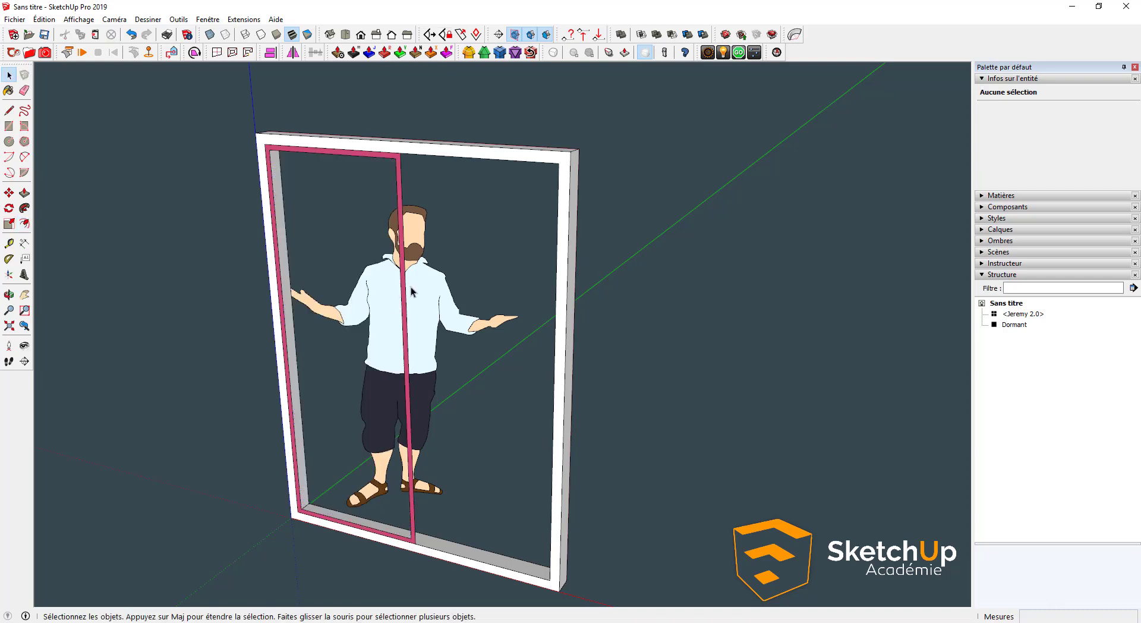
Extrude the sash border 4 cm with Push/Pull.
{"action": "key", "text": "p"}
{"action": "left_click", "coordinate": [416, 434]}
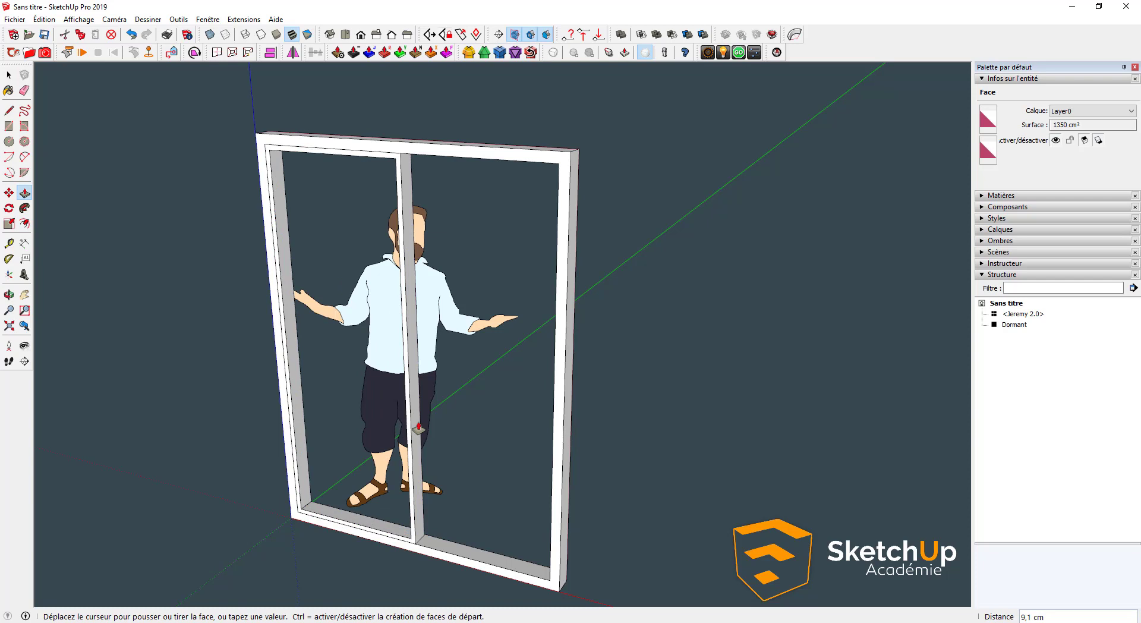
{"action": "type", "text": "4"}
{"action": "key", "text": "Return"}
{"action": "key", "text": "space"}
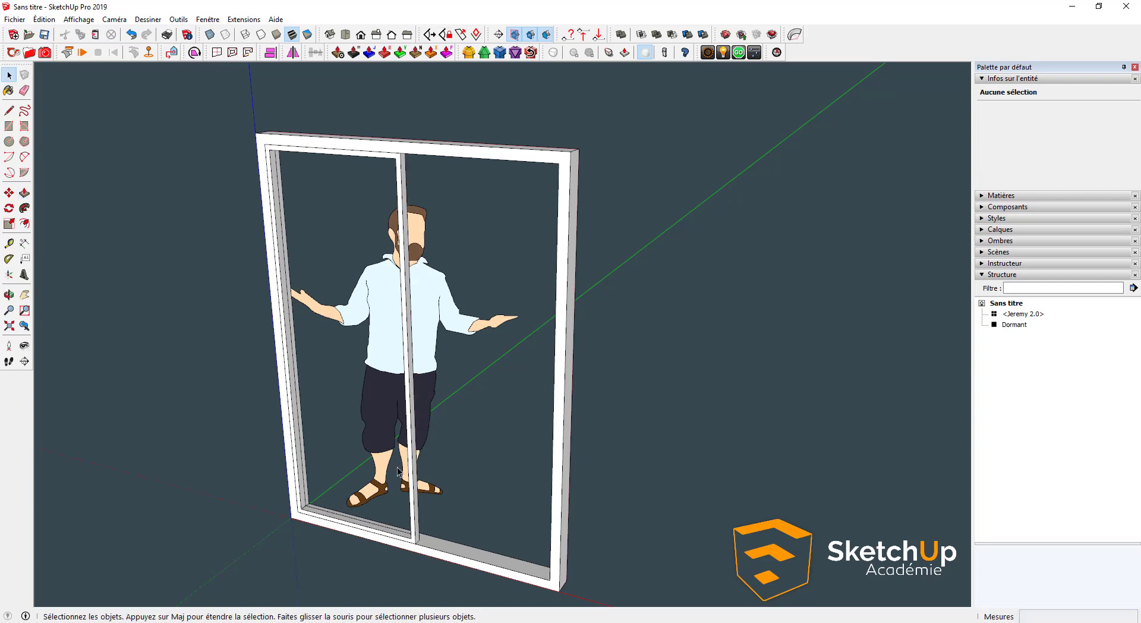
Group all of the extruded sash geometry and give the group the instance name Cadre.
{"action": "triple_click", "coordinate": [407, 547]}
{"action": "right_click", "coordinate": [408, 538]}
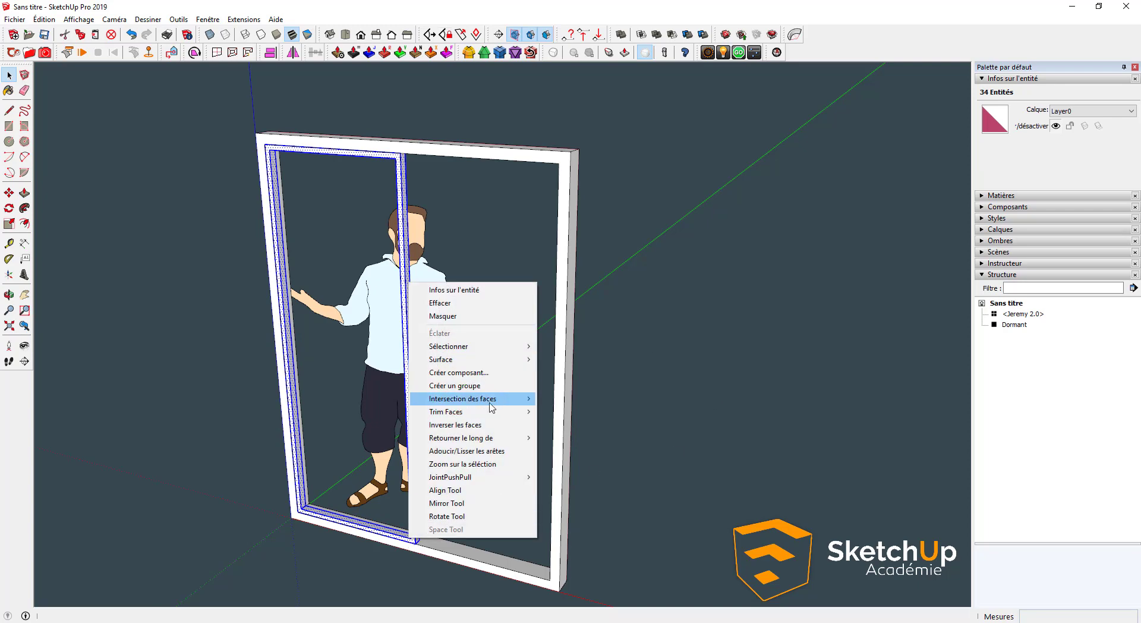
{"action": "left_click", "coordinate": [455, 385]}
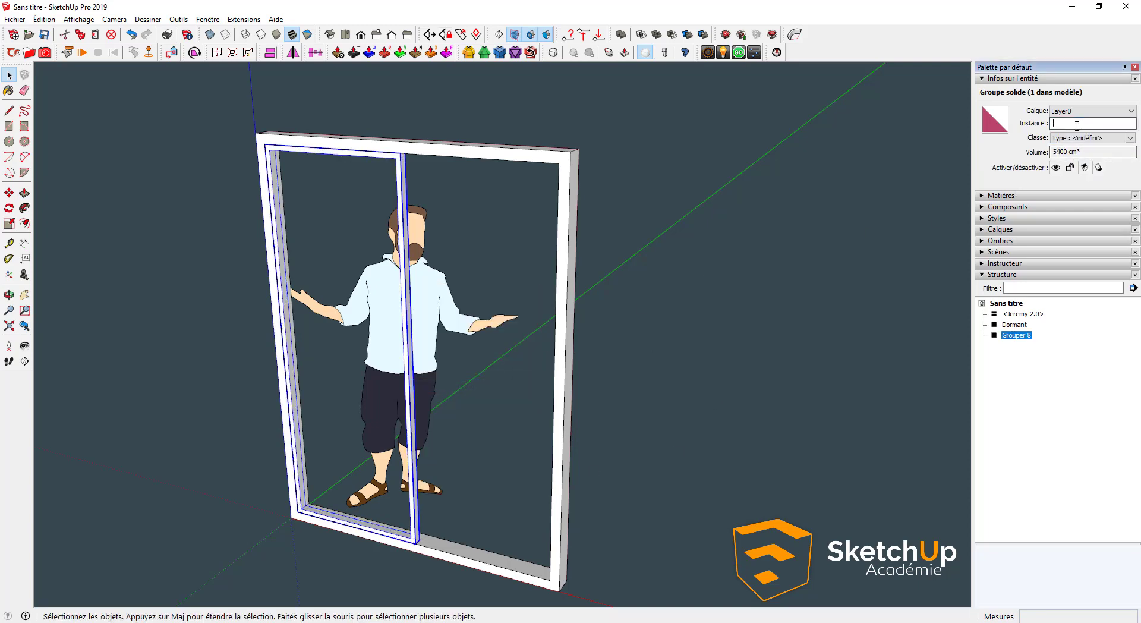
{"action": "left_click", "coordinate": [1077, 125]}
{"action": "key", "text": "Caps_Lock"}
{"action": "key", "text": "Caps_Lock"}
{"action": "type", "text": "Cadre"}
{"action": "left_click", "coordinate": [847, 445]}
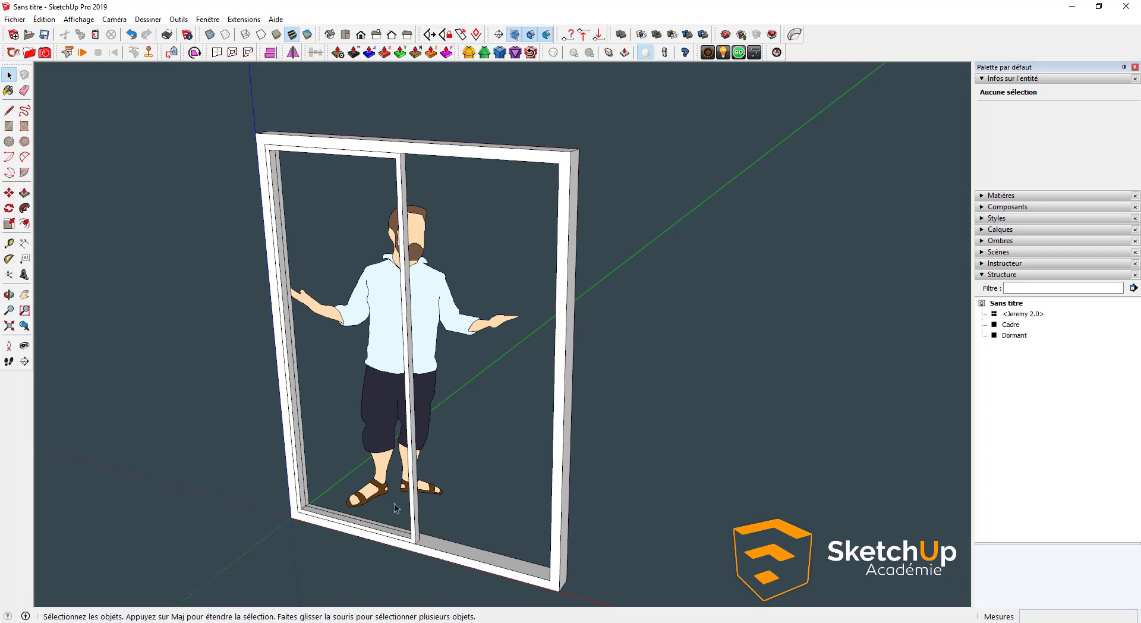
Draw a rectangle for the glass pane between opposite inner corners of the sash, set back within its depth.
{"action": "scroll", "coordinate": [310, 493], "scroll_direction": "up", "scroll_amount": 3}
{"action": "key", "text": "r"}
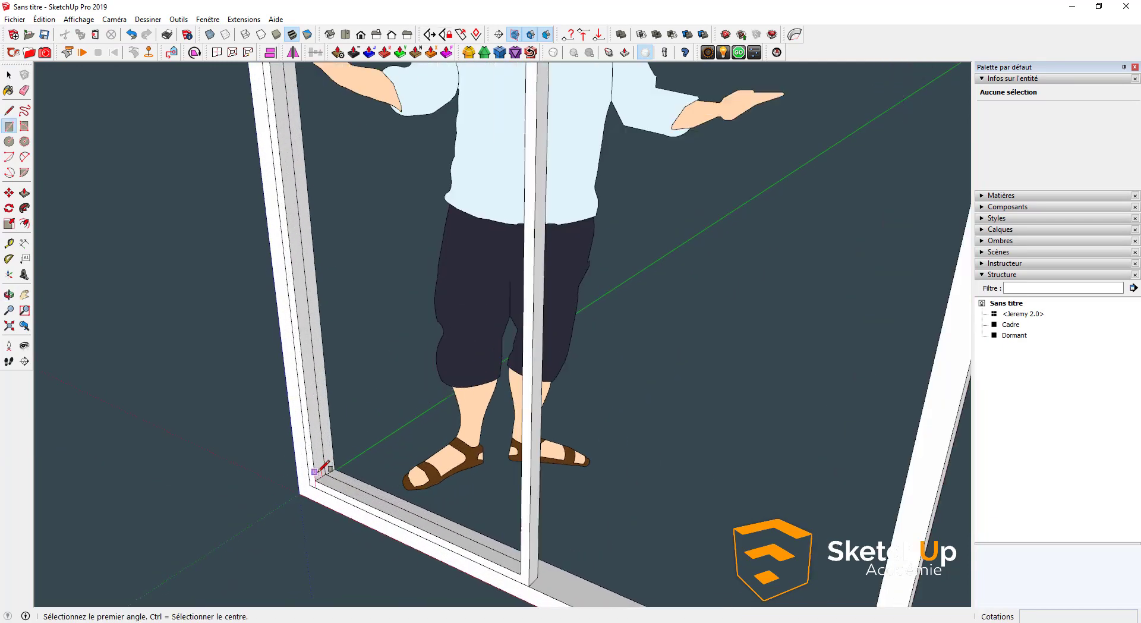
{"action": "scroll", "coordinate": [320, 477], "scroll_direction": "up", "scroll_amount": 3}
{"action": "left_click", "coordinate": [320, 478]}
{"action": "scroll", "coordinate": [320, 478], "scroll_direction": "down", "scroll_amount": 5}
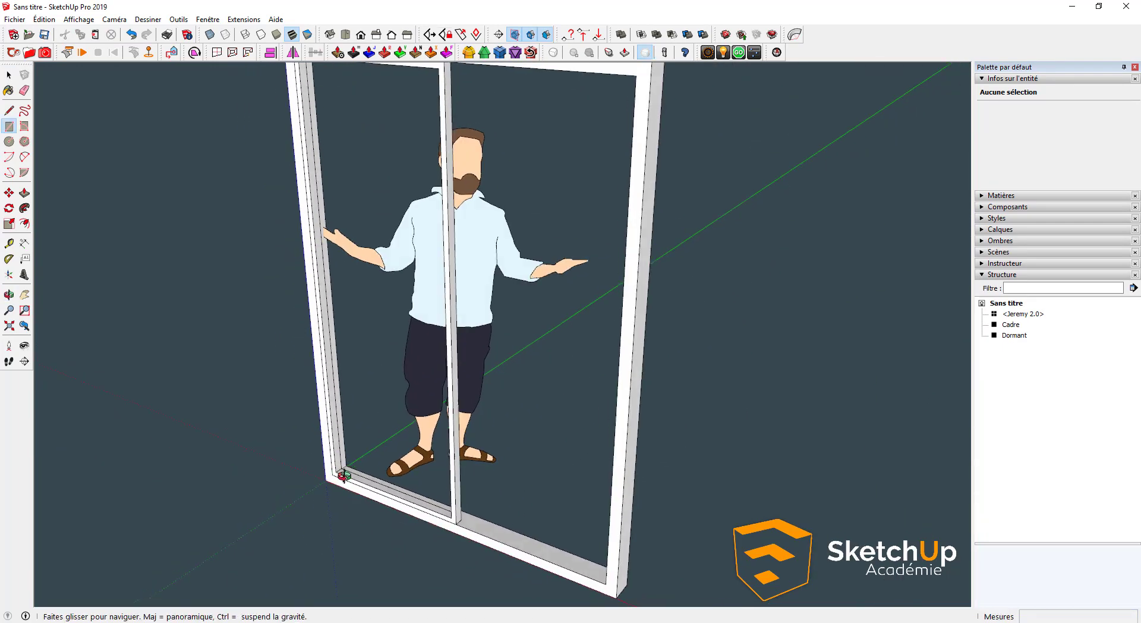
{"action": "middle_click_drag", "start_coordinate": [334, 474], "coordinate": [573, 149]}
{"action": "scroll", "coordinate": [574, 149], "scroll_direction": "up", "scroll_amount": 6}
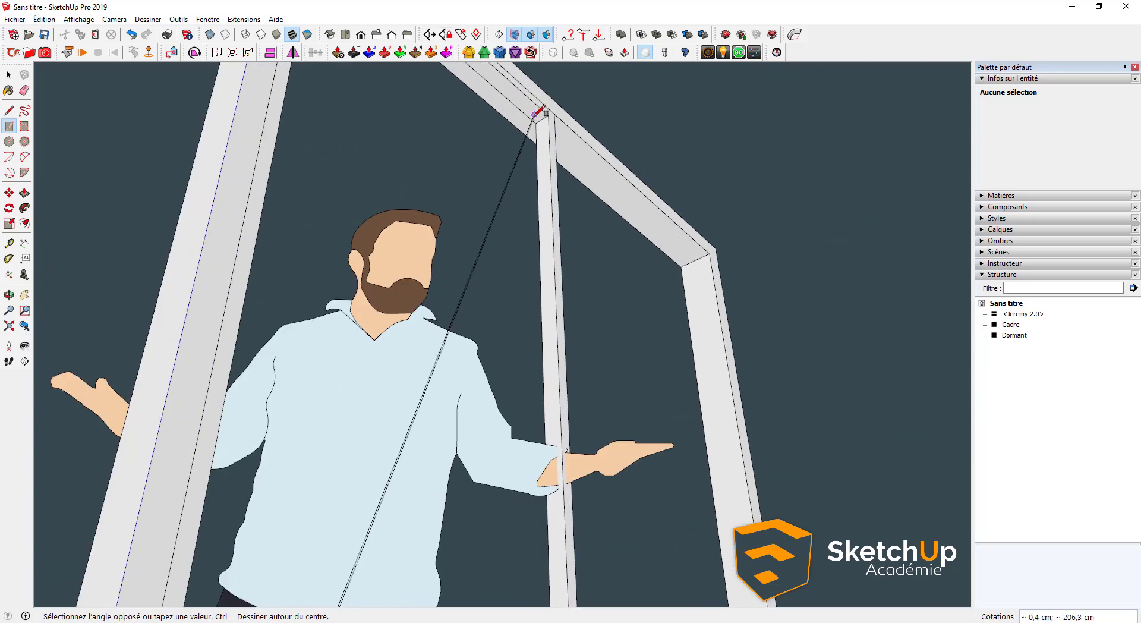
{"action": "left_click", "coordinate": [553, 118]}
{"action": "scroll", "coordinate": [553, 118], "scroll_direction": "down", "scroll_amount": 2}
{"action": "key", "text": "space"}
Group the pane's face with its edges and give the group the instance name Vitrage.
{"action": "scroll", "coordinate": [476, 257], "scroll_direction": "down", "scroll_amount": 4}
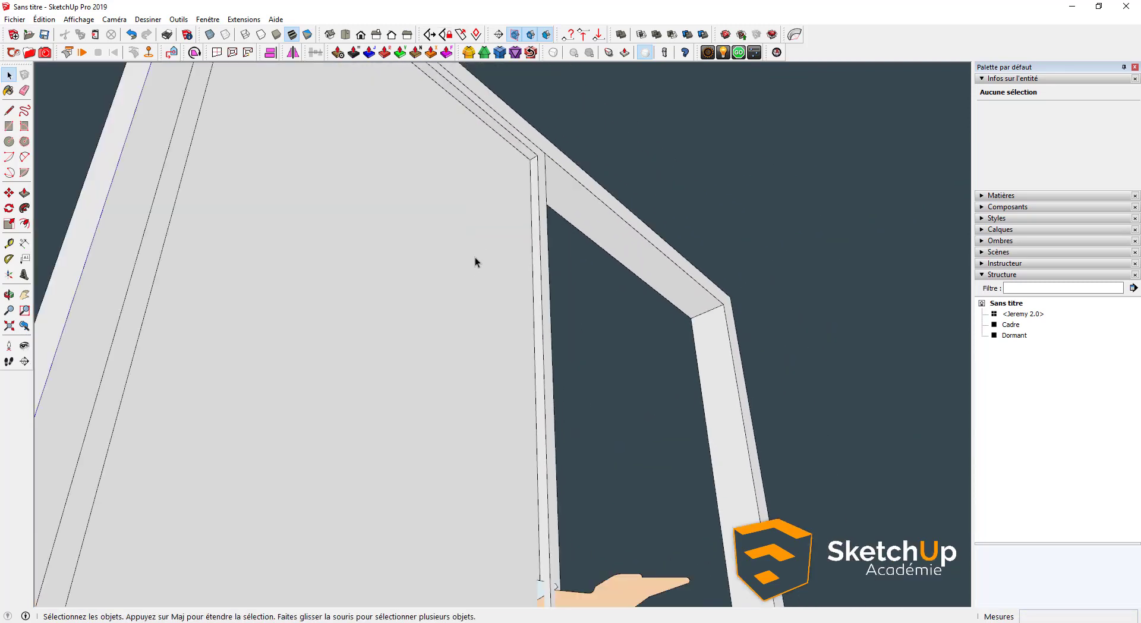
{"action": "middle_click_drag", "start_coordinate": [476, 256], "coordinate": [41, 543]}
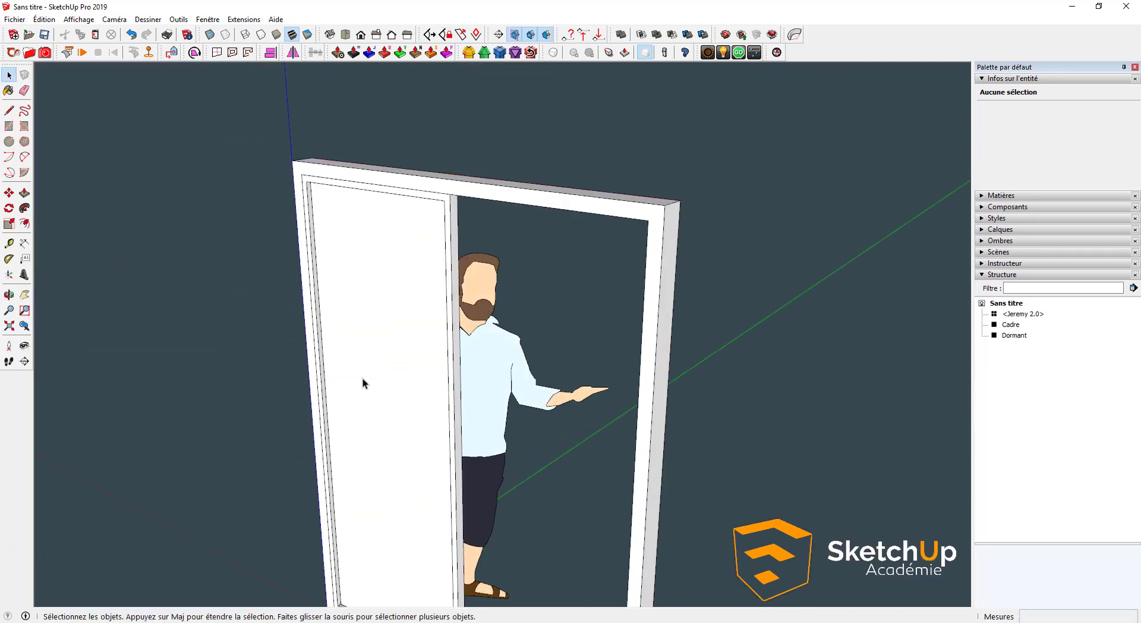
{"action": "double_click", "coordinate": [393, 343]}
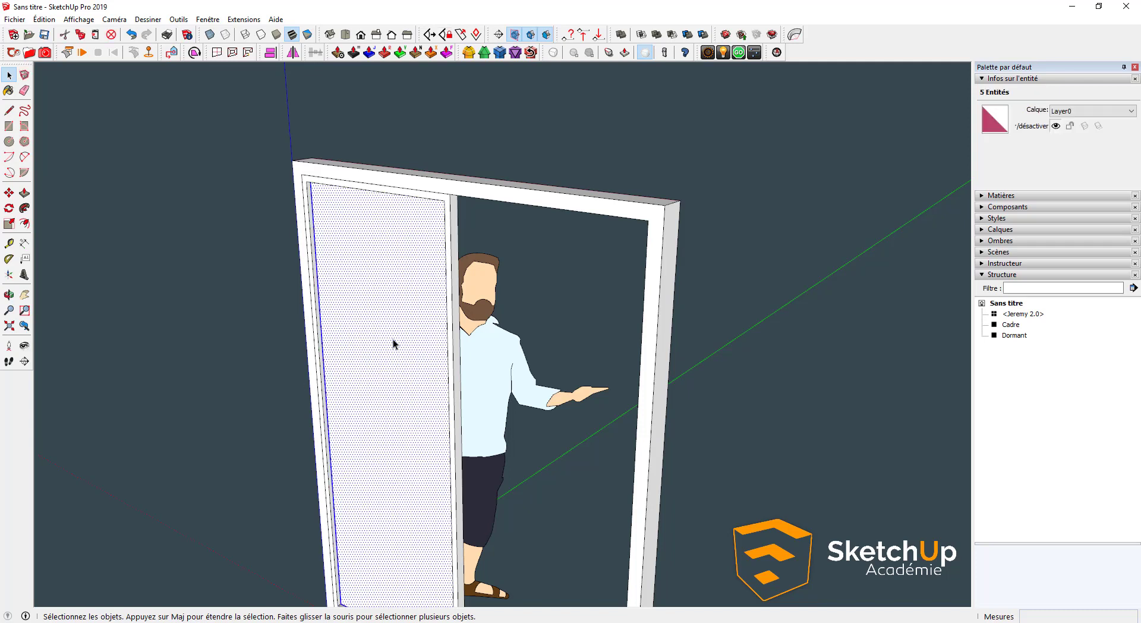
{"action": "right_click", "coordinate": [394, 340]}
{"action": "left_click", "coordinate": [467, 445]}
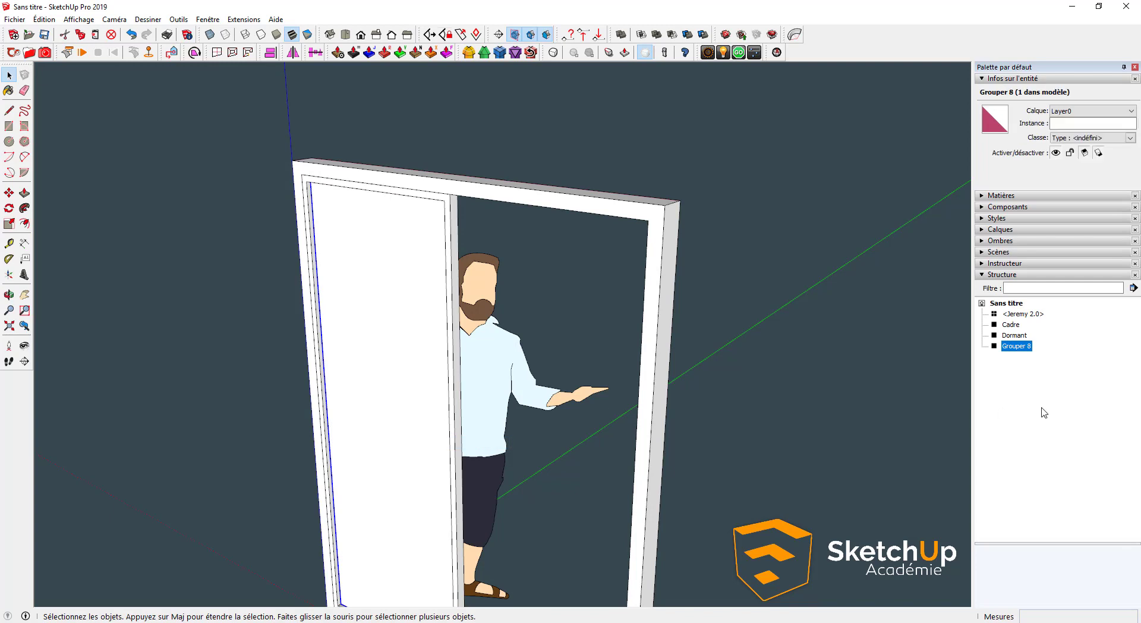
{"action": "left_click", "coordinate": [1073, 124]}
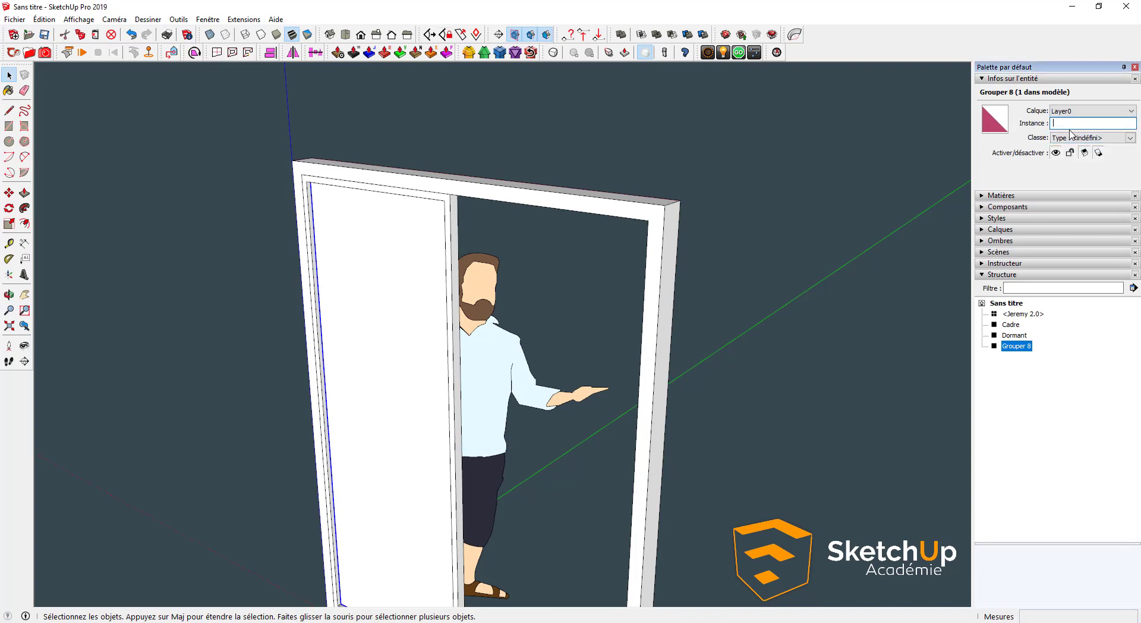
{"action": "key", "text": "Caps_Lock"}
{"action": "type", "text": "V"}
{"action": "key", "text": "Caps_Lock"}
{"action": "type", "text": "itrage"}
{"action": "left_click", "coordinate": [846, 298]}
{"action": "middle_click_drag", "start_coordinate": [813, 297], "coordinate": [768, 297]}
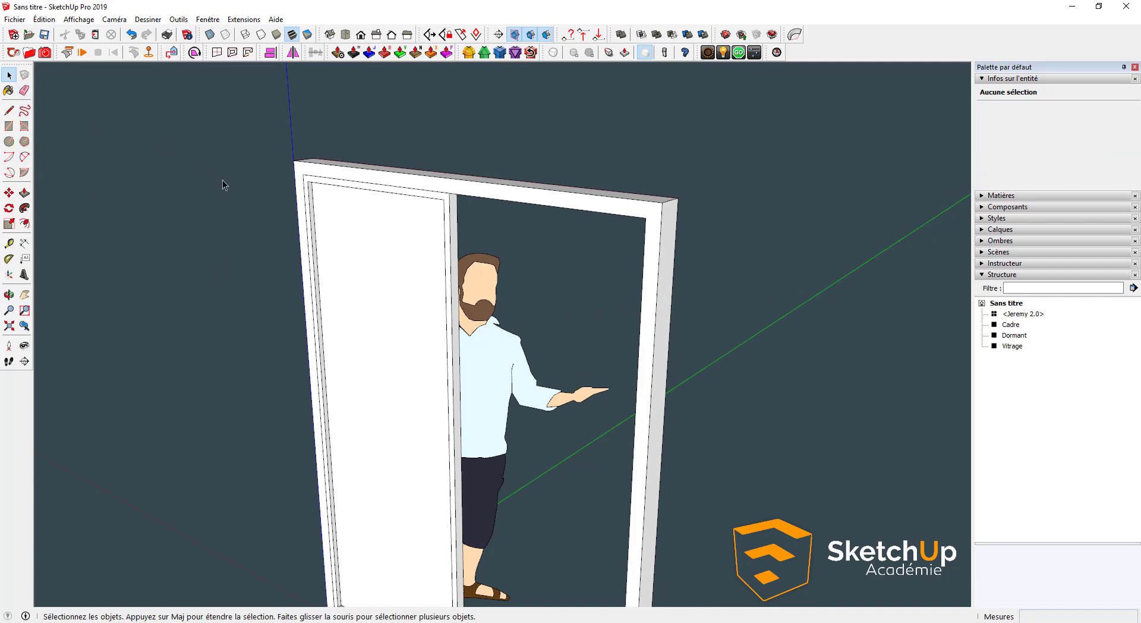
Paint the sash's glass pane with the Verre translucide bleu material from the Verre et miroirs collection.
{"action": "key", "text": "b"}
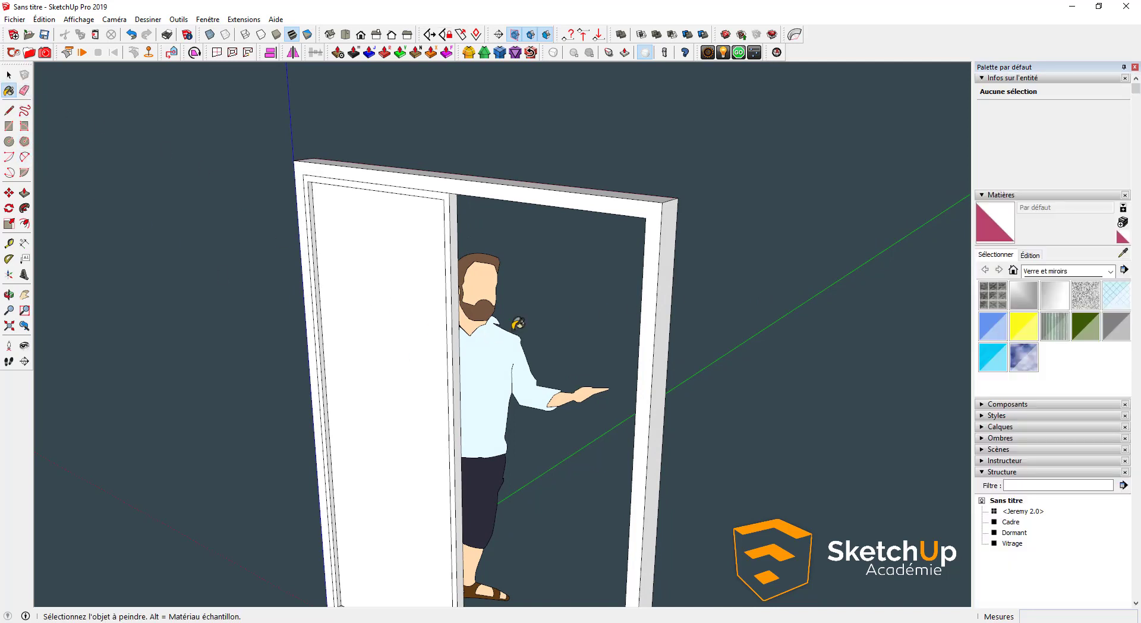
{"action": "left_click", "coordinate": [1004, 332]}
{"action": "left_click", "coordinate": [364, 244]}
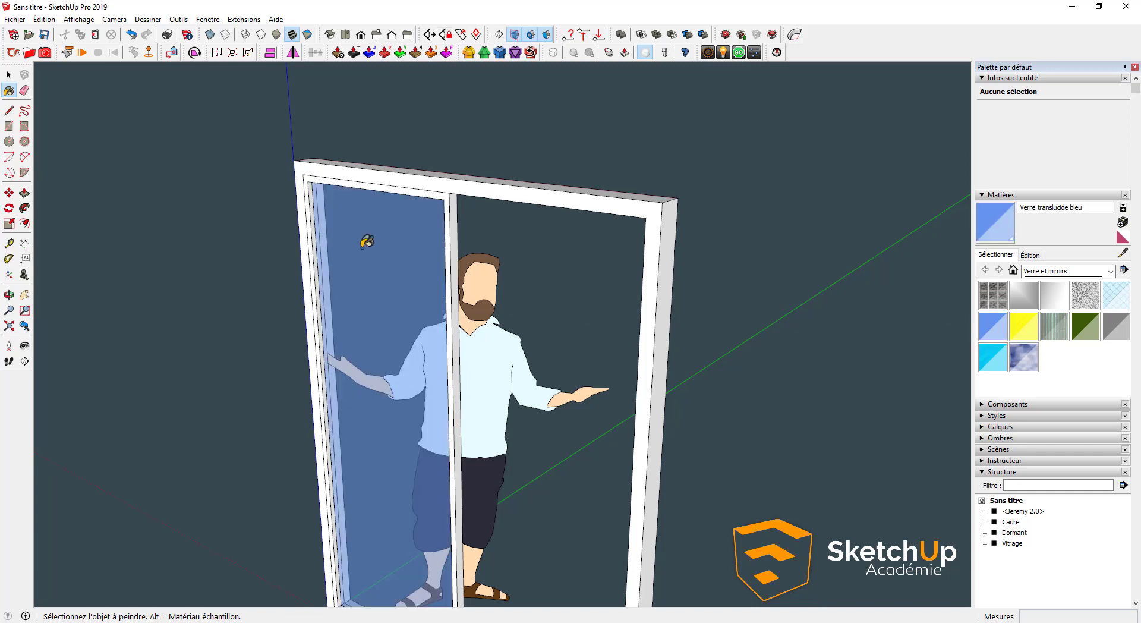
{"action": "key", "text": "space"}
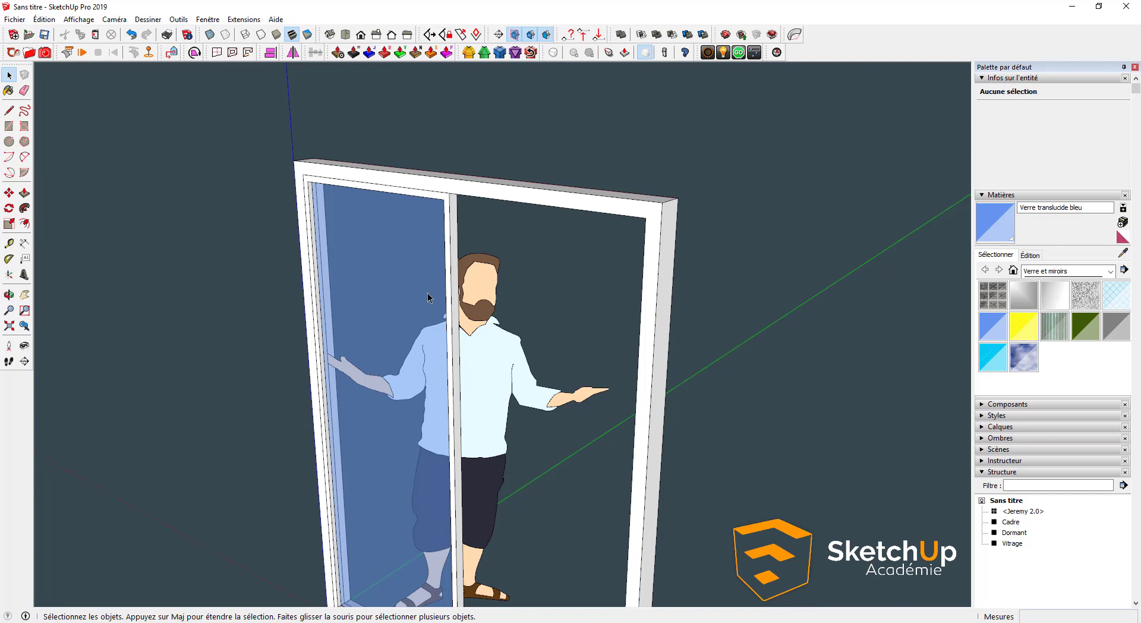
{"action": "scroll", "coordinate": [428, 293], "scroll_direction": "down", "scroll_amount": 2}
{"action": "middle_click_drag", "start_coordinate": [406, 380], "coordinate": [426, 333], "text": "shift"}
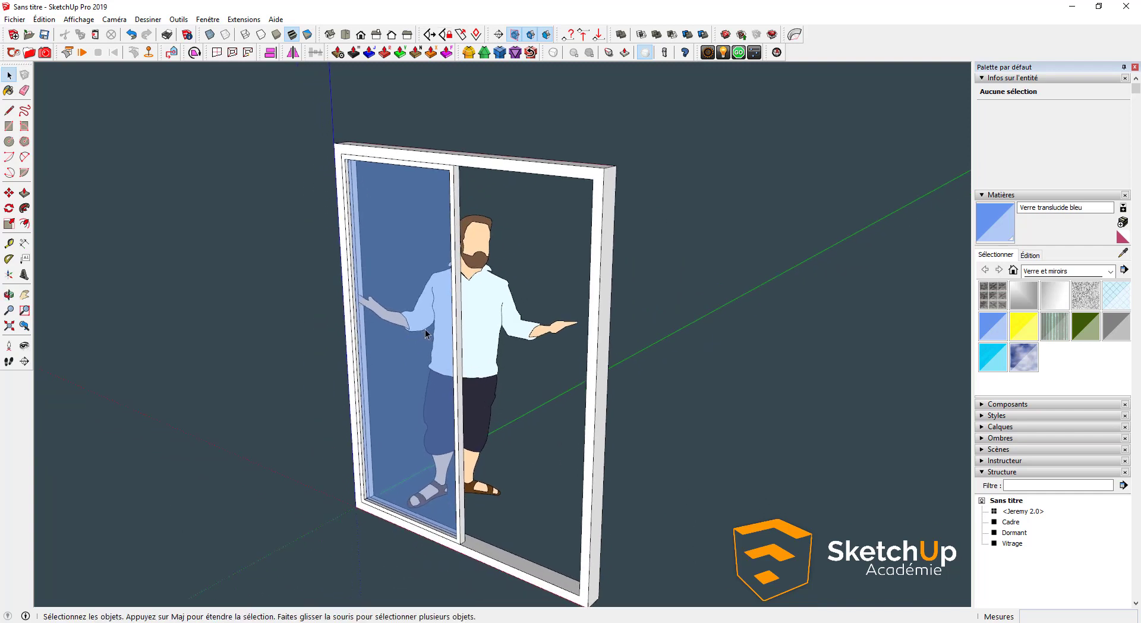
{"action": "left_click", "coordinate": [1063, 207]}
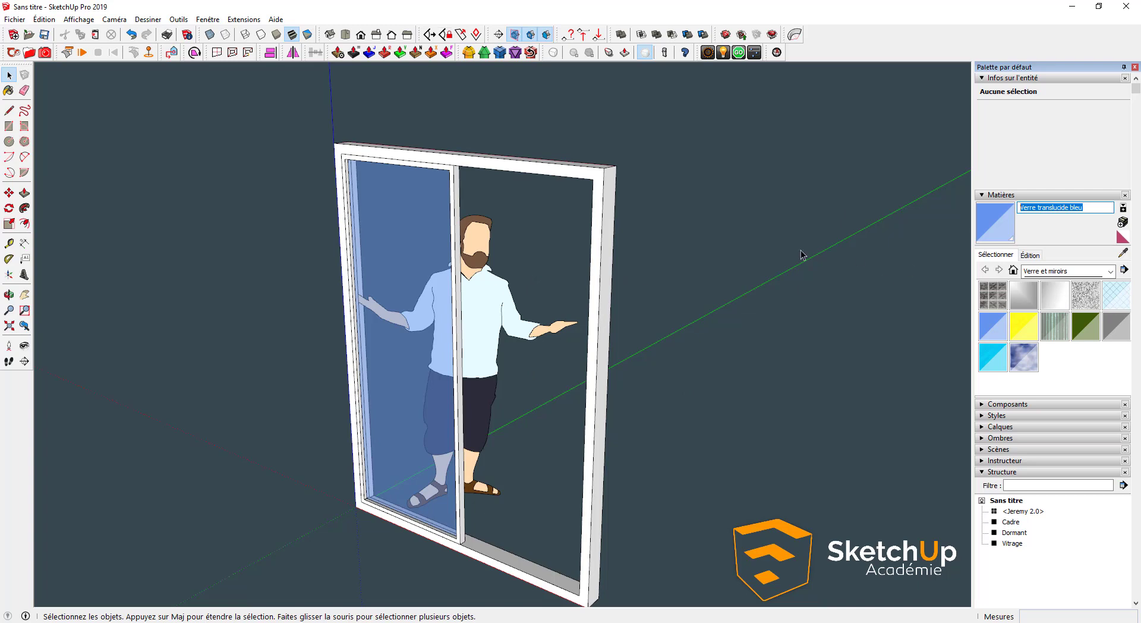
{"action": "middle_click_drag", "start_coordinate": [315, 237], "coordinate": [295, 254]}
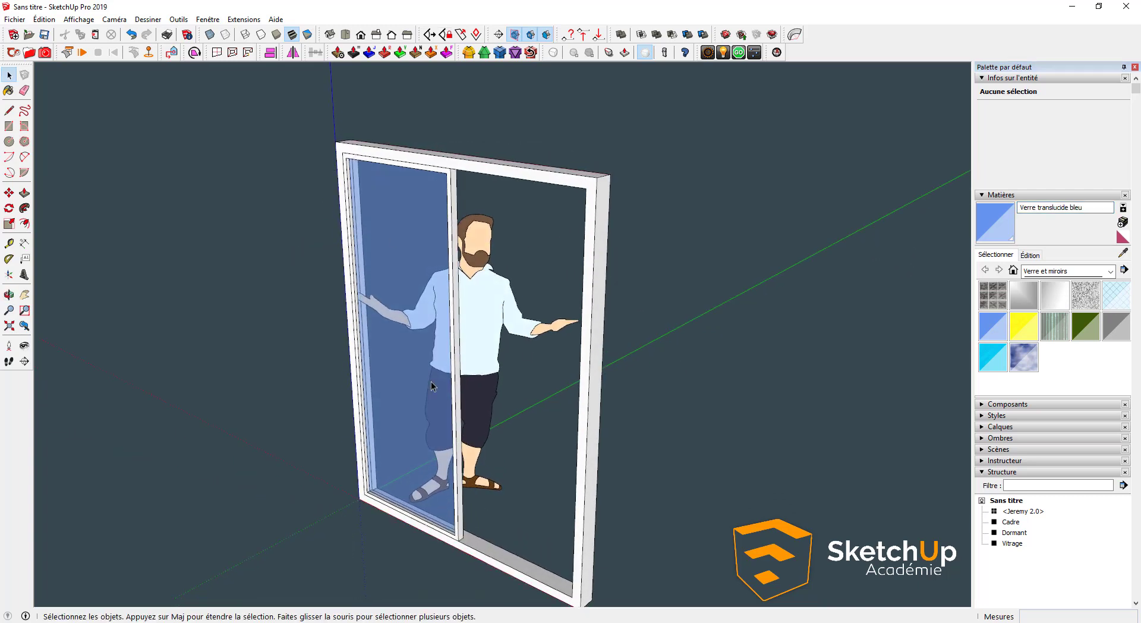
{"action": "middle_click_drag", "start_coordinate": [364, 440], "coordinate": [427, 541]}
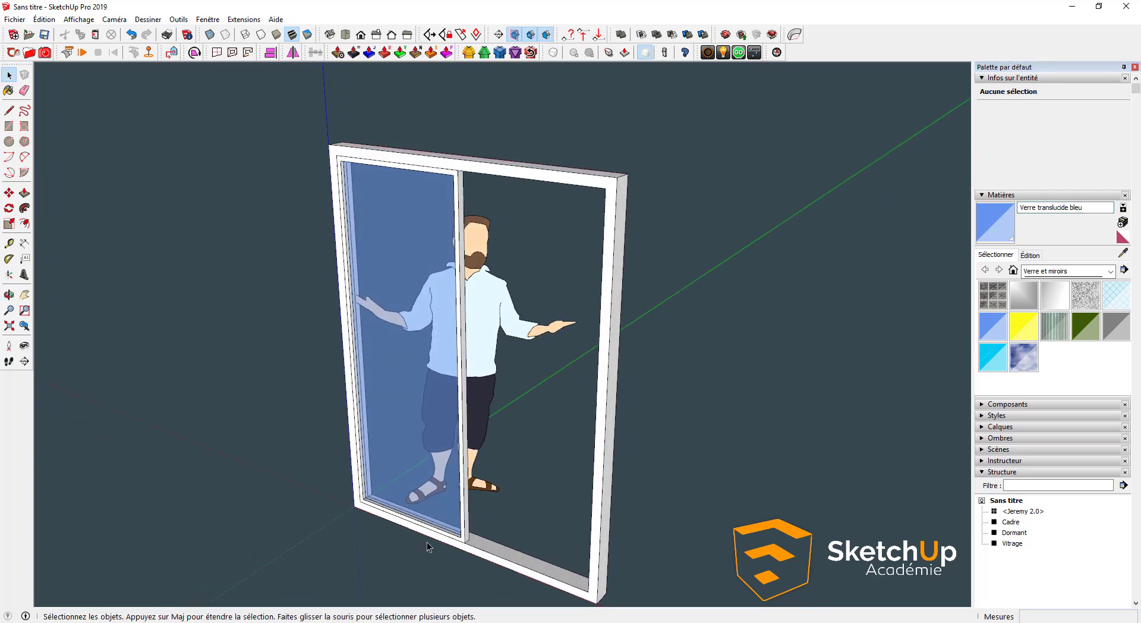
Select the sash's Cadre group in the model.
{"action": "scroll", "coordinate": [475, 551], "scroll_direction": "up", "scroll_amount": 2}
{"action": "scroll", "coordinate": [476, 551], "scroll_direction": "up", "scroll_amount": 1}
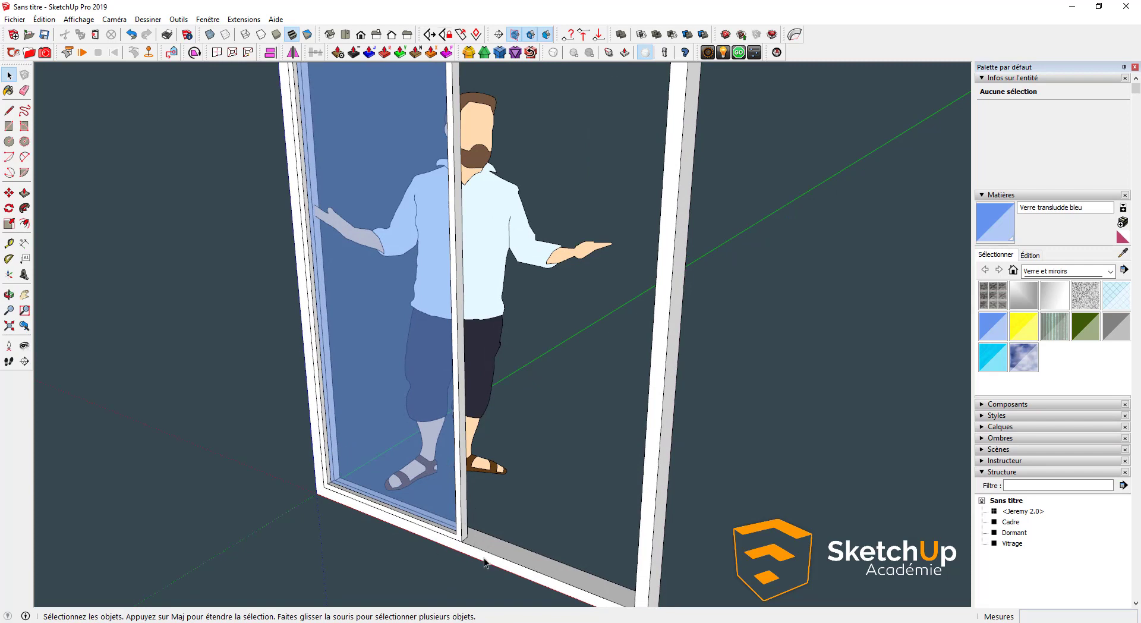
{"action": "scroll", "coordinate": [469, 544], "scroll_direction": "up", "scroll_amount": 3}
{"action": "left_click", "coordinate": [458, 525]}
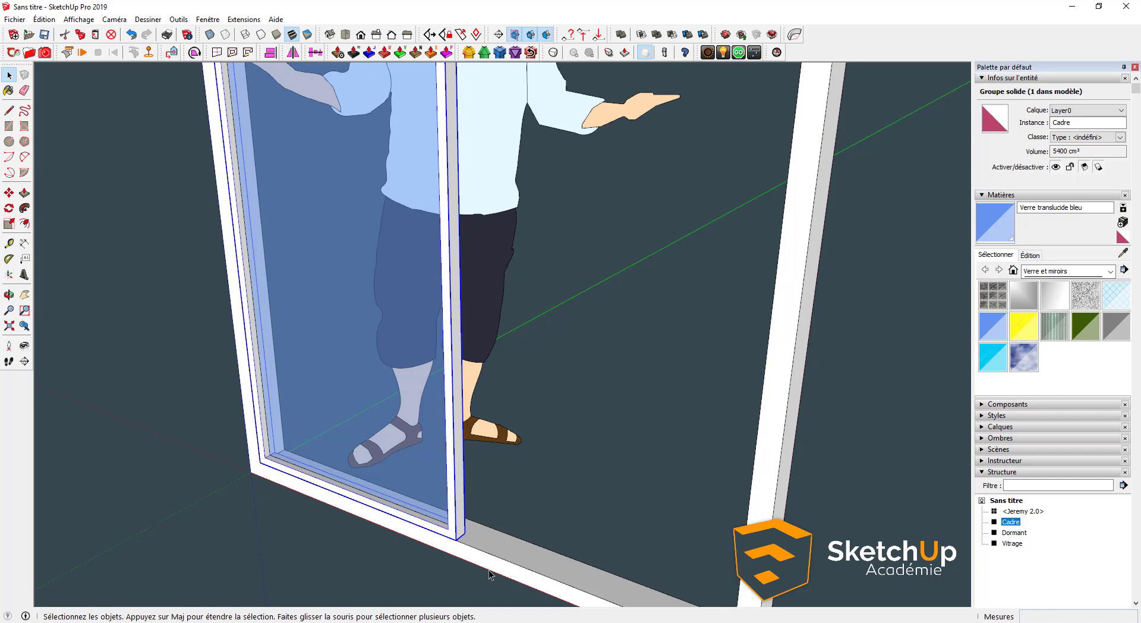
{"action": "scroll", "coordinate": [475, 569], "scroll_direction": "up", "scroll_amount": 3}
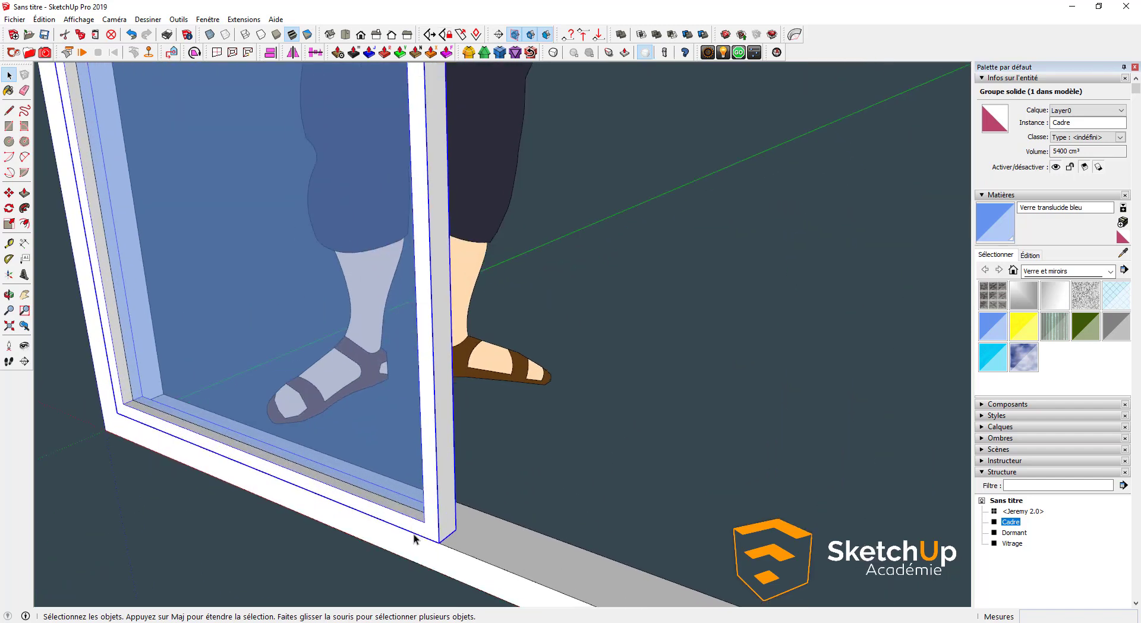
{"action": "scroll", "coordinate": [416, 539], "scroll_direction": "down", "scroll_amount": 4}
{"action": "scroll", "coordinate": [422, 539], "scroll_direction": "up", "scroll_amount": 3}
{"action": "key", "text": "m"}
{"action": "left_click", "coordinate": [454, 540]}
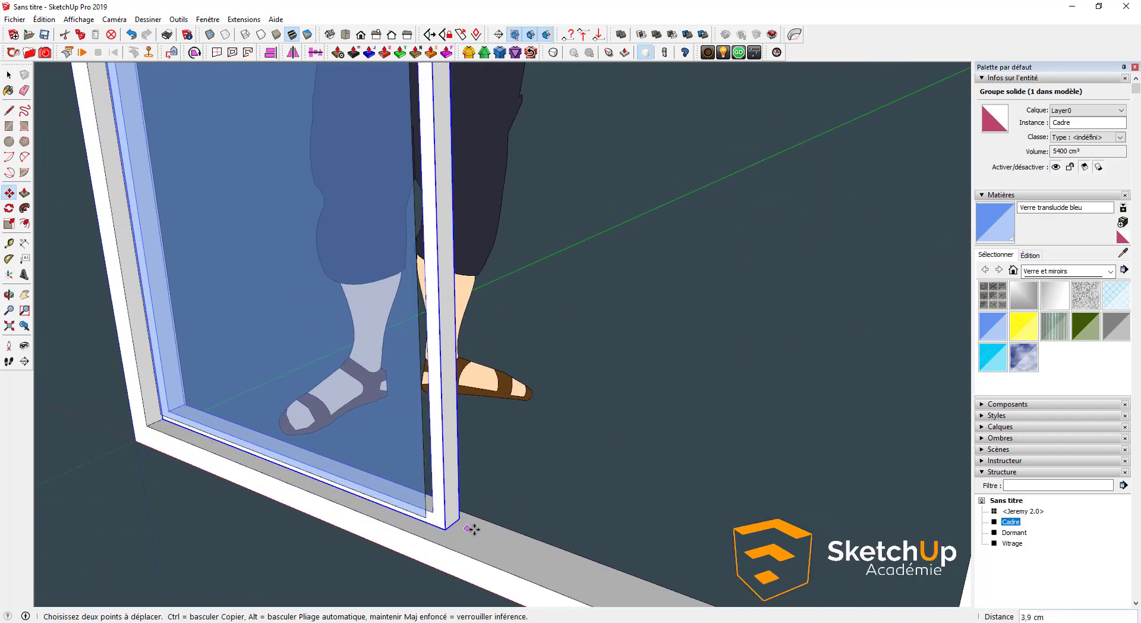
{"action": "key", "text": "space"}
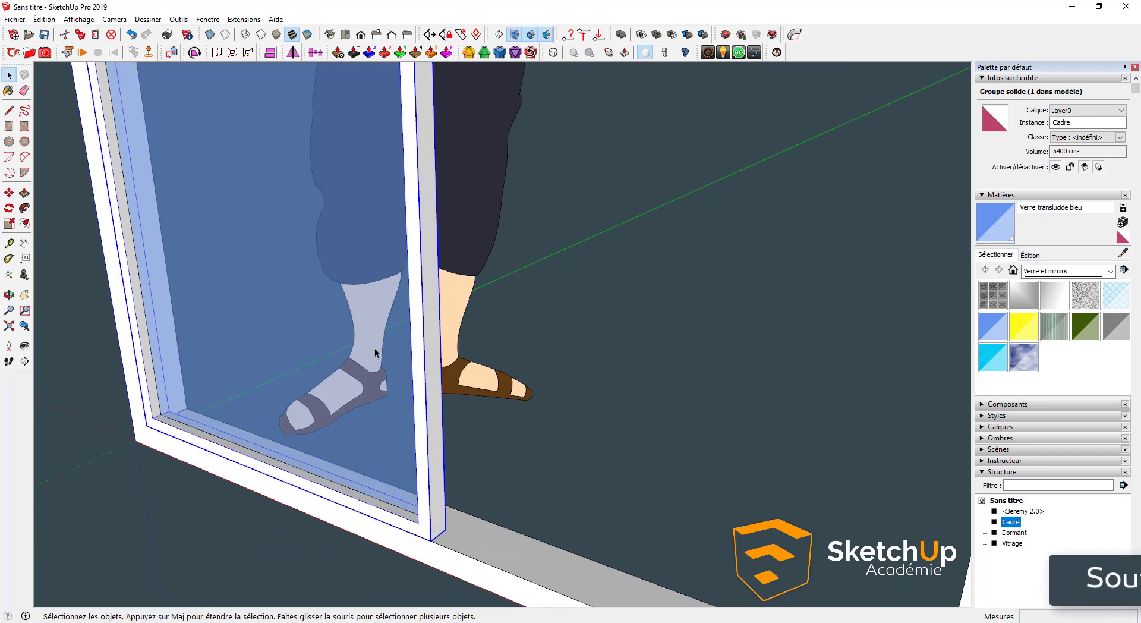
Add the Vitrage group to the selected Cadre, group the two together and give the new group the instance name Coulissant Gauche.
{"action": "left_click", "coordinate": [1012, 543], "text": "ctrl"}
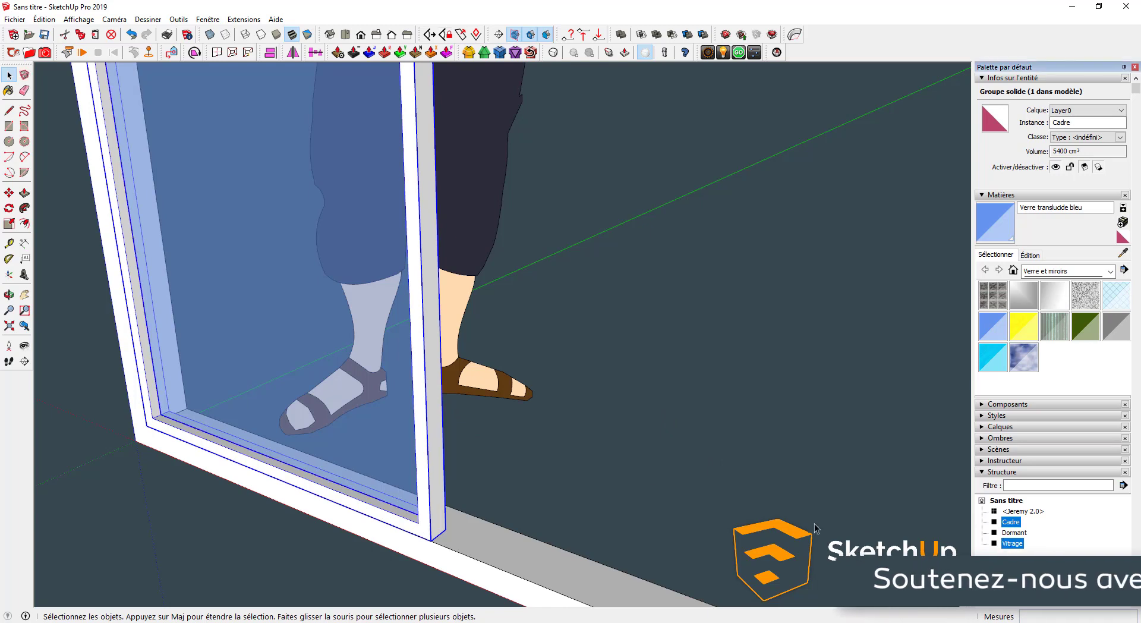
{"action": "right_click", "coordinate": [408, 410]}
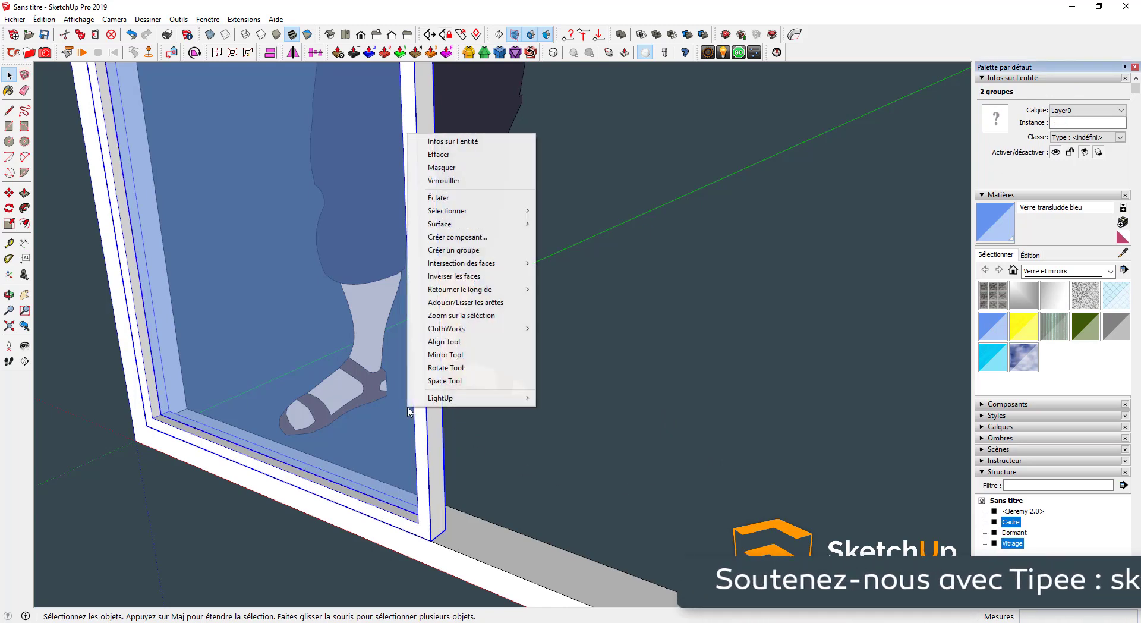
{"action": "left_click", "coordinate": [474, 251]}
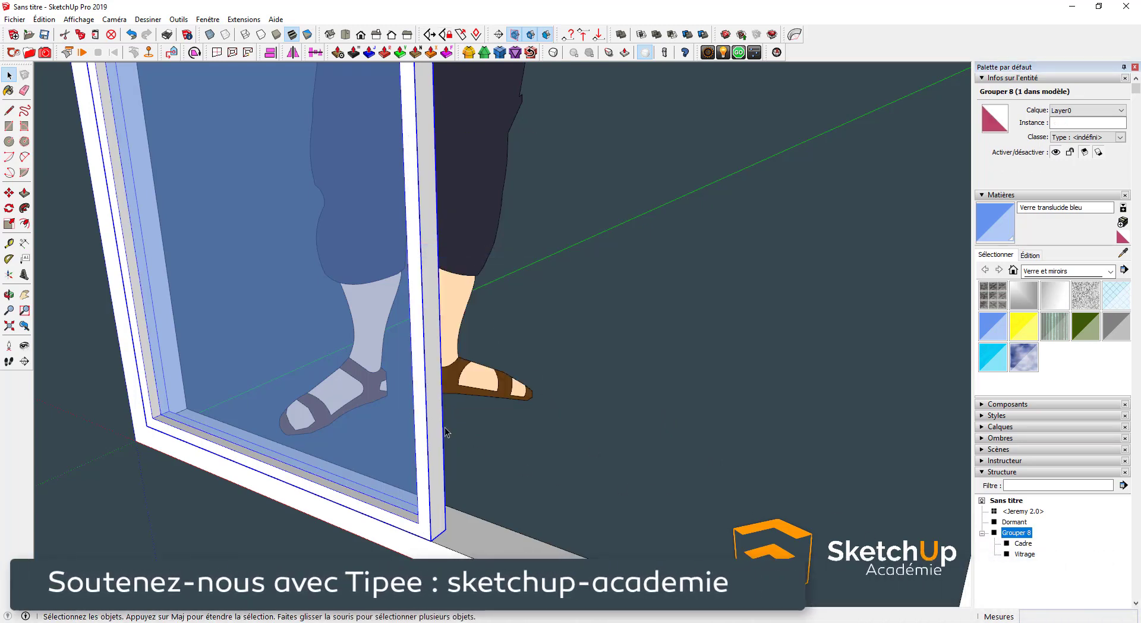
{"action": "left_click", "coordinate": [1062, 123]}
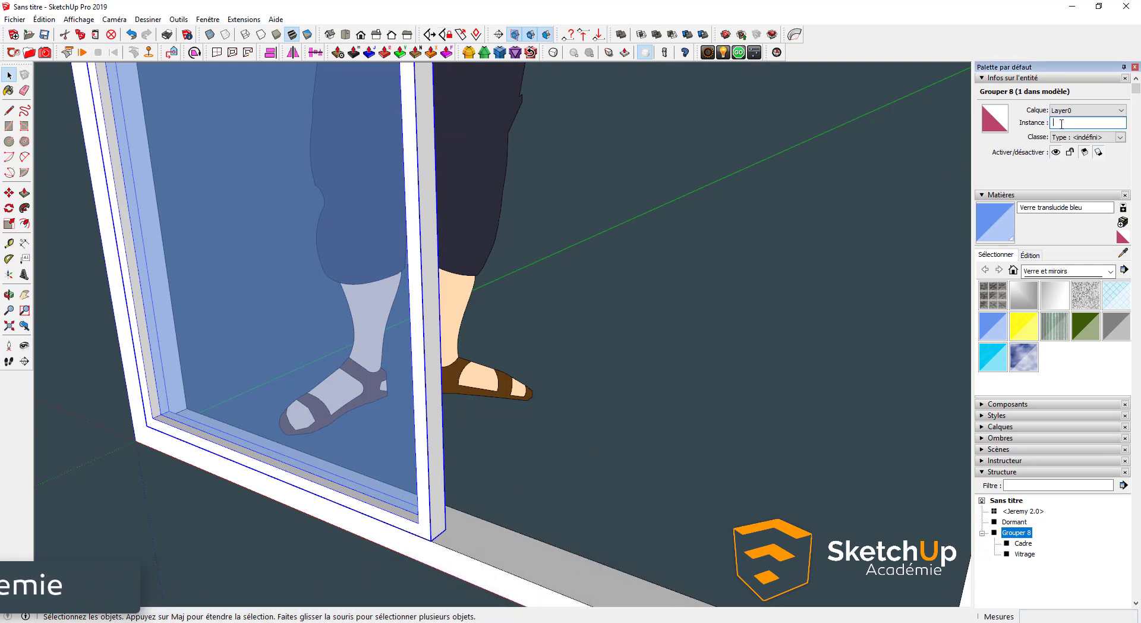
{"action": "key", "text": "Caps_Lock"}
{"action": "type", "text": "C"}
{"action": "key", "text": "Caps_Lock"}
{"action": "type", "text": "oulissn"}
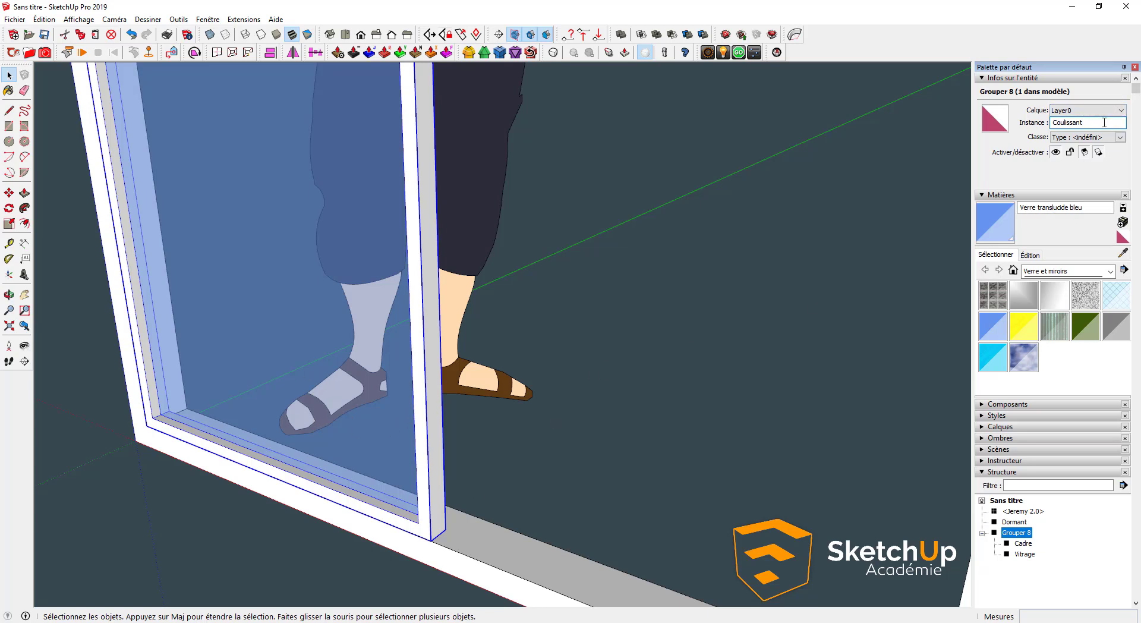
{"action": "key", "text": "Caps_Lock"}
{"action": "type", "text": "G"}
{"action": "key", "text": "Caps_Lock"}
{"action": "type", "text": "auch"}
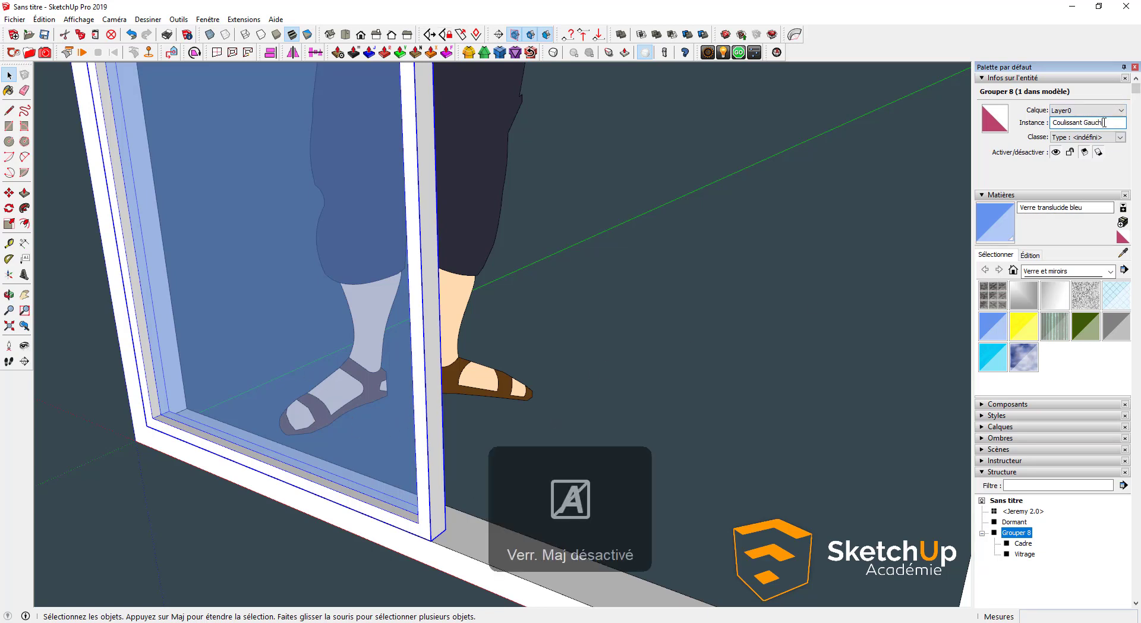
{"action": "type", "text": "e"}
{"action": "key", "text": "Return"}
Copy the Coulissant Gauche group into the empty half of the frame, set behind the first sash.
{"action": "middle_click_drag", "start_coordinate": [792, 316], "coordinate": [673, 337]}
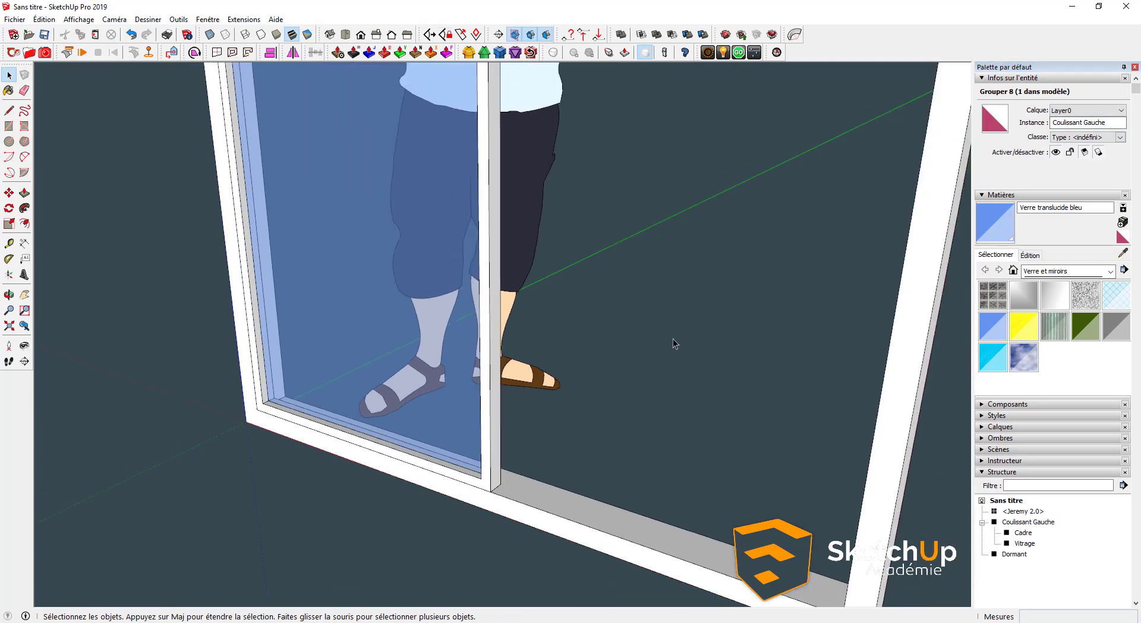
{"action": "left_click", "coordinate": [388, 412]}
{"action": "key", "text": "m"}
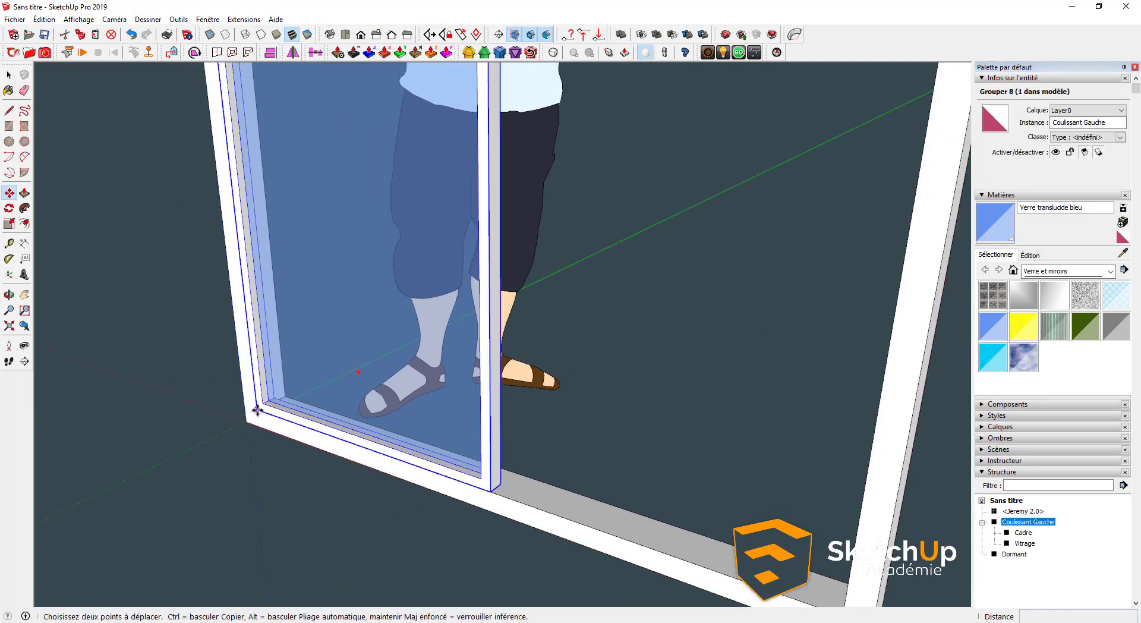
{"action": "key", "text": "ctrl"}
{"action": "left_click", "coordinate": [257, 410]}
{"action": "left_click", "coordinate": [492, 474]}
{"action": "key", "text": "space"}
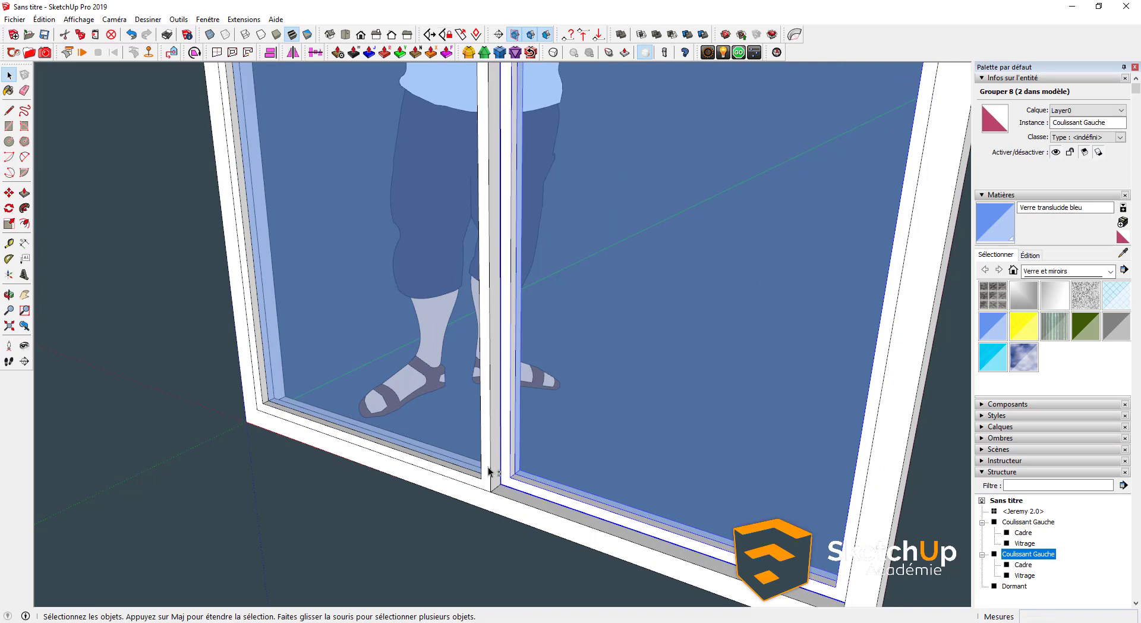
{"action": "left_click", "coordinate": [488, 473], "text": "shift"}
{"action": "scroll", "coordinate": [489, 474], "scroll_direction": "up", "scroll_amount": 2}
{"action": "key", "text": "m"}
{"action": "left_click", "coordinate": [338, 545]}
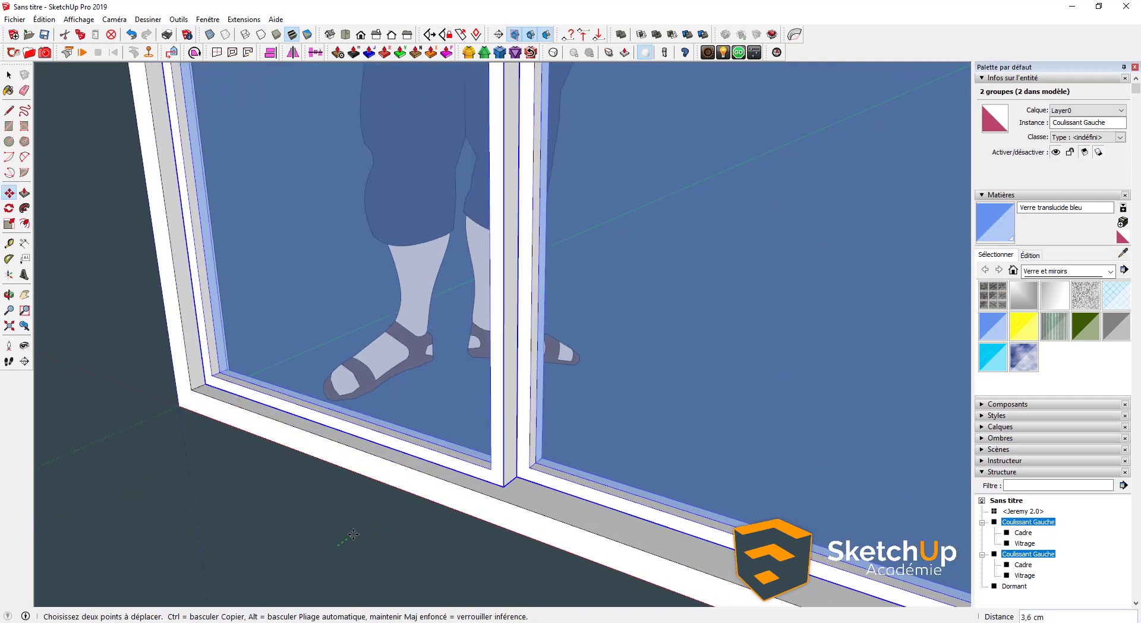
{"action": "key", "text": "Escape"}
{"action": "key", "text": "space"}
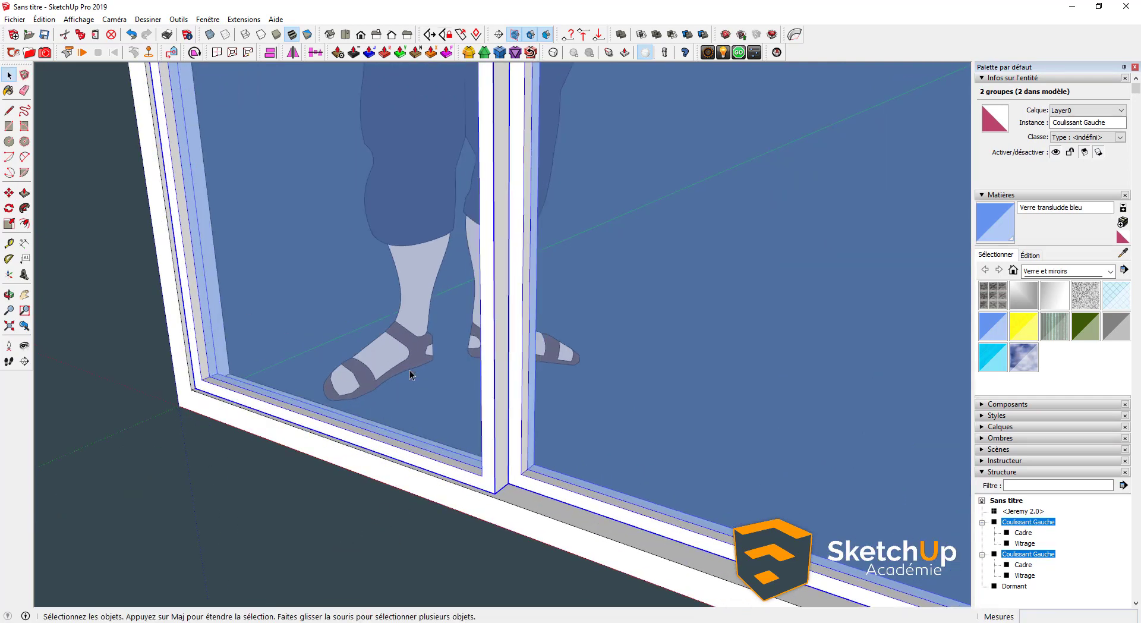
Change the copied sash group's instance name to Coulissant Droit.
{"action": "left_click", "coordinate": [572, 416]}
{"action": "double_click", "coordinate": [1100, 123]}
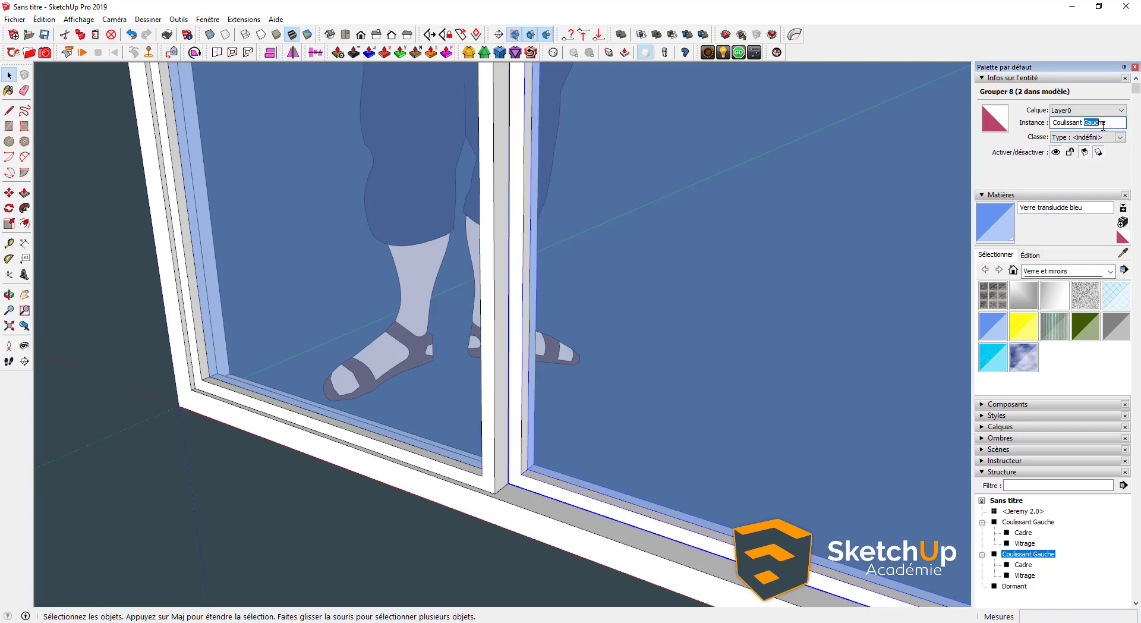
{"action": "key", "text": "Caps_Lock"}
{"action": "type", "text": "D"}
{"action": "key", "text": "Caps_Lock"}
{"action": "type", "text": "roi"}
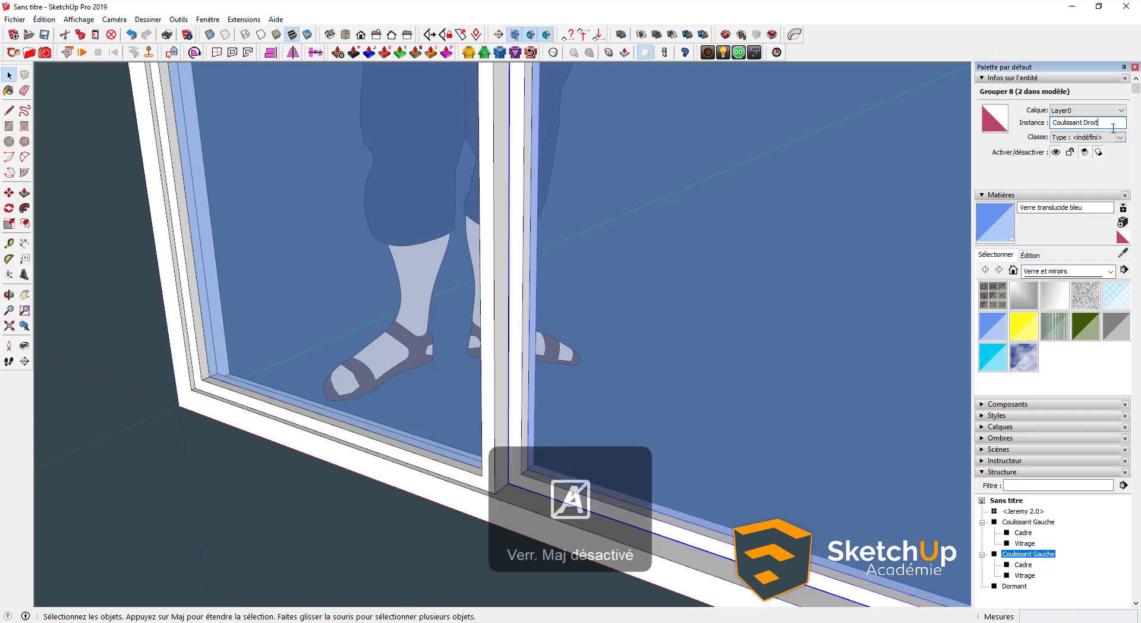
{"action": "type", "text": "t"}
{"action": "left_click", "coordinate": [326, 522]}
Create a component named Baie Vitrée 210x160 from the Dormant, Coulissant Gauche and Coulissant Droit groups.
{"action": "mouse_move", "coordinate": [327, 522]}
{"action": "middle_mouse_down"}
{"action": "mouse_move", "coordinate": [365, 427]}
{"action": "mouse_move", "coordinate": [471, 275]}
{"action": "mouse_move", "coordinate": [420, 337]}
{"action": "mouse_move", "coordinate": [438, 316]}
{"action": "mouse_move", "coordinate": [445, 476]}
{"action": "mouse_move", "coordinate": [537, 387]}
{"action": "middle_mouse_up"}
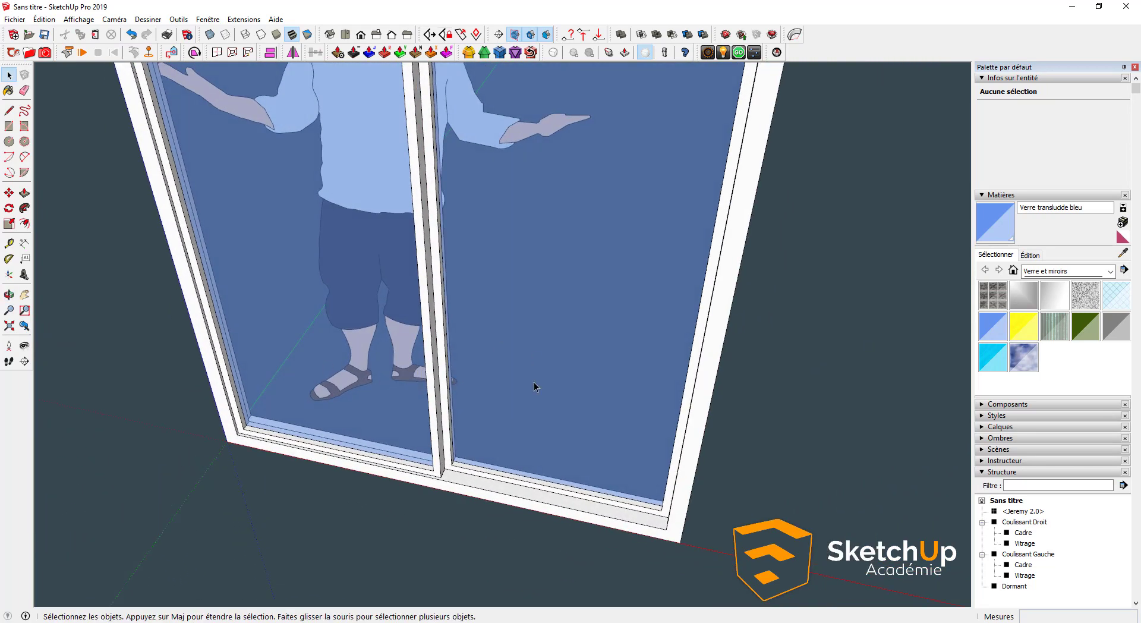
{"action": "left_click", "coordinate": [981, 522]}
{"action": "left_click", "coordinate": [982, 532]}
{"action": "left_click", "coordinate": [1019, 543]}
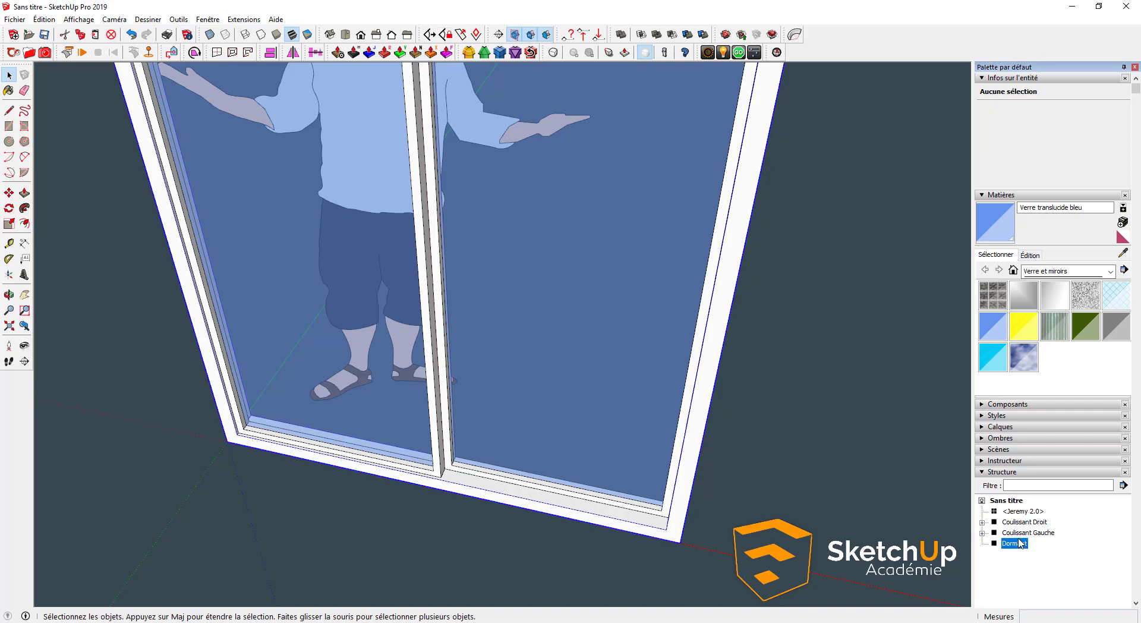
{"action": "left_click", "coordinate": [1019, 533], "text": "shift"}
{"action": "left_click", "coordinate": [1018, 522], "text": "shift"}
{"action": "right_click", "coordinate": [1016, 526]}
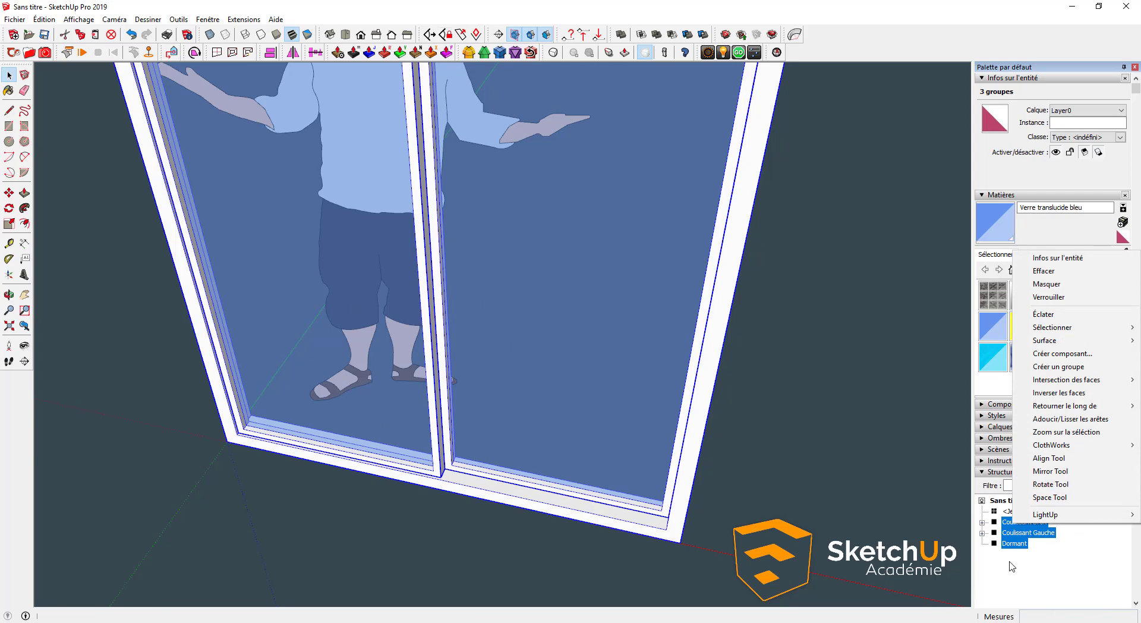
{"action": "left_click", "coordinate": [1062, 354]}
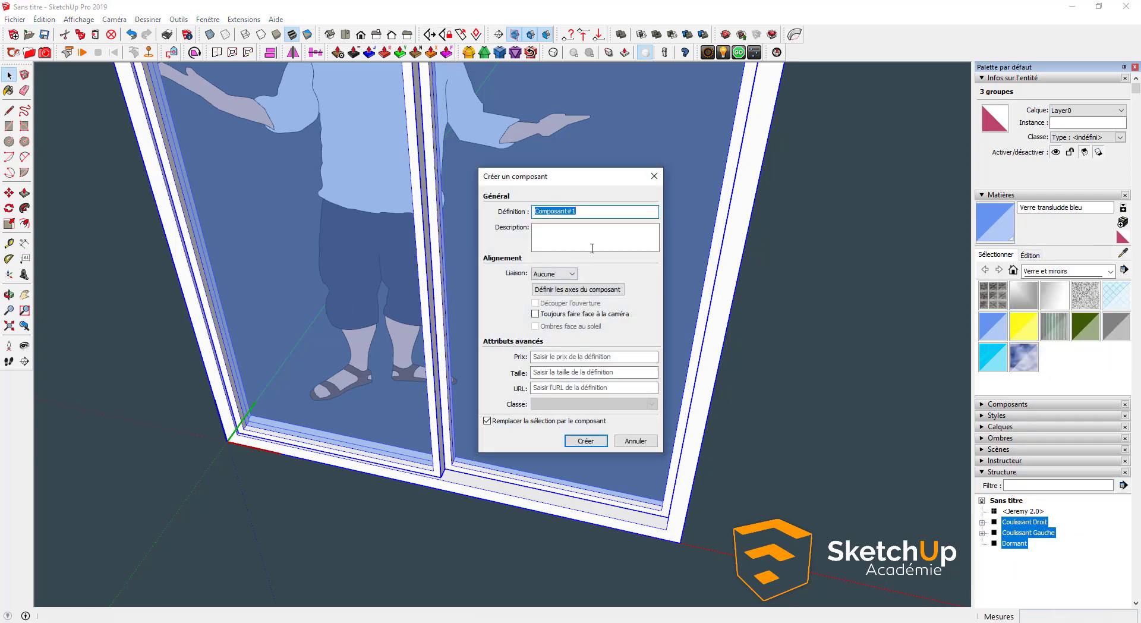
{"action": "key", "text": "Caps_Lock"}
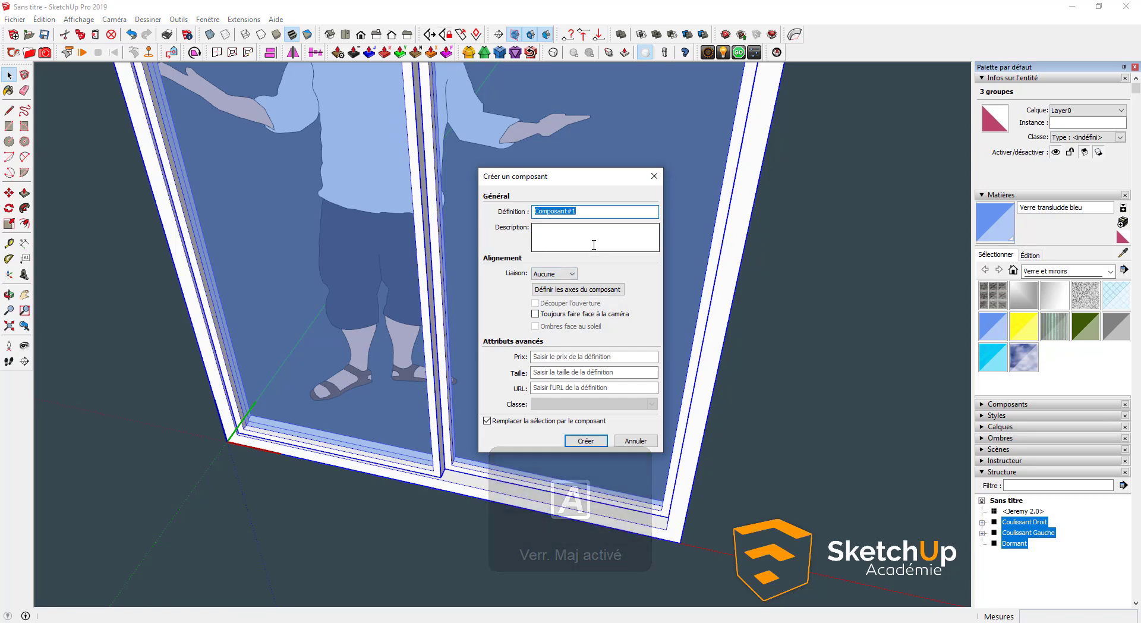
{"action": "type", "text": "B"}
{"action": "key", "text": "Caps_Lock"}
{"action": "type", "text": "aie Vitré"}
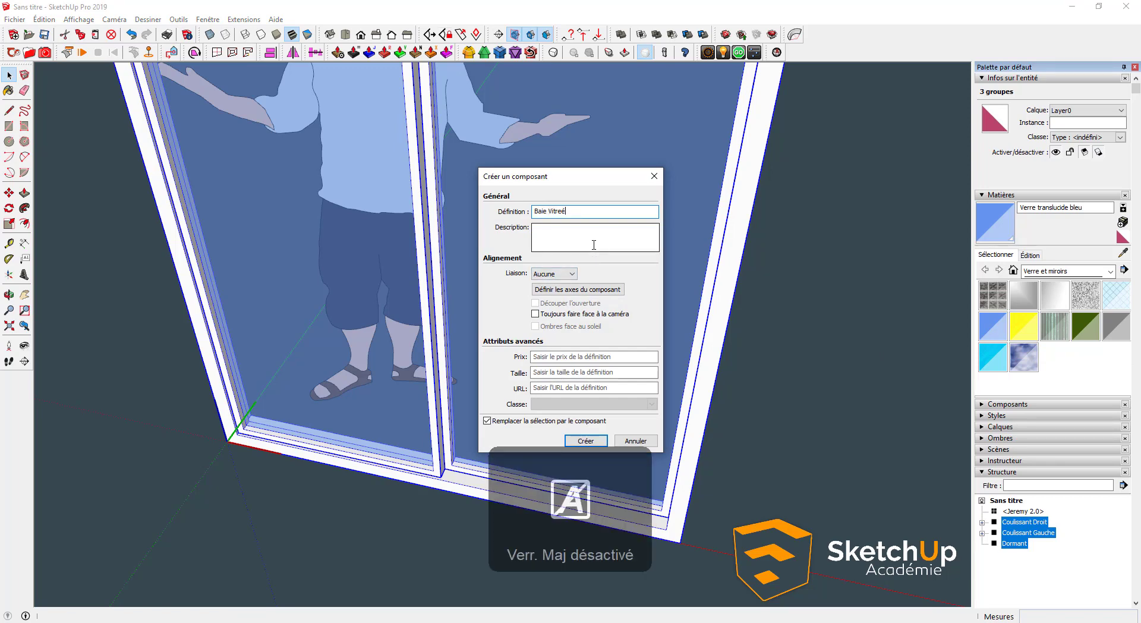
{"action": "type", "text": "e 210x160"}
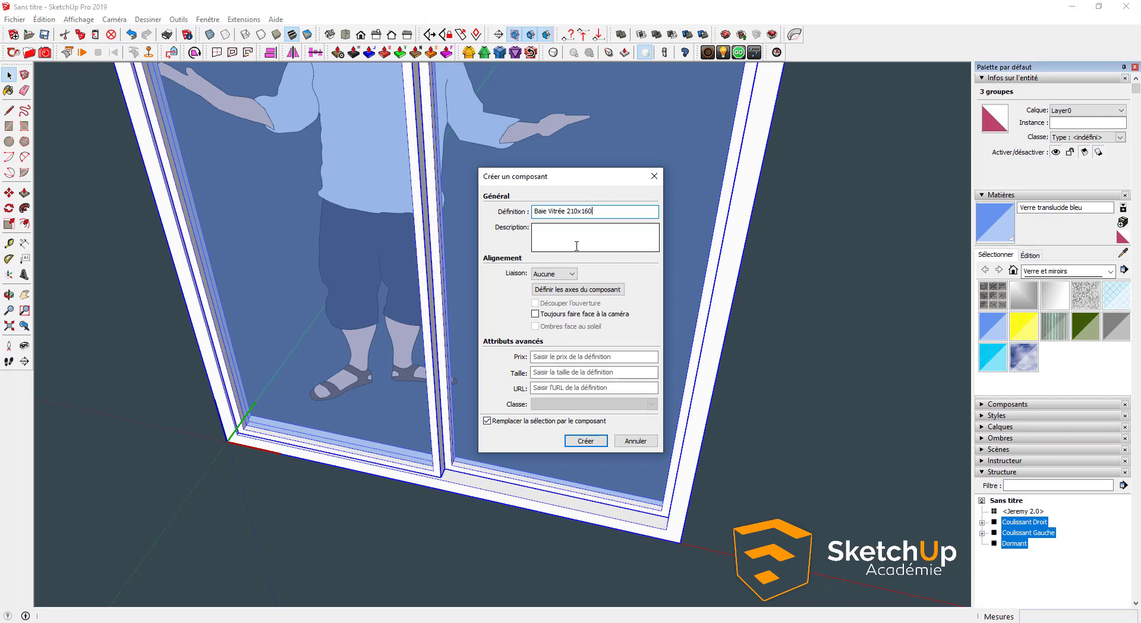
{"action": "left_click", "coordinate": [582, 440]}
Open the Baie Vitrée 210x160 component for editing and inspect its axes at the frame's lower corner.
{"action": "middle_click_drag", "start_coordinate": [576, 431], "coordinate": [415, 402]}
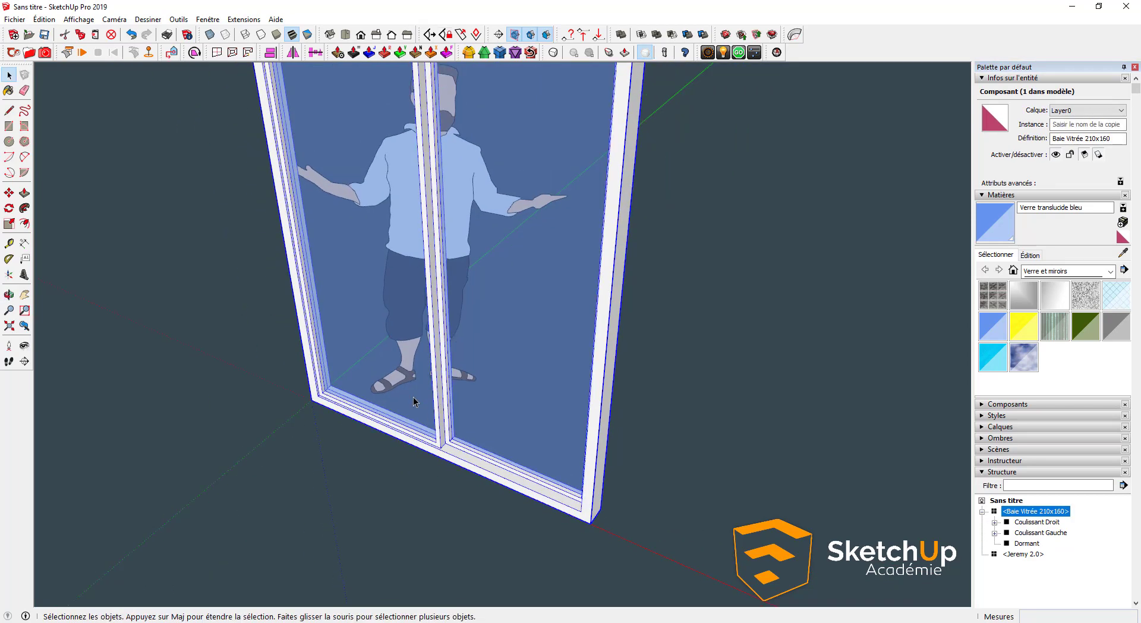
{"action": "scroll", "coordinate": [318, 380], "scroll_direction": "up", "scroll_amount": 2}
{"action": "double_click", "coordinate": [340, 395]}
{"action": "middle_click_drag", "start_coordinate": [252, 447], "coordinate": [608, 408]}
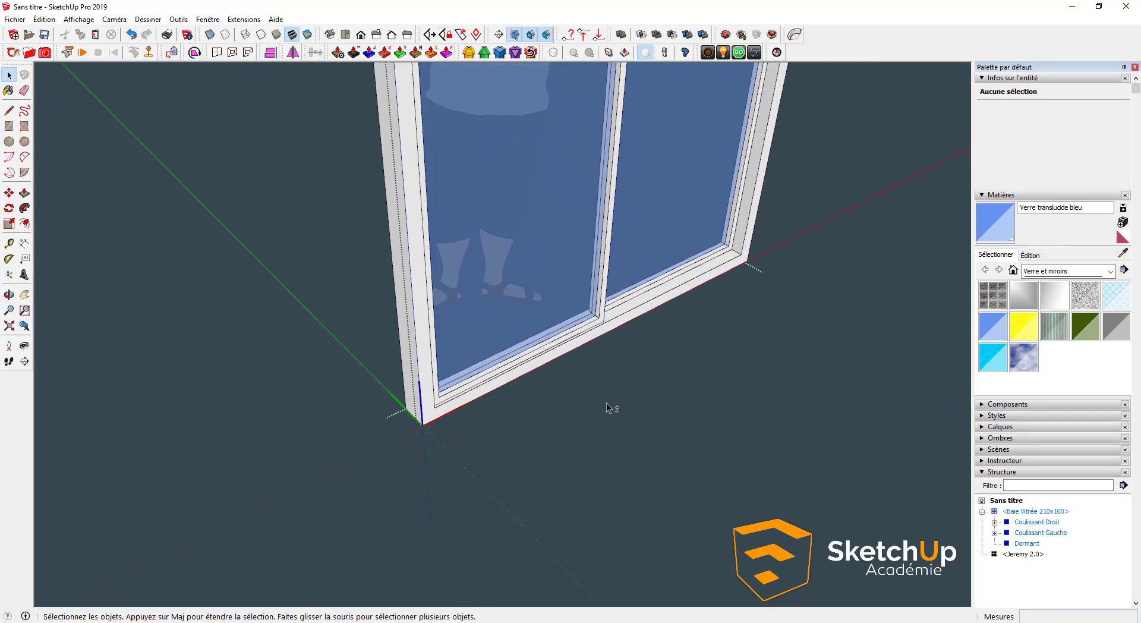
{"action": "scroll", "coordinate": [402, 446], "scroll_direction": "up", "scroll_amount": 1}
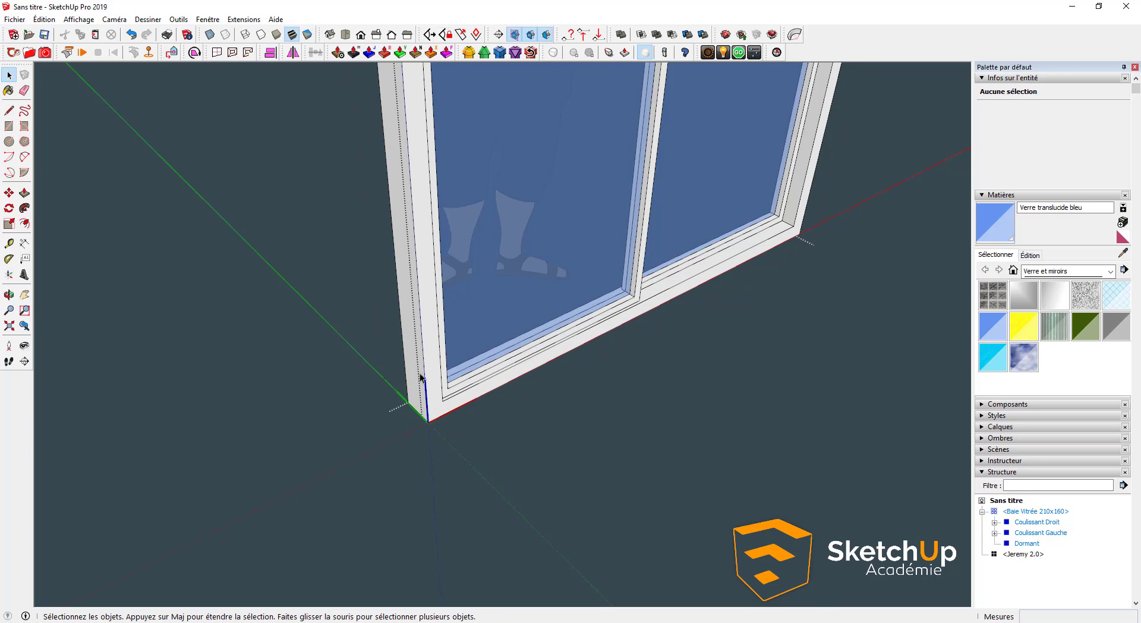
Finish inspecting the axes at the frame's lower corner and exit the Baie Vitrée 210x160 component.
{"action": "middle_click_drag", "start_coordinate": [451, 404], "coordinate": [268, 410]}
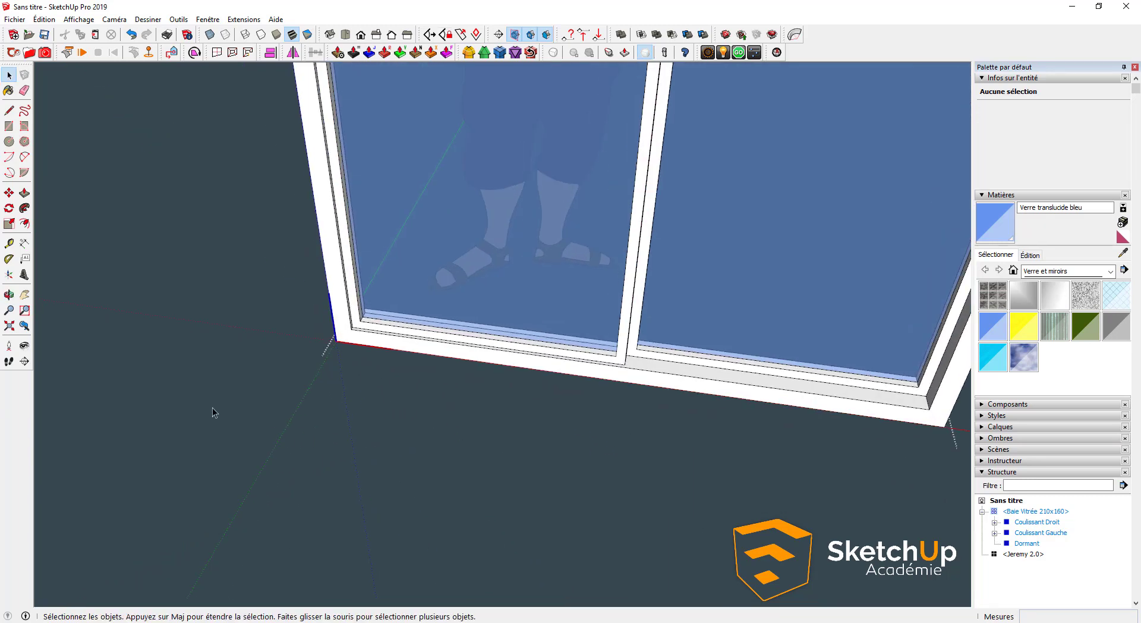
{"action": "left_click", "coordinate": [212, 406]}
{"action": "scroll", "coordinate": [211, 406], "scroll_direction": "down", "scroll_amount": 2}
{"action": "middle_click_drag", "start_coordinate": [517, 362], "coordinate": [418, 457]}
{"action": "scroll", "coordinate": [405, 449], "scroll_direction": "down", "scroll_amount": 3}
{"action": "scroll", "coordinate": [489, 447], "scroll_direction": "down", "scroll_amount": 1}
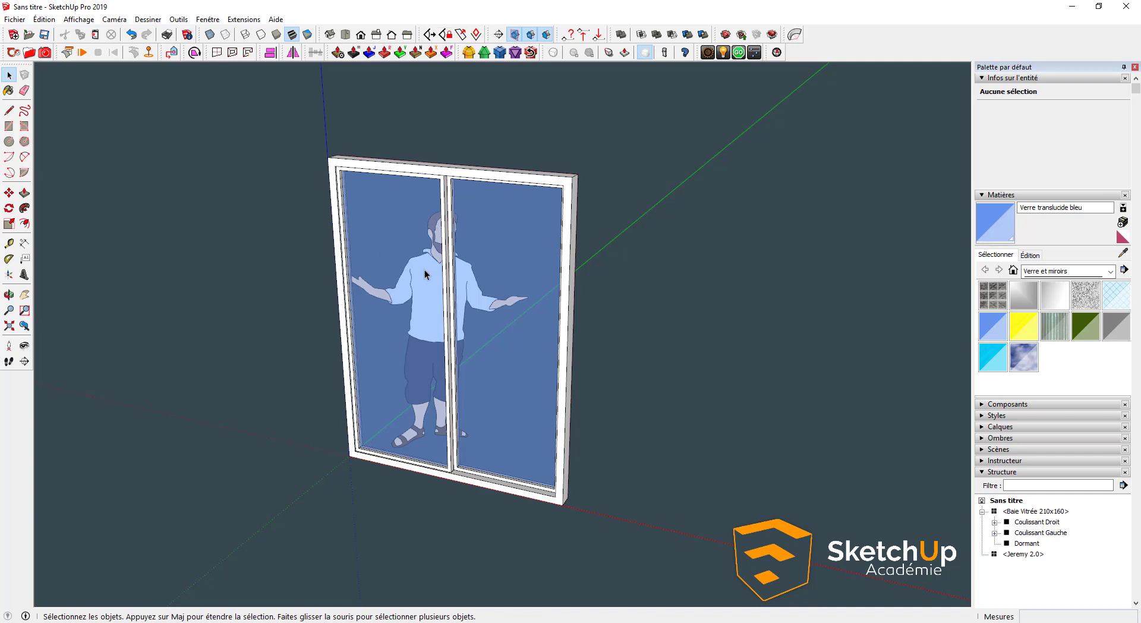
{"action": "right_click", "coordinate": [395, 215]}
{"action": "mouse_move", "coordinate": [488, 576]}
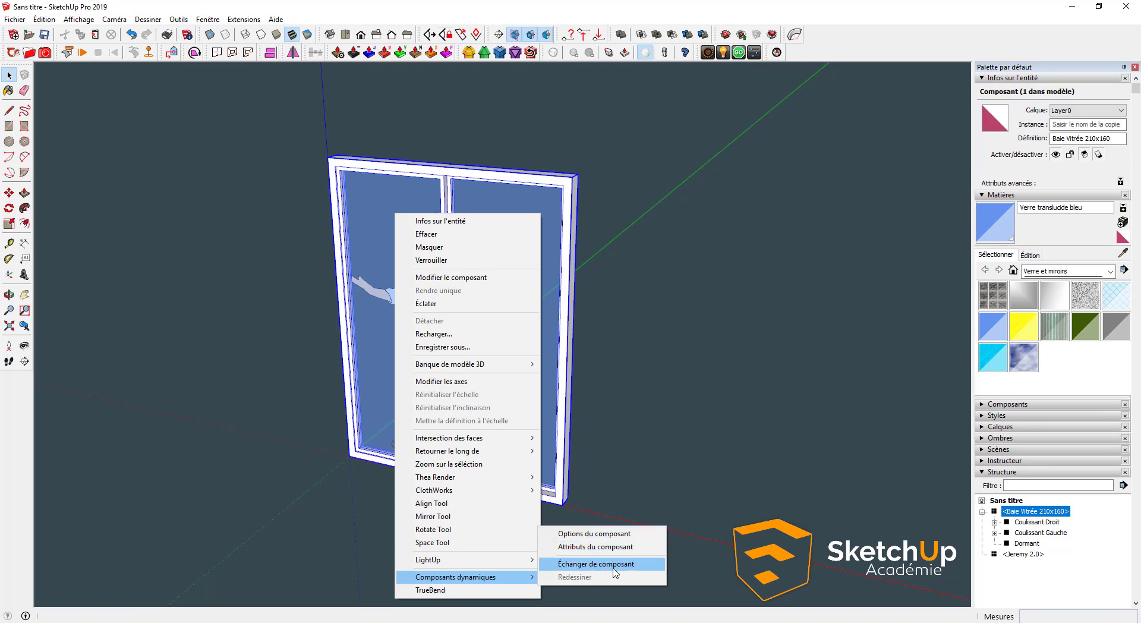
{"action": "left_click", "coordinate": [636, 383]}
{"action": "left_click", "coordinate": [637, 383]}
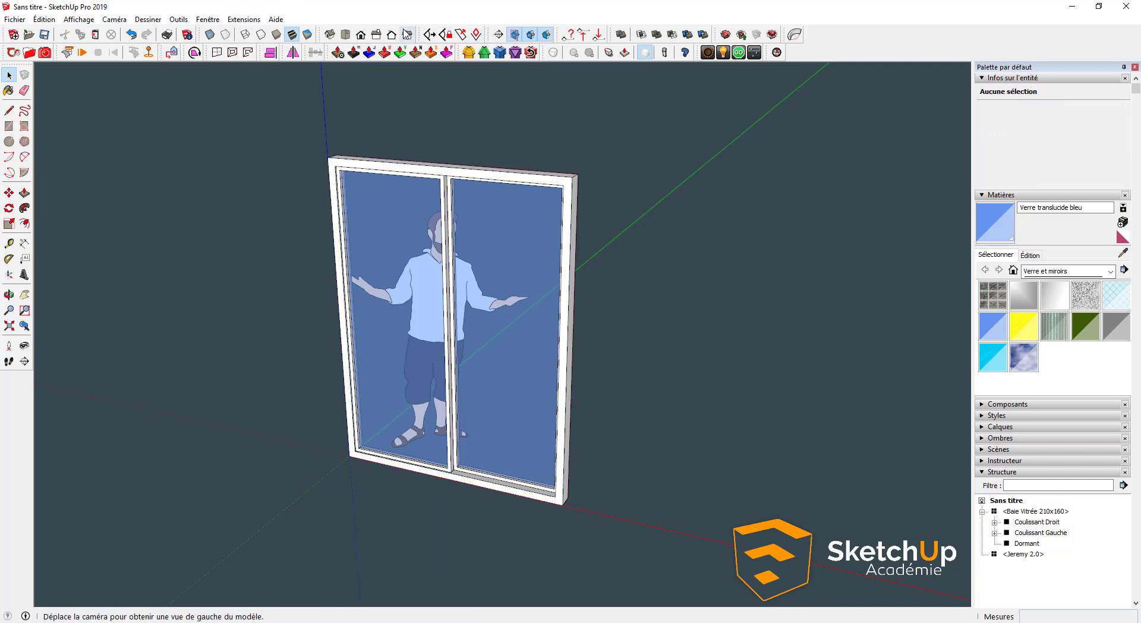
Show the dynamic components toolbar and take a brief look at the component options window.
{"action": "right_click", "coordinate": [384, 35]}
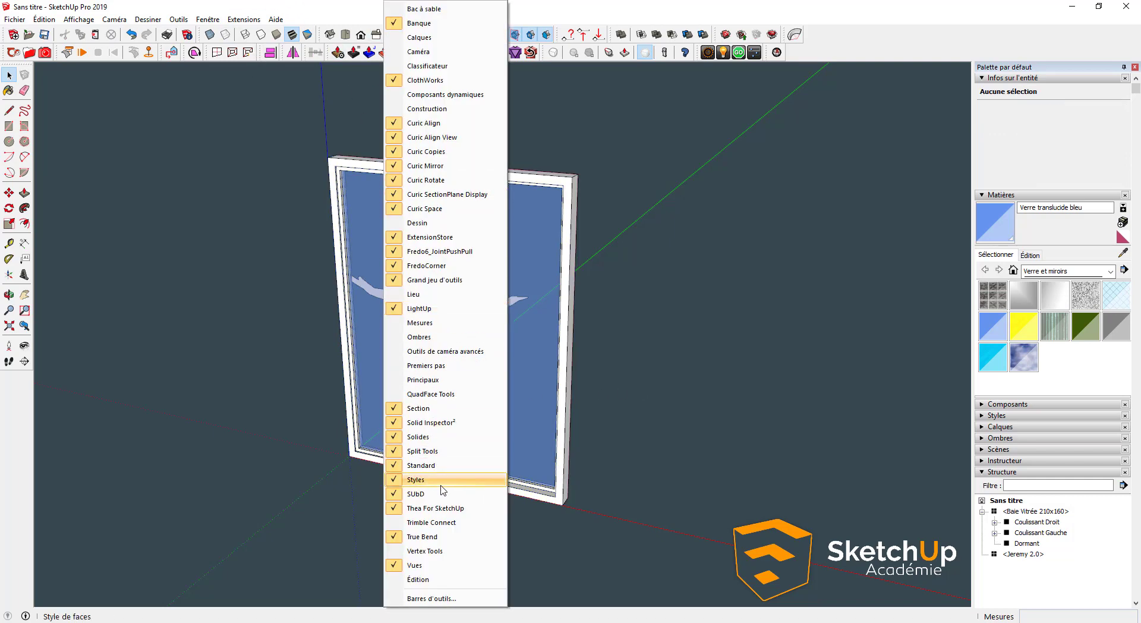
{"action": "left_click", "coordinate": [441, 96]}
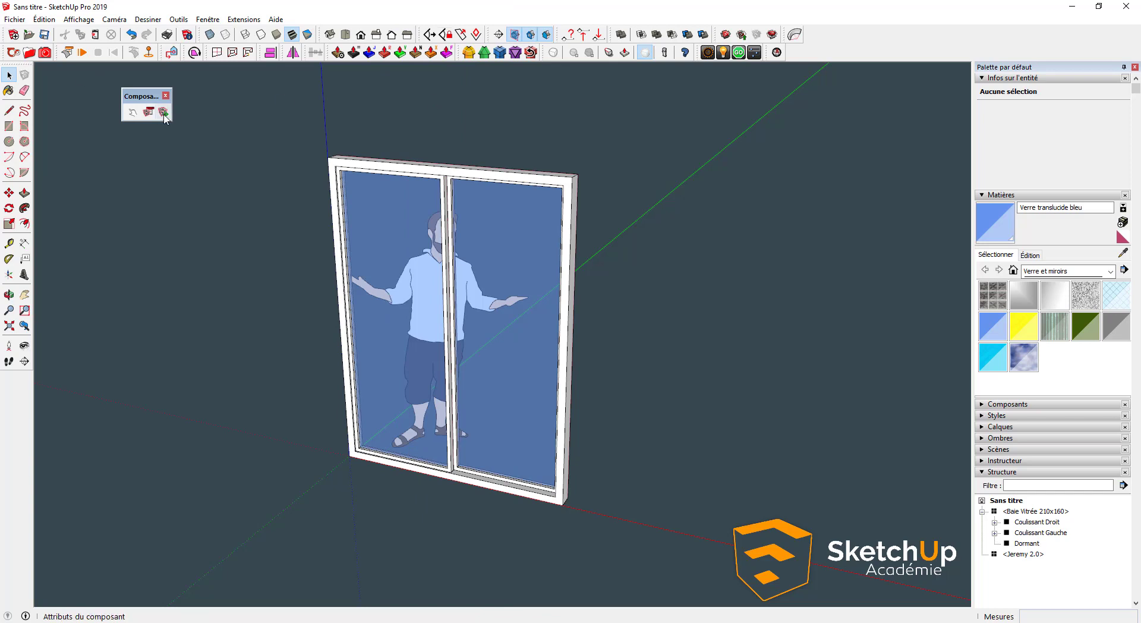
{"action": "left_click_drag", "start_coordinate": [148, 96], "coordinate": [187, 110]}
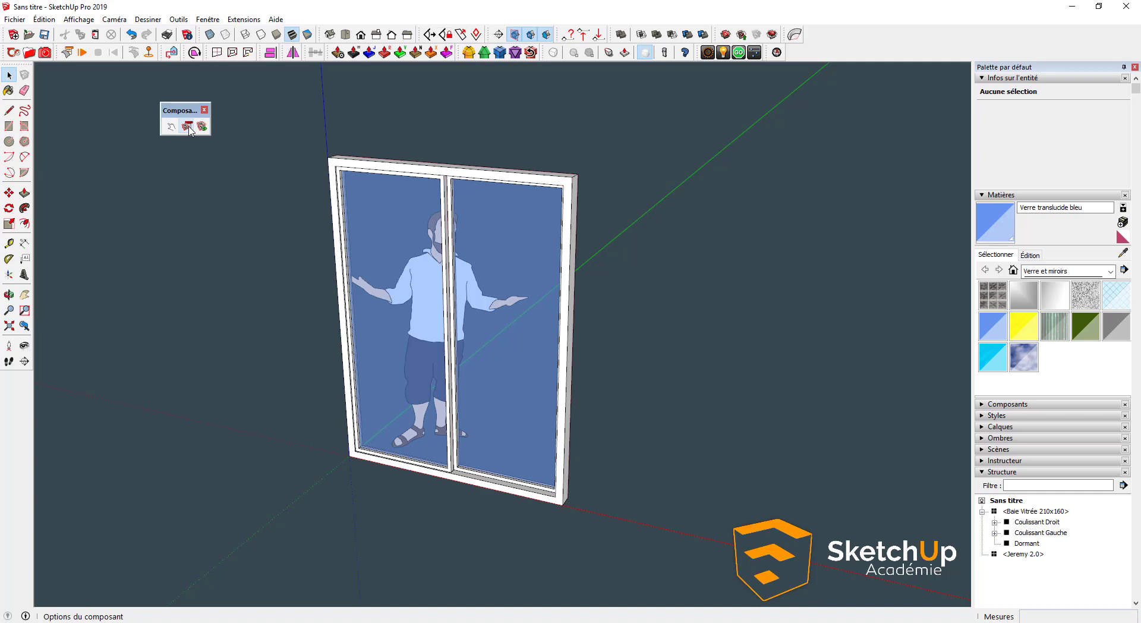
{"action": "left_click", "coordinate": [188, 127]}
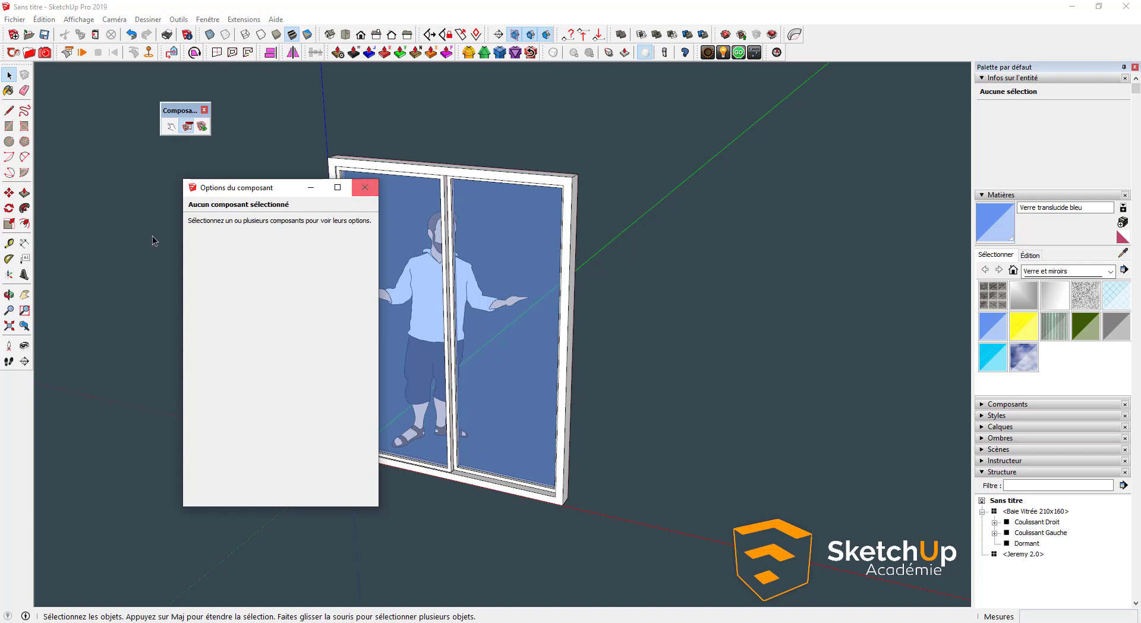
{"action": "left_click", "coordinate": [365, 189]}
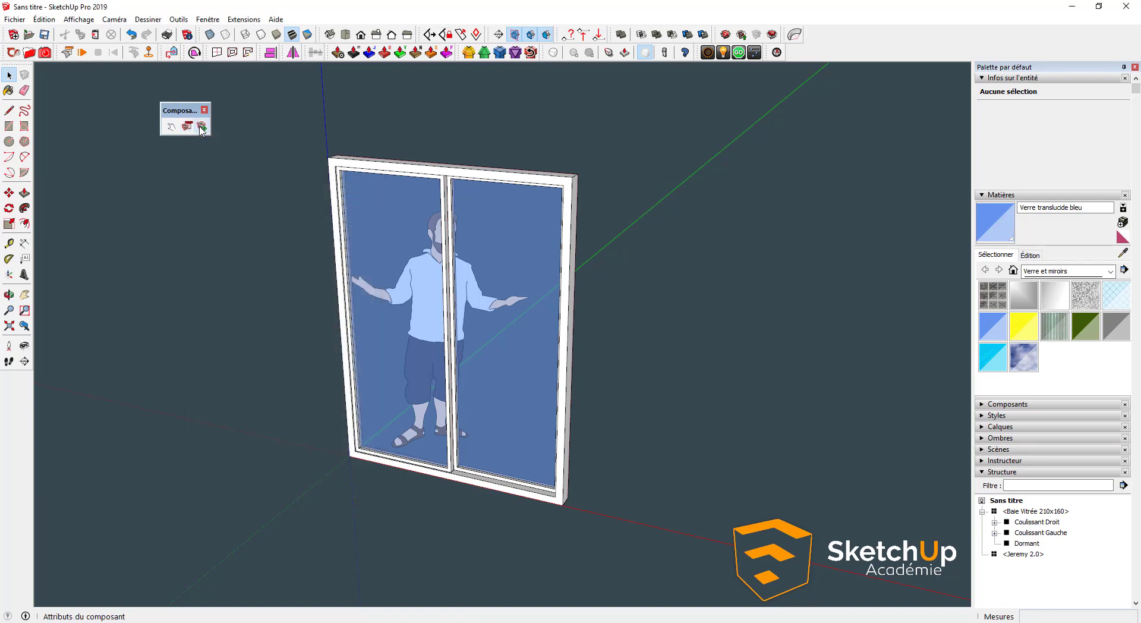
Bring up the component attributes of Baie Vitrée 210x160 and expand the Coulissant Droit group.
{"action": "left_click", "coordinate": [201, 128]}
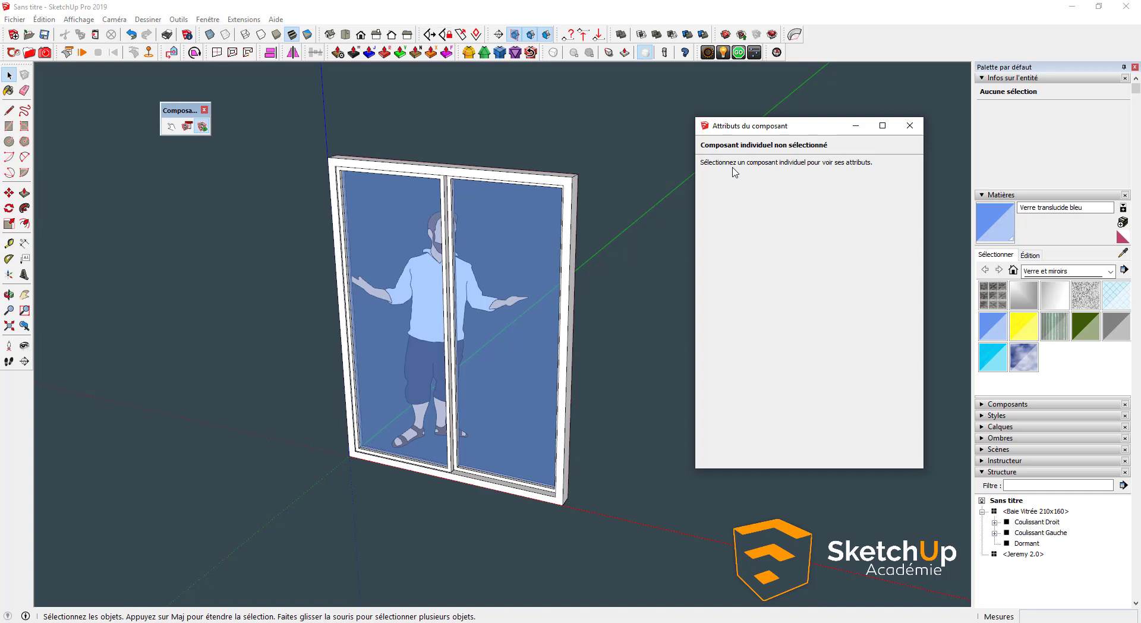
{"action": "left_click", "coordinate": [563, 228]}
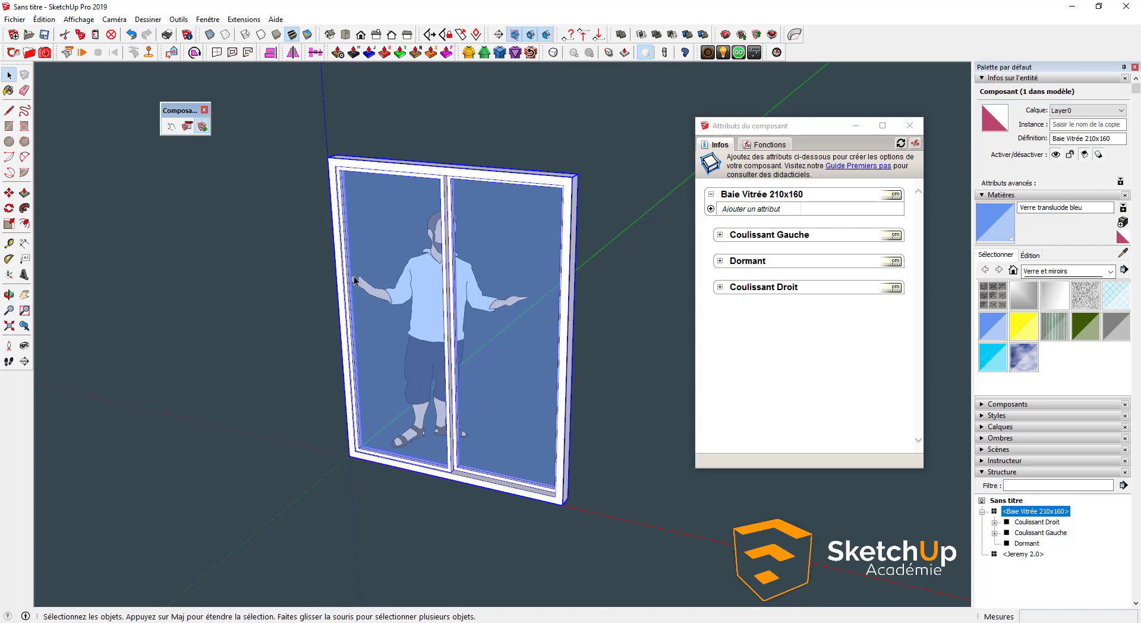
{"action": "left_click", "coordinate": [720, 287]}
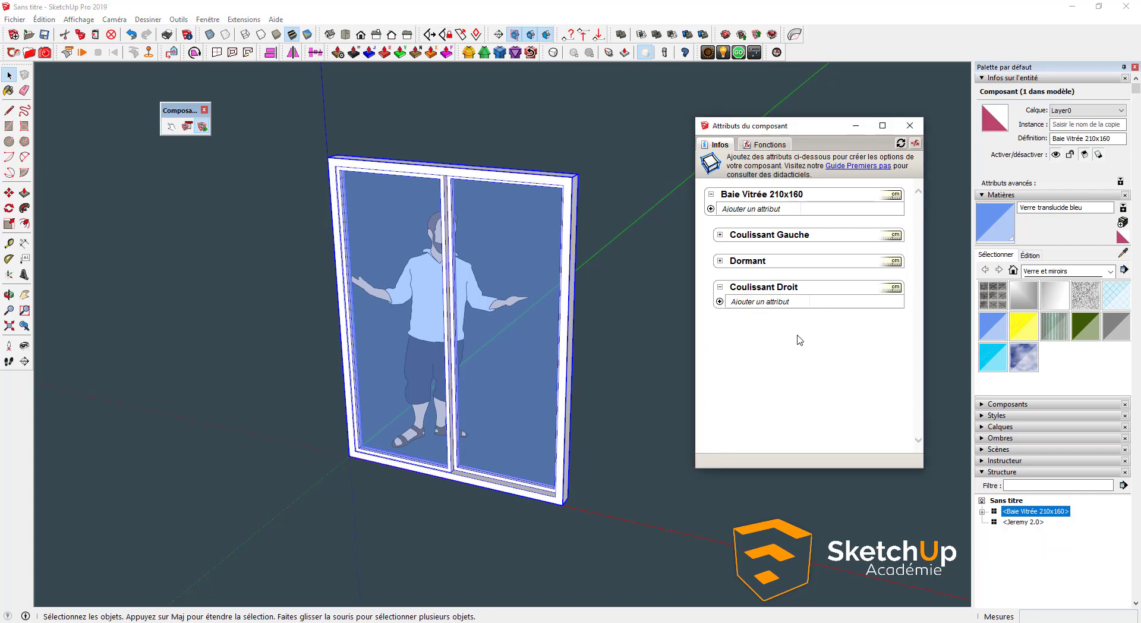
Add the X position attribute to Coulissant Droit and check the parent component's axis origin at the frame's lower corner.
{"action": "left_click", "coordinate": [755, 302]}
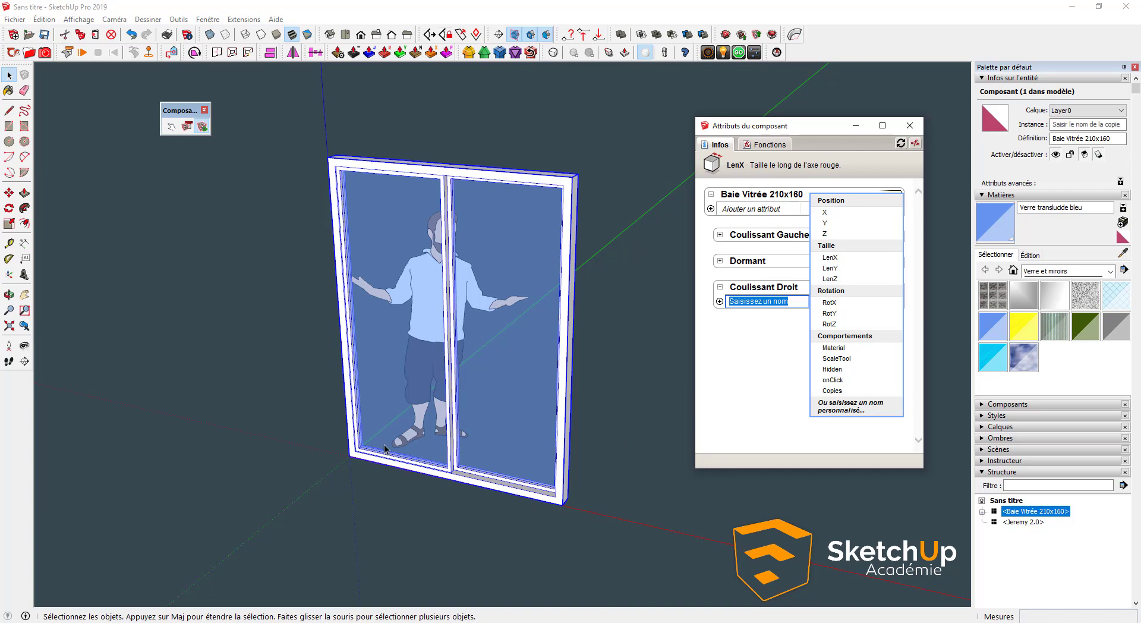
{"action": "left_click", "coordinate": [295, 452]}
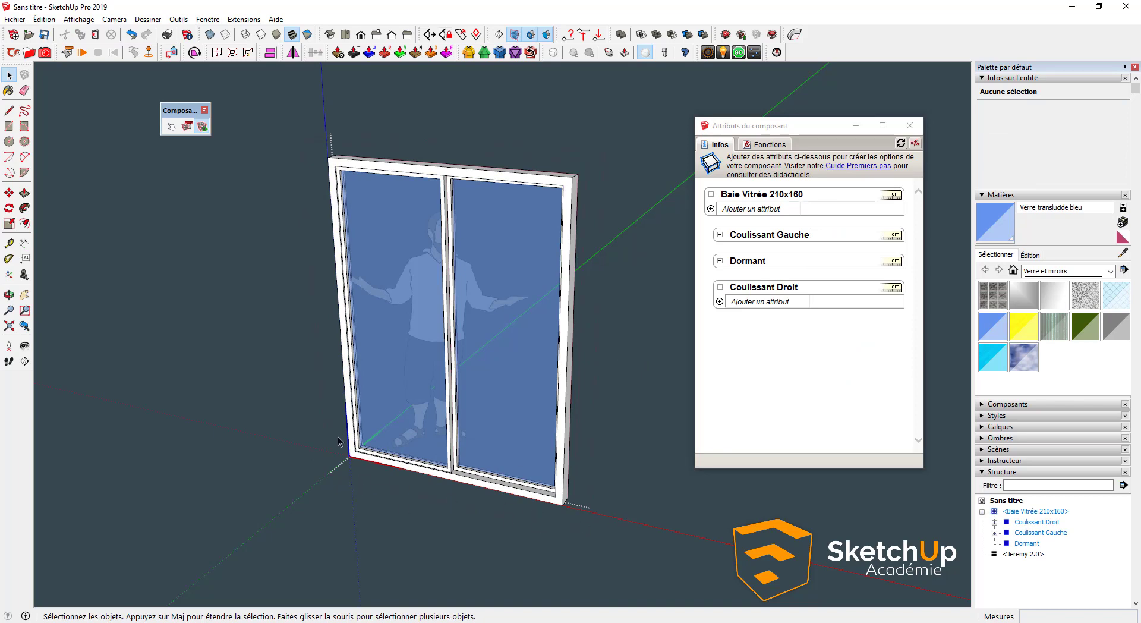
{"action": "left_click", "coordinate": [476, 275]}
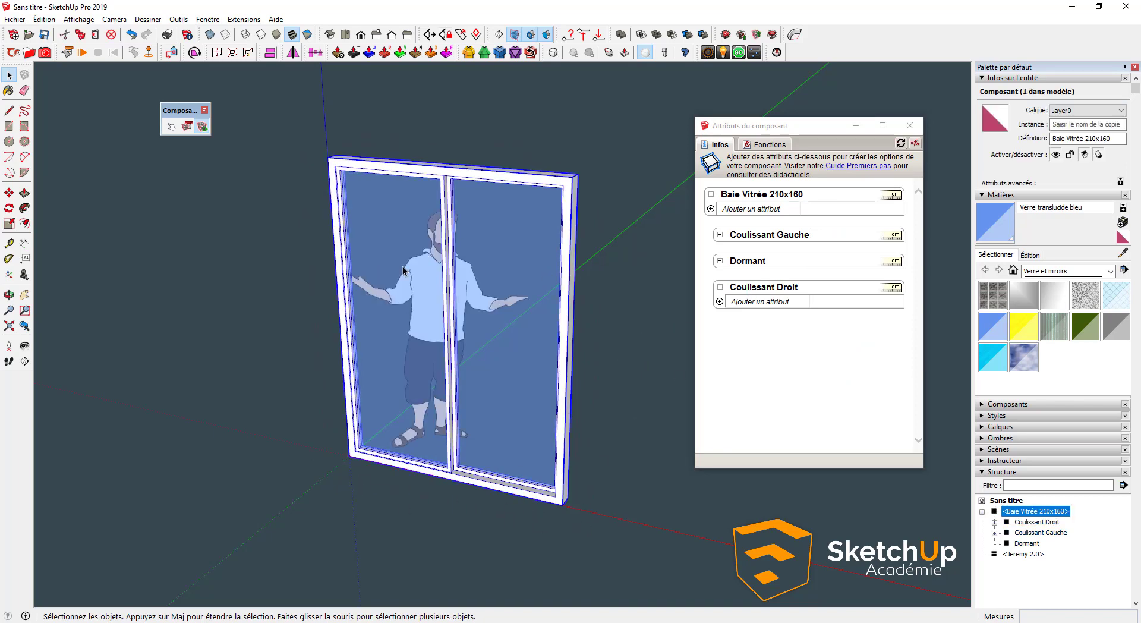
{"action": "left_click", "coordinate": [764, 301]}
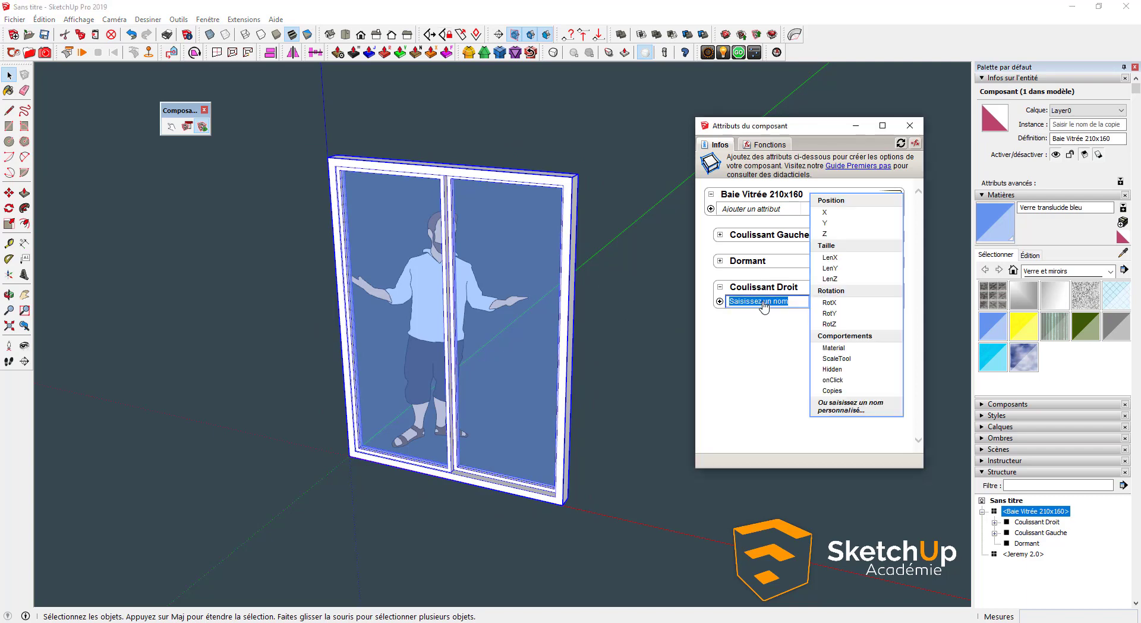
{"action": "left_click", "coordinate": [830, 214]}
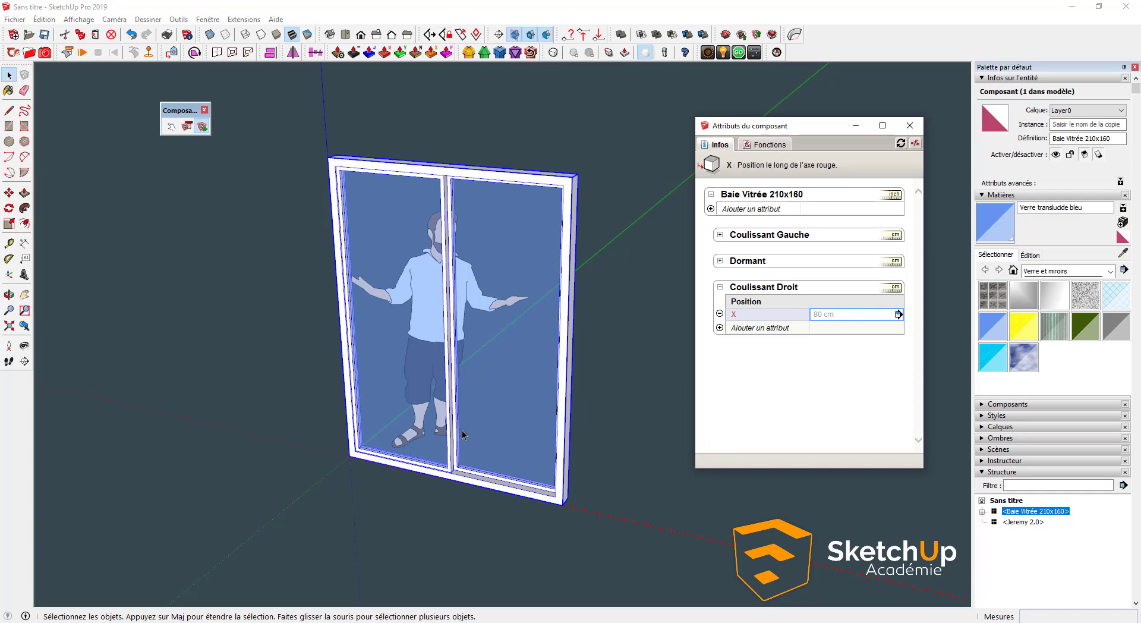
{"action": "double_click", "coordinate": [350, 459]}
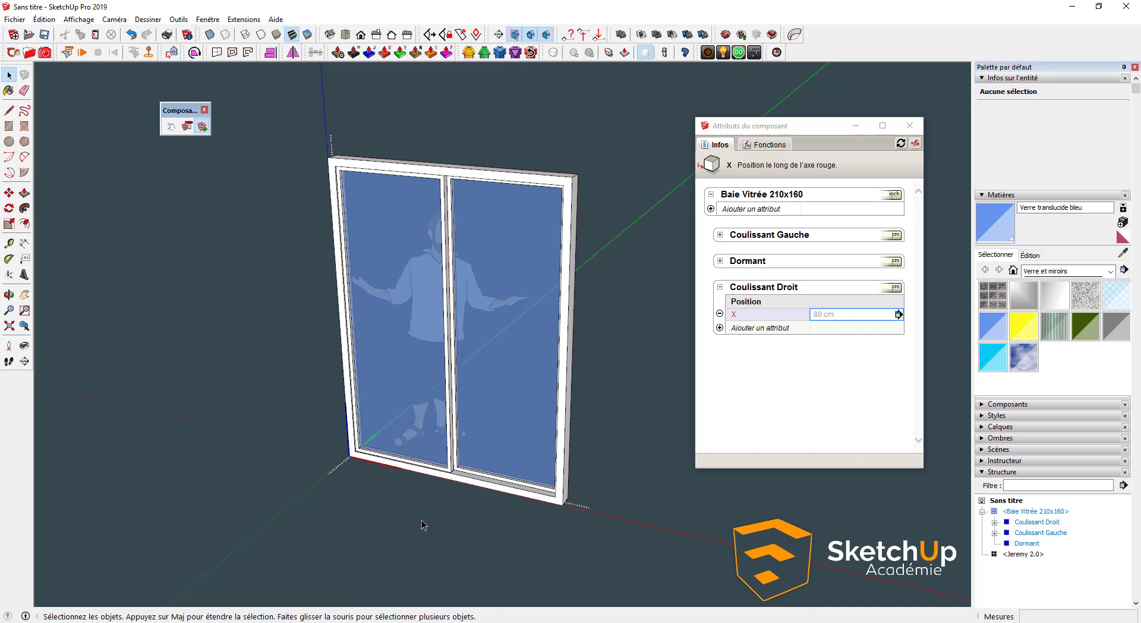
{"action": "left_click", "coordinate": [470, 467]}
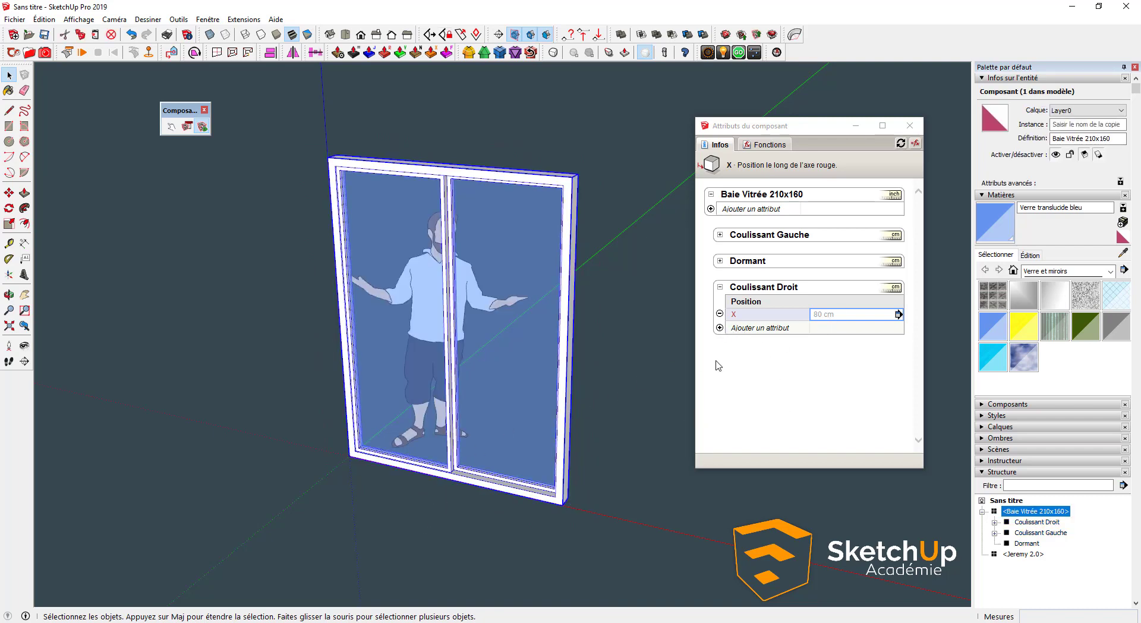
Add the onClick behaviour attribute to Coulissant Droit.
{"action": "left_click", "coordinate": [737, 331]}
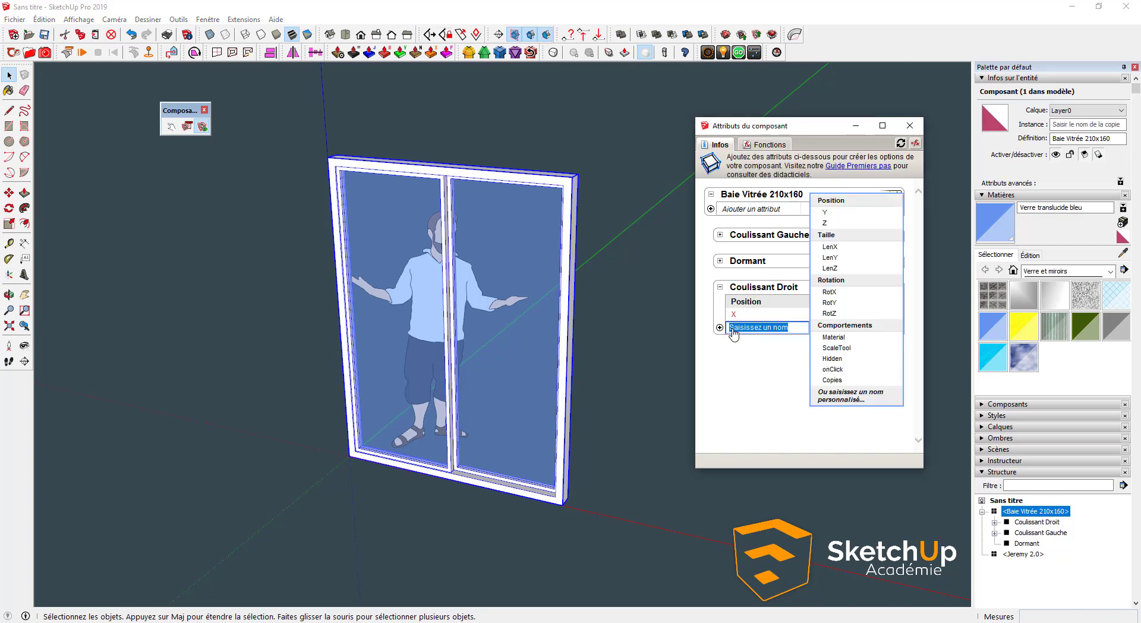
{"action": "left_click", "coordinate": [834, 370]}
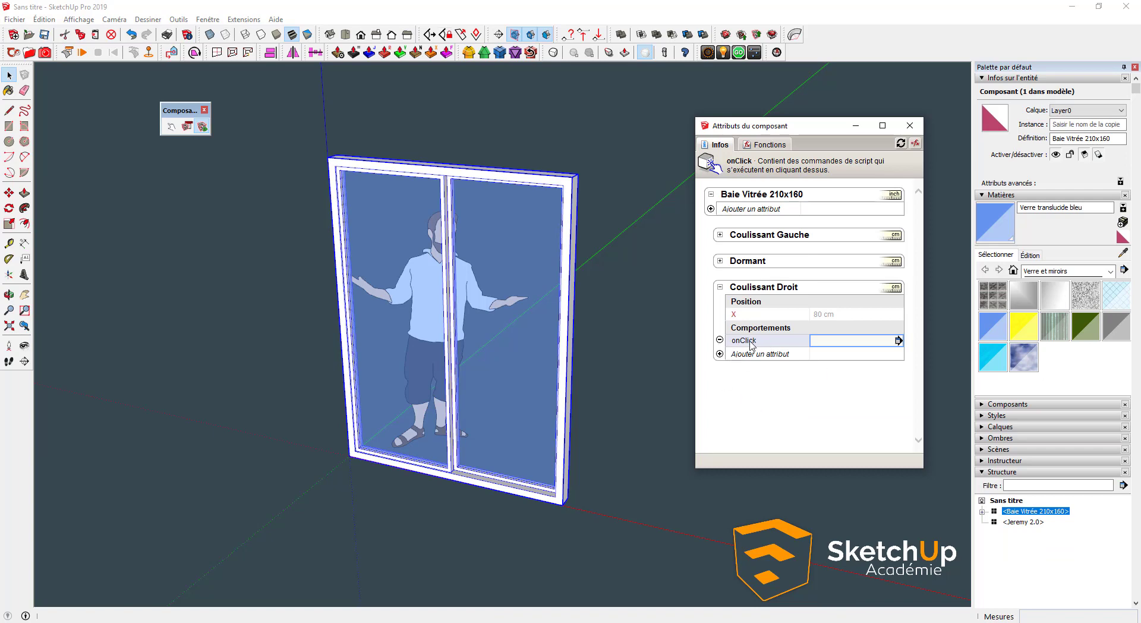
{"action": "left_click", "coordinate": [827, 340]}
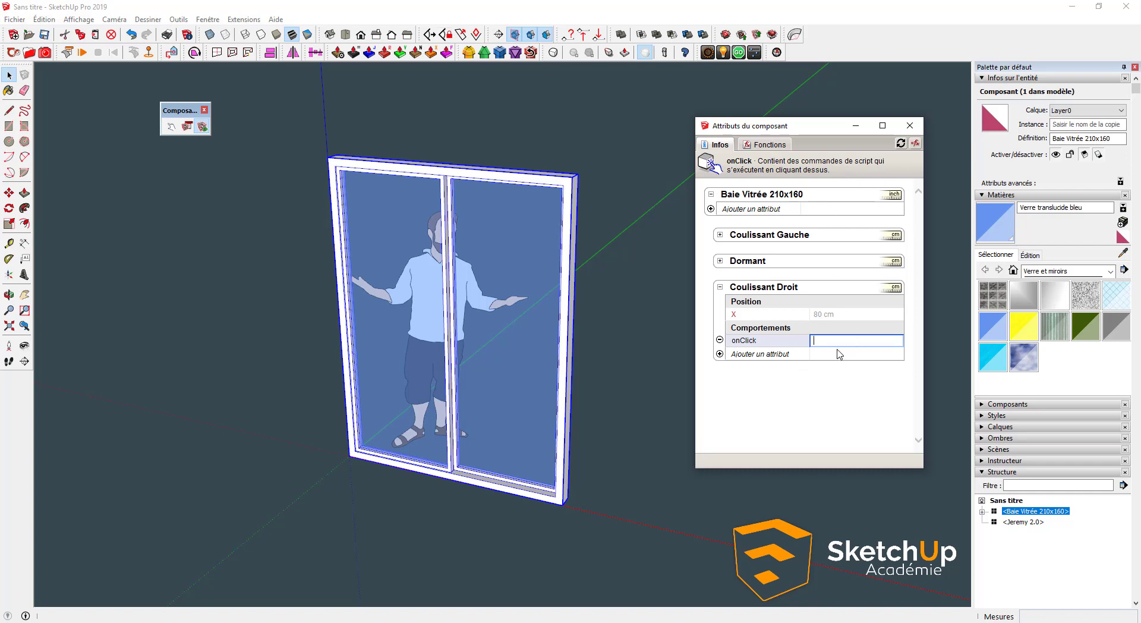
Insert the onClick function ANIMATE ("attribut",état1,état2,...étatN) as the value of Coulissant Droit's onClick attribute.
{"action": "left_click", "coordinate": [757, 147]}
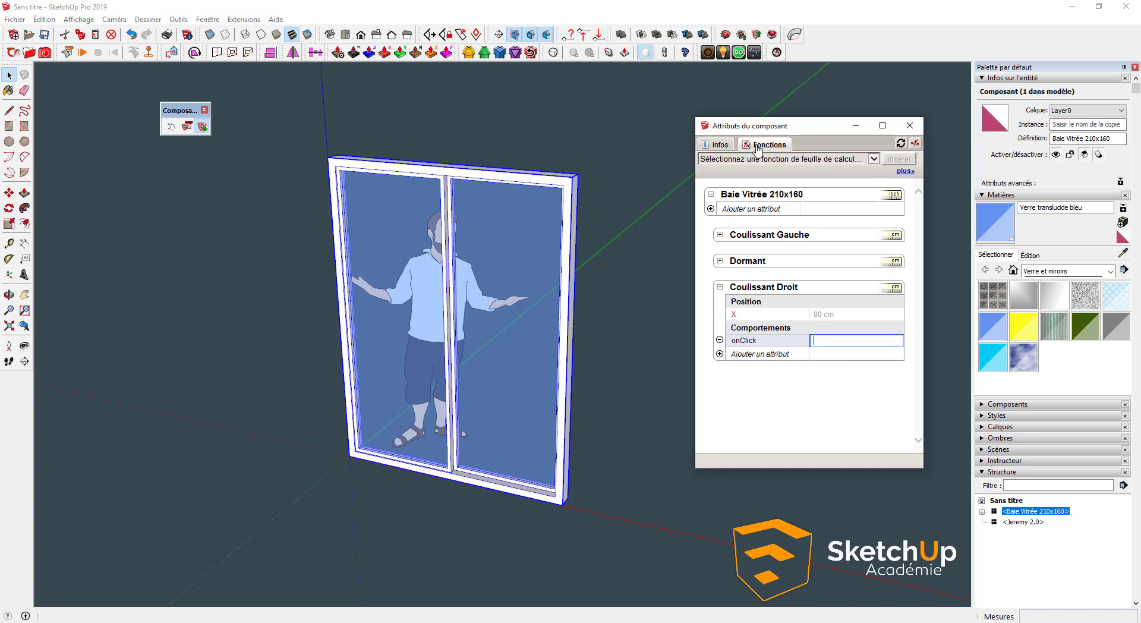
{"action": "left_click", "coordinate": [795, 159]}
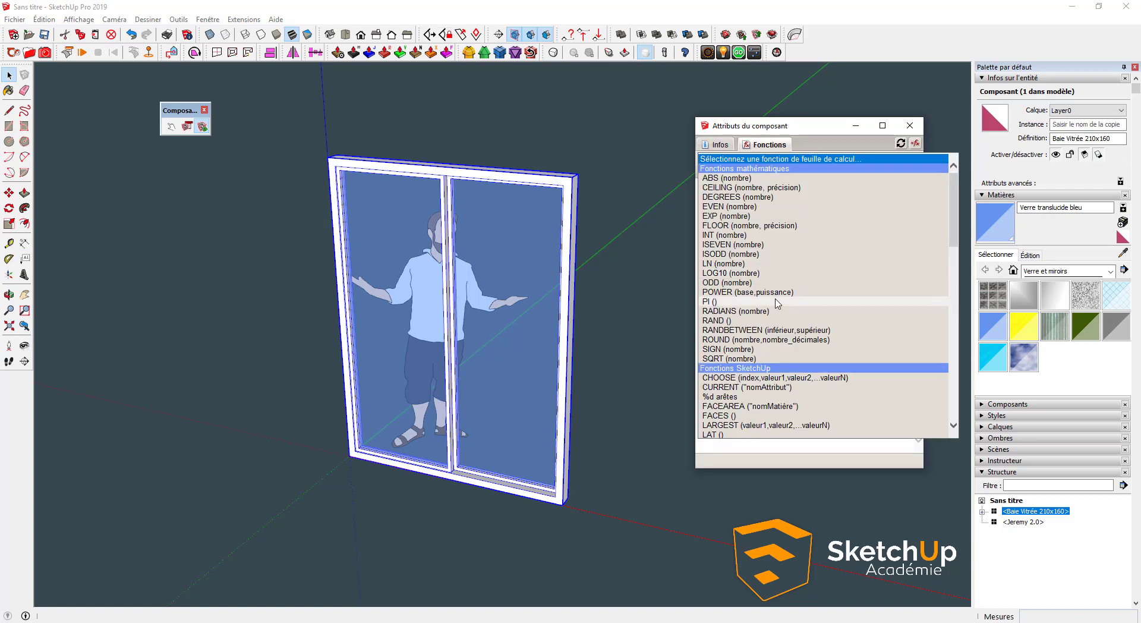
{"action": "scroll", "coordinate": [776, 303], "scroll_direction": "down", "scroll_amount": 9}
{"action": "scroll", "coordinate": [775, 303], "scroll_direction": "down", "scroll_amount": 9}
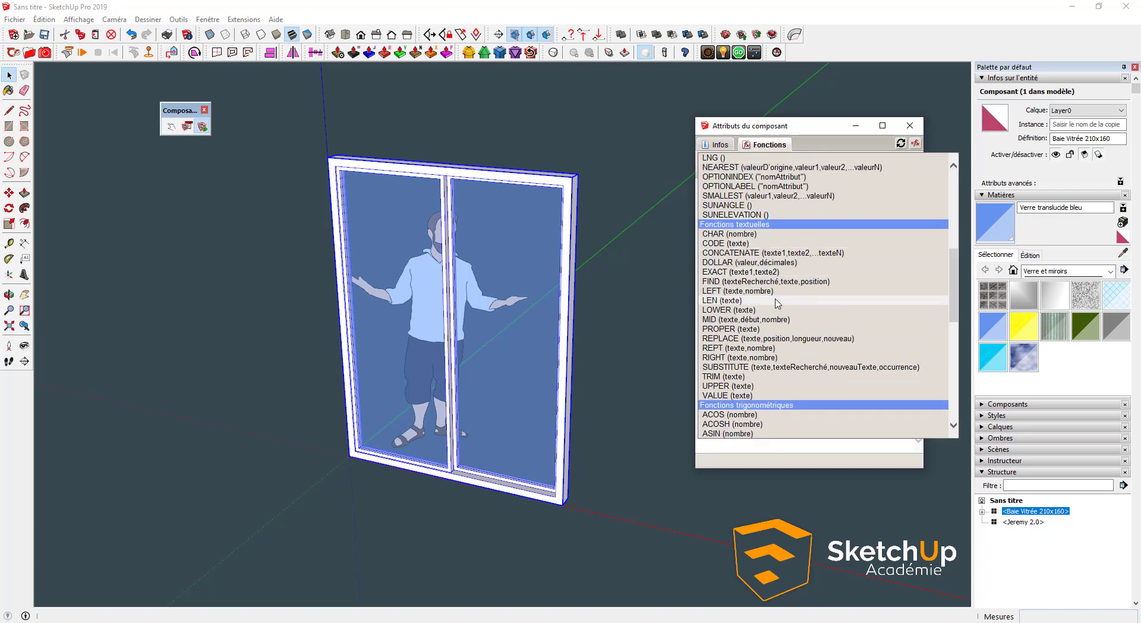
{"action": "scroll", "coordinate": [775, 303], "scroll_direction": "down", "scroll_amount": 3}
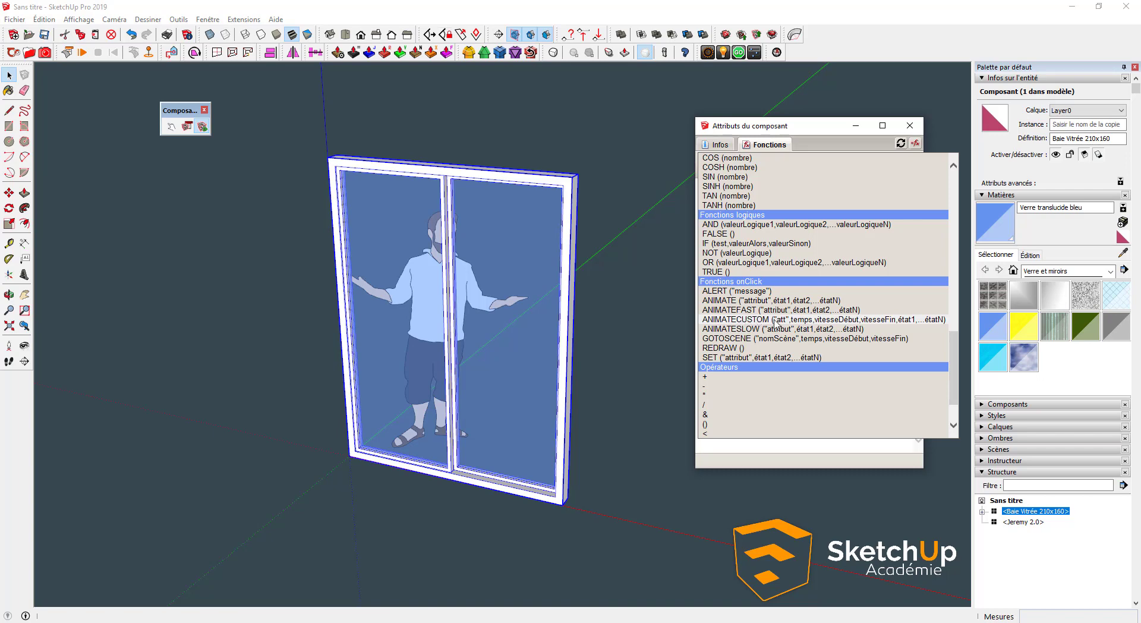
{"action": "left_click", "coordinate": [717, 301]}
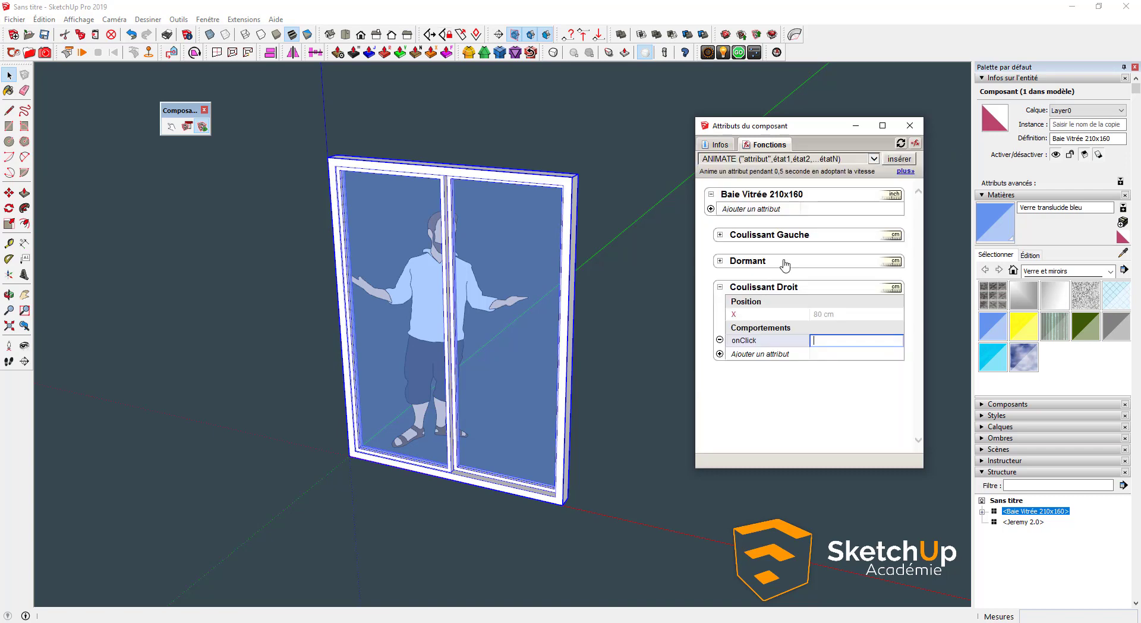
{"action": "left_click", "coordinate": [898, 159]}
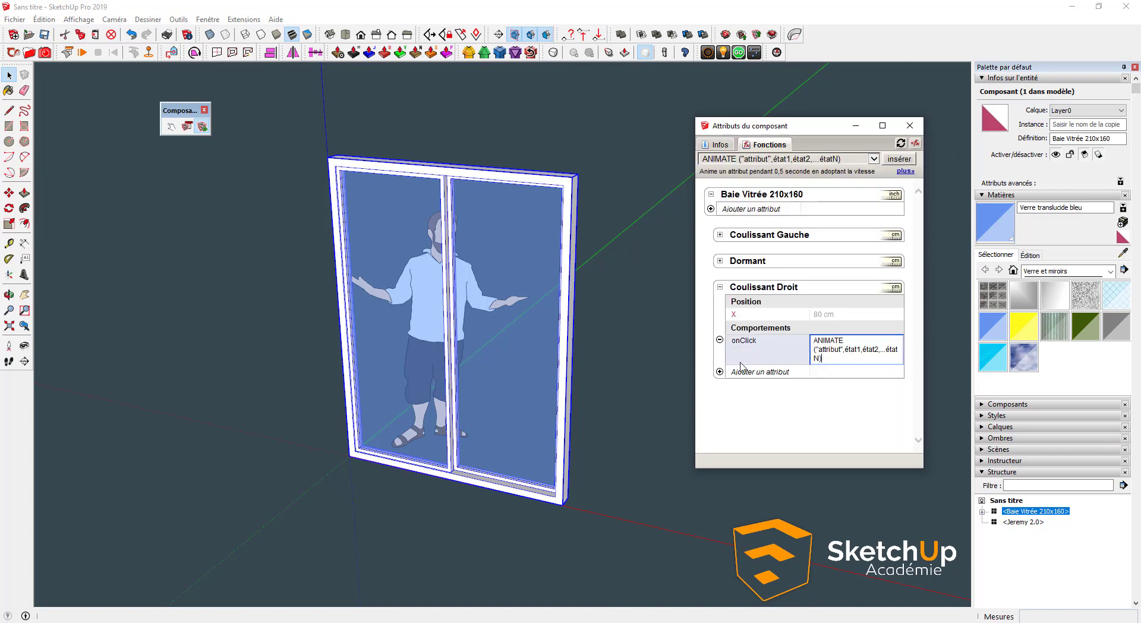
In the ANIMATE formula, replace the attribute placeholder with X and the first state with 40.
{"action": "left_click", "coordinate": [812, 341]}
{"action": "left_click_drag", "start_coordinate": [841, 351], "coordinate": [828, 350]}
{"action": "left_click", "coordinate": [743, 313]}
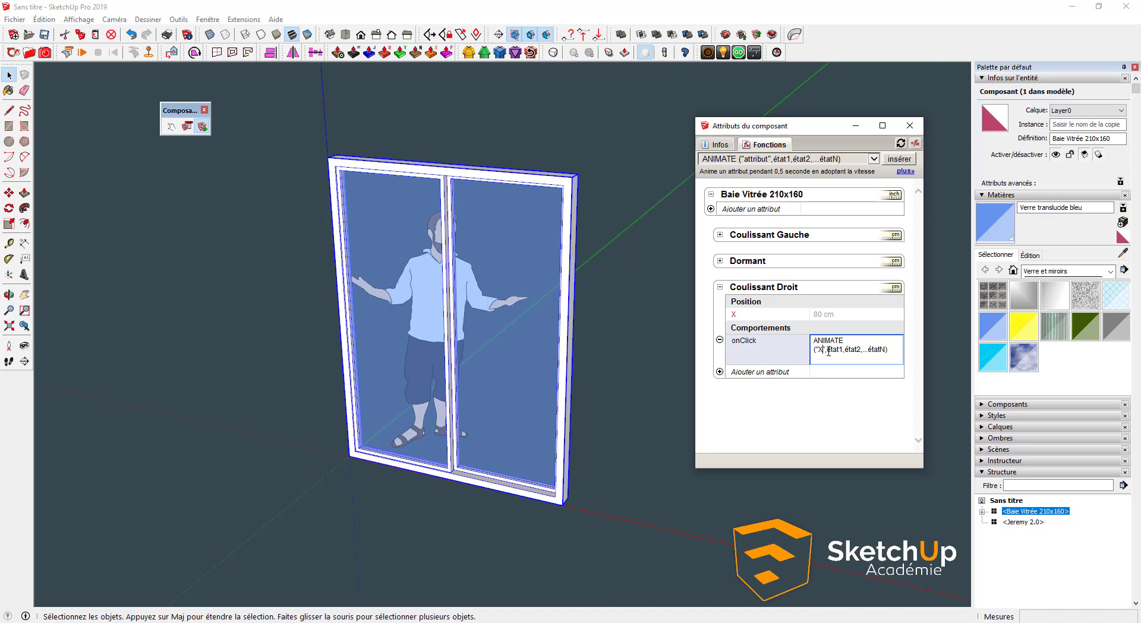
{"action": "left_click_drag", "start_coordinate": [826, 356], "coordinate": [843, 350]}
{"action": "type", "text": "40"}
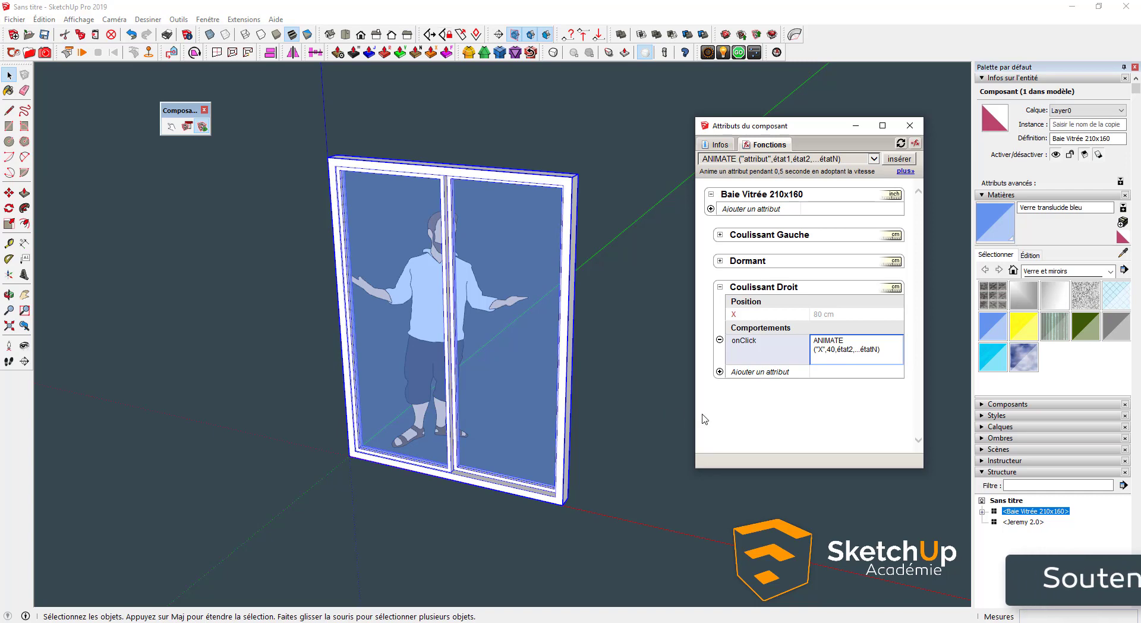
Set the remaining ANIMATE states to 5 and 80 so the formula reads ANIMATE("X",40,5,80), and validate it.
{"action": "double_click", "coordinate": [843, 349]}
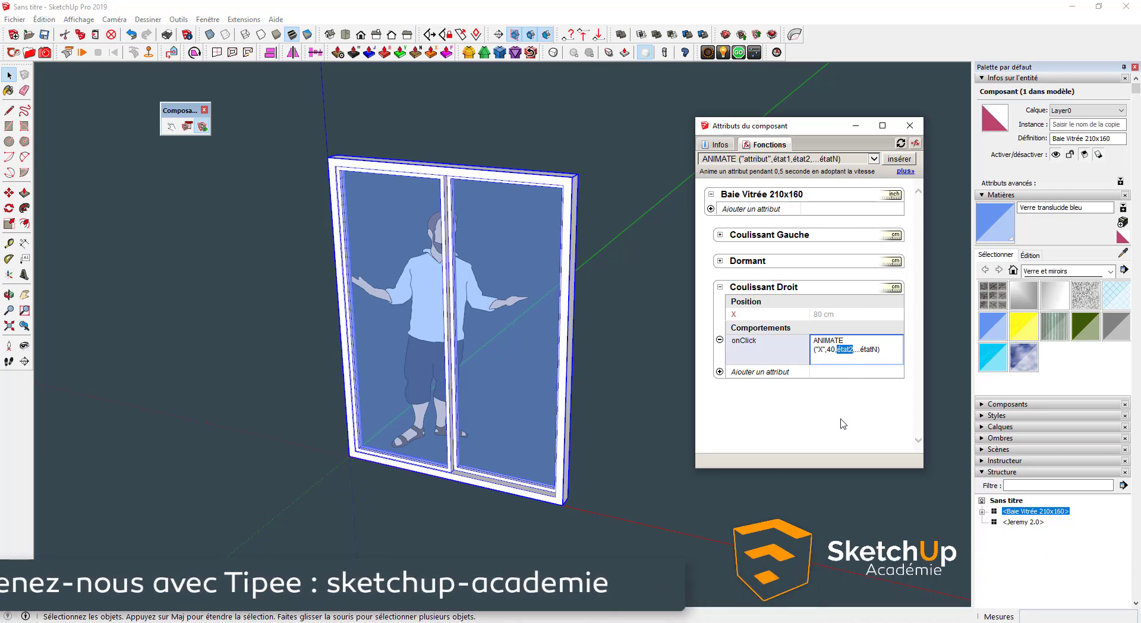
{"action": "type", "text": "5"}
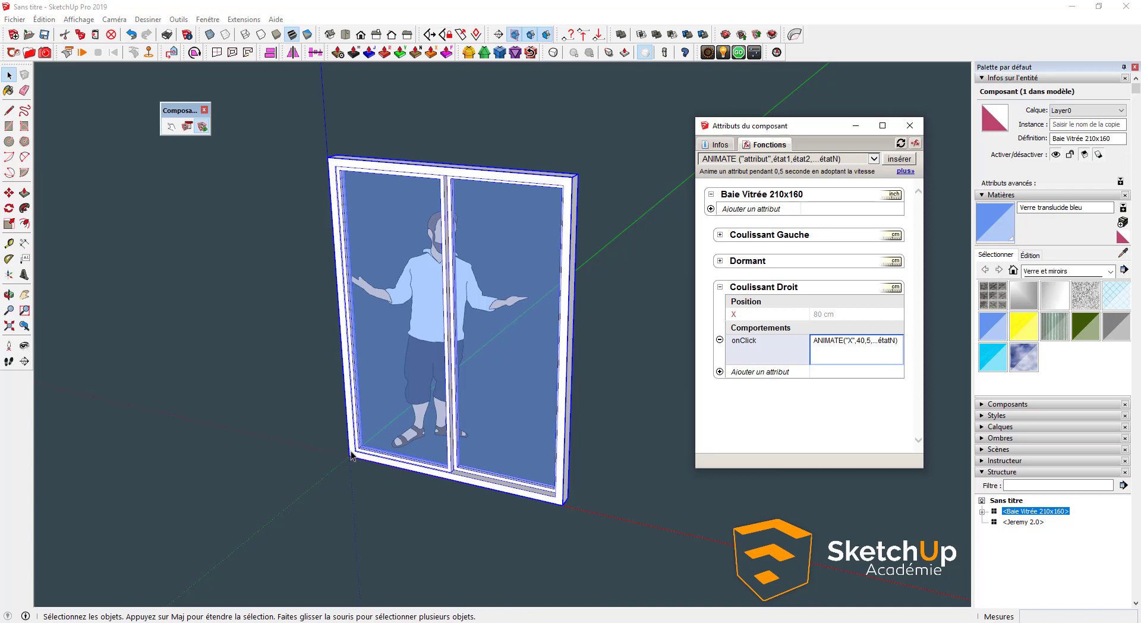
{"action": "mouse_move", "coordinate": [873, 342]}
{"action": "left_mouse_down"}
{"action": "mouse_move", "coordinate": [888, 343]}
{"action": "mouse_move", "coordinate": [878, 338]}
{"action": "left_mouse_up"}
{"action": "left_click", "coordinate": [877, 347]}
{"action": "left_click", "coordinate": [889, 342]}
{"action": "key", "text": "BackSpace"}
{"action": "left_click", "coordinate": [887, 340]}
{"action": "key", "text": "Return"}
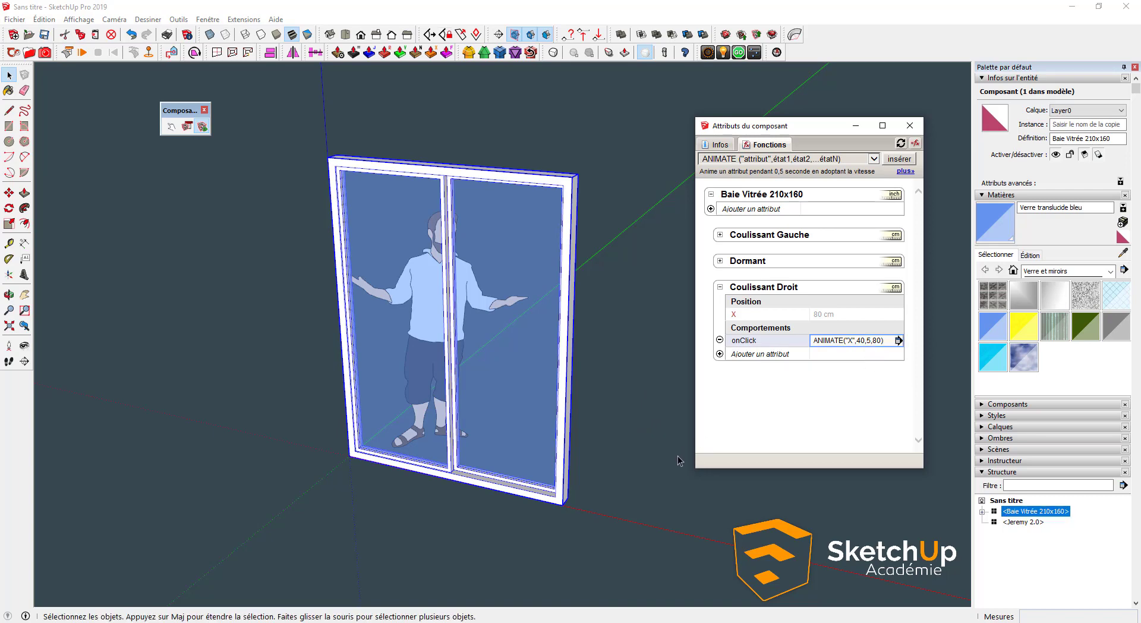
Test the Coulissant Droit sash animation in the model using the dynamic component Interact tool.
{"action": "left_click", "coordinate": [172, 126]}
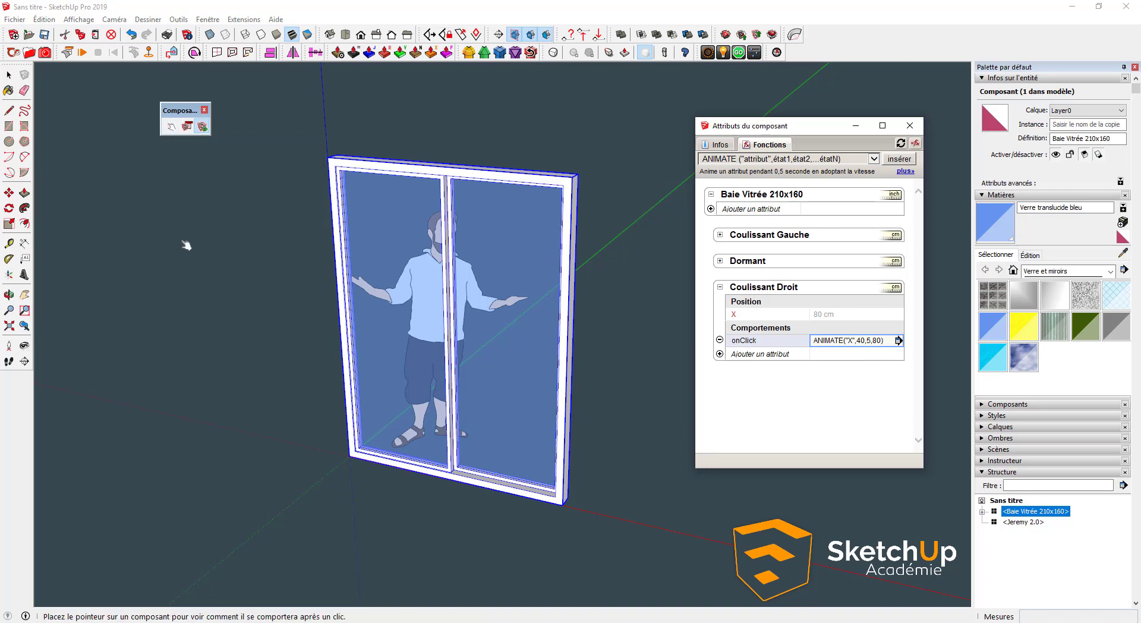
{"action": "left_click", "coordinate": [496, 372]}
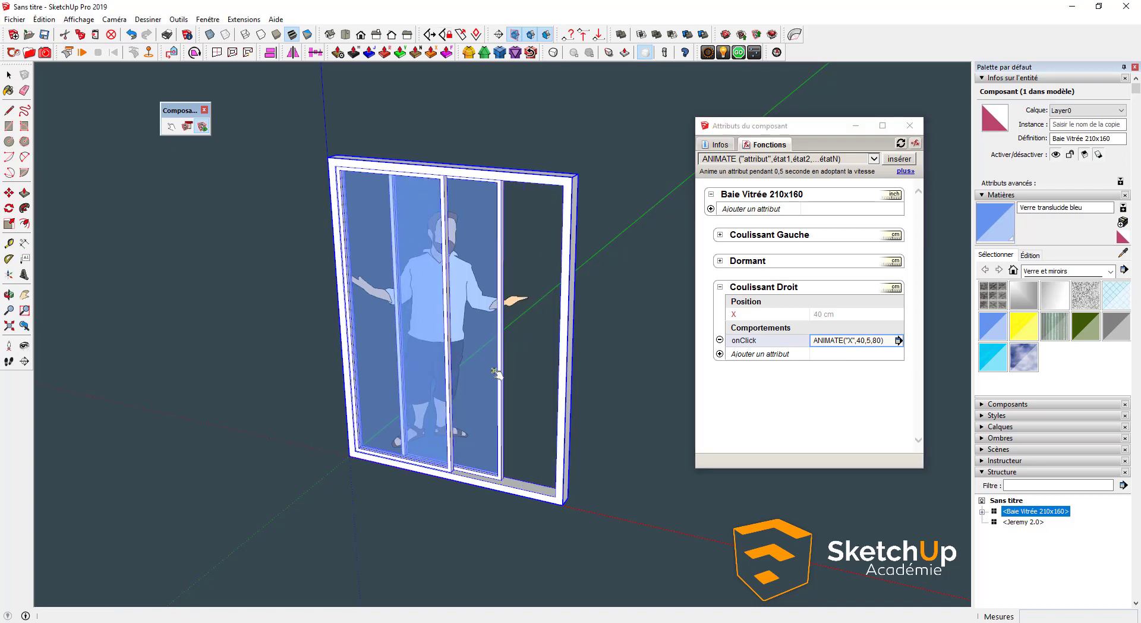
Cycle the Coulissant Droit sash through its three animation positions in the model with the Interact tool.
{"action": "left_click", "coordinate": [496, 372]}
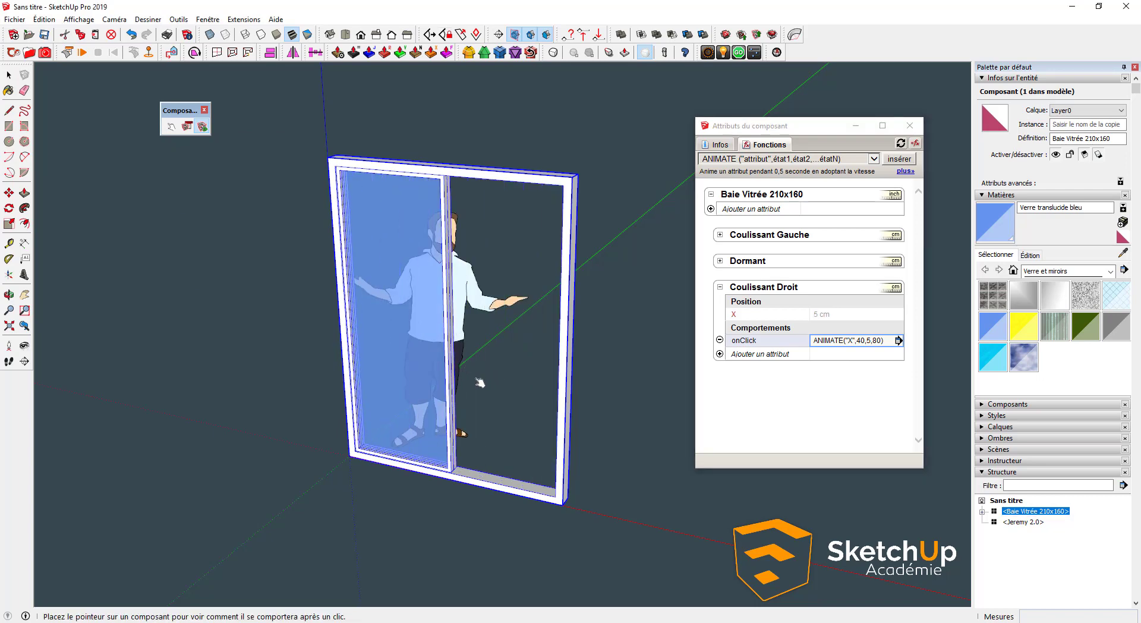
{"action": "left_click", "coordinate": [455, 371]}
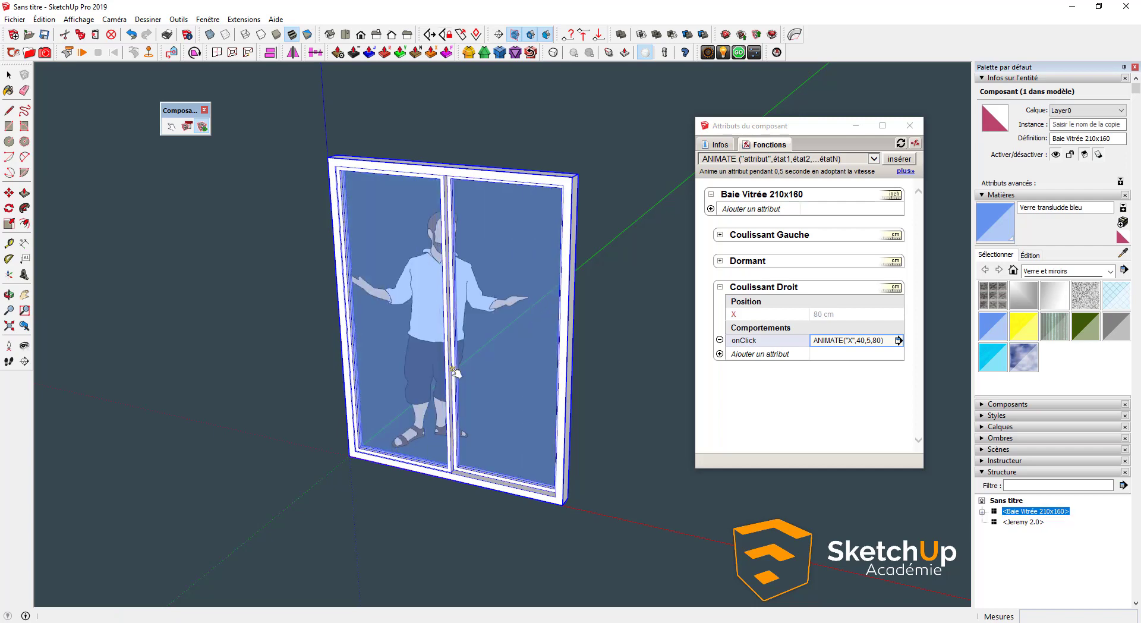
{"action": "left_click", "coordinate": [463, 395]}
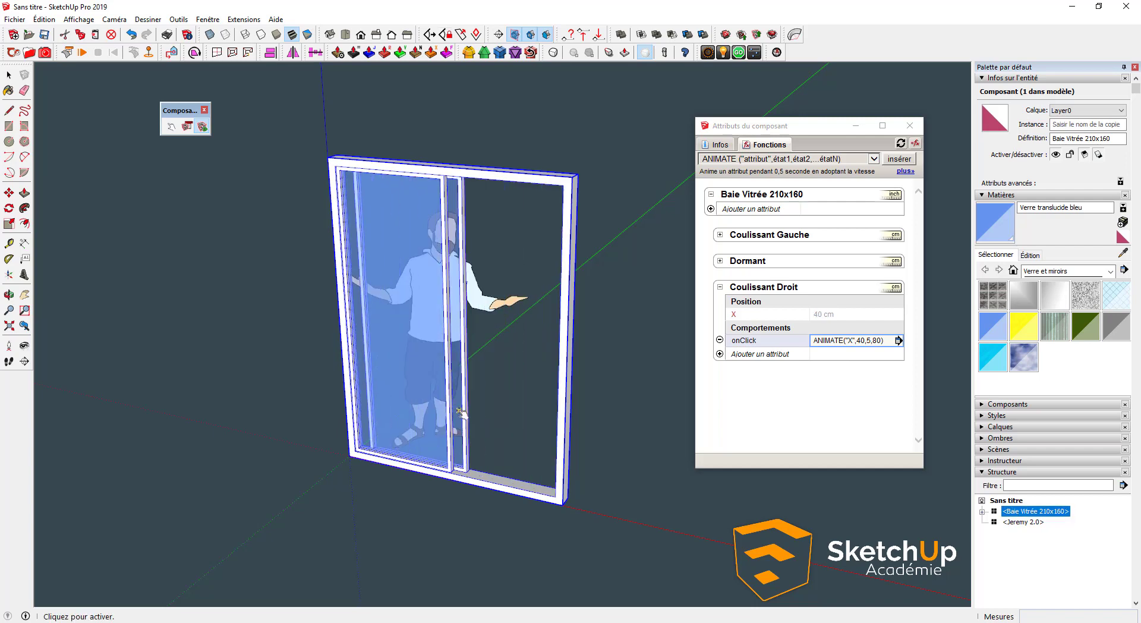
{"action": "left_click", "coordinate": [459, 410]}
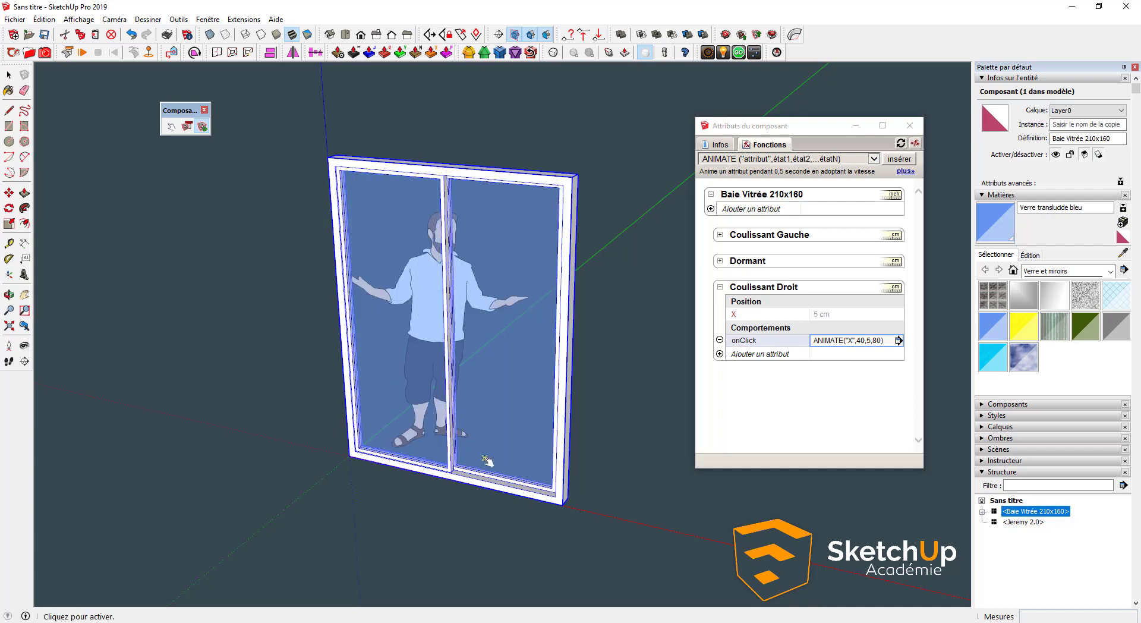
{"action": "left_click", "coordinate": [486, 461]}
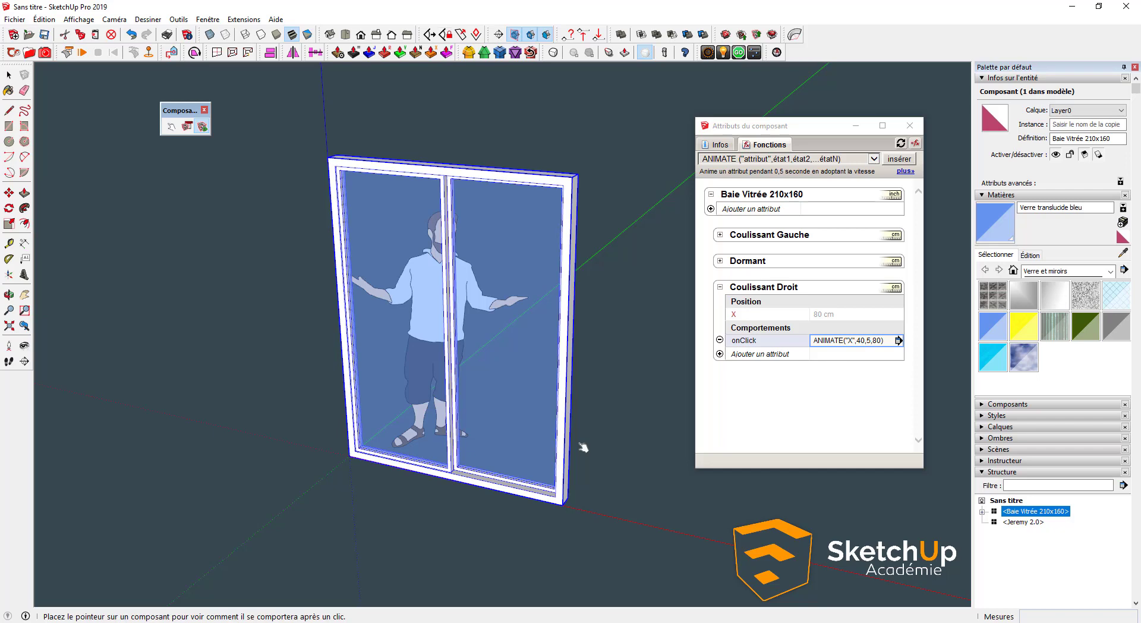
Add a 65 state before 80 in Coulissant Droit's onClick formula so it reads ANIMATE("X",40,5,65,80), and validate it.
{"action": "left_click", "coordinate": [863, 344]}
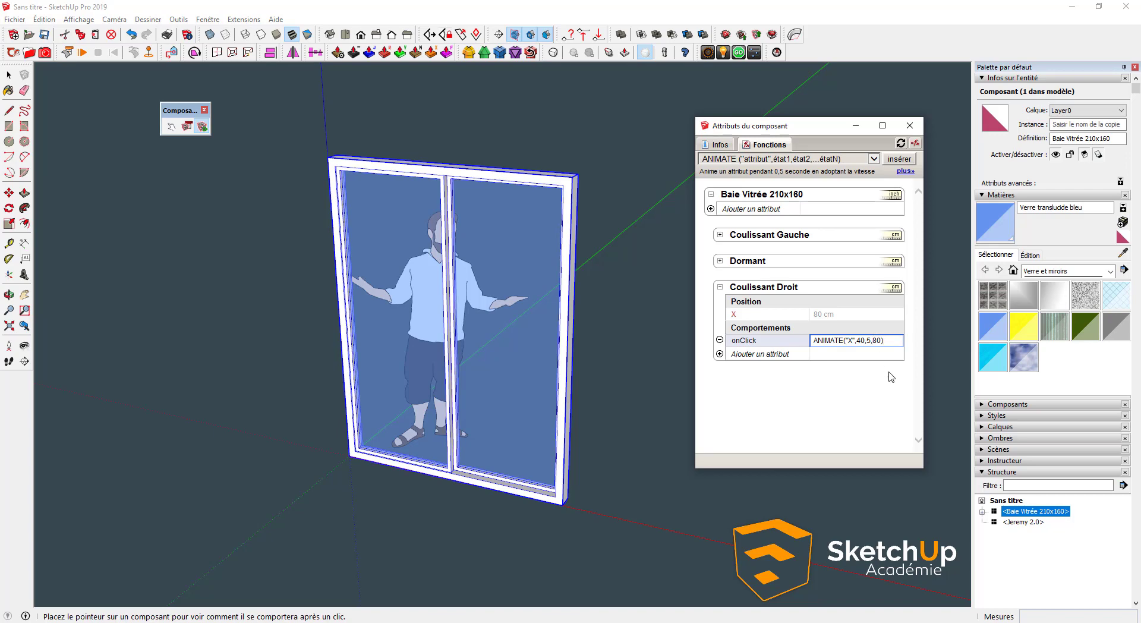
{"action": "type", "text": "65,"}
{"action": "key", "text": "Return"}
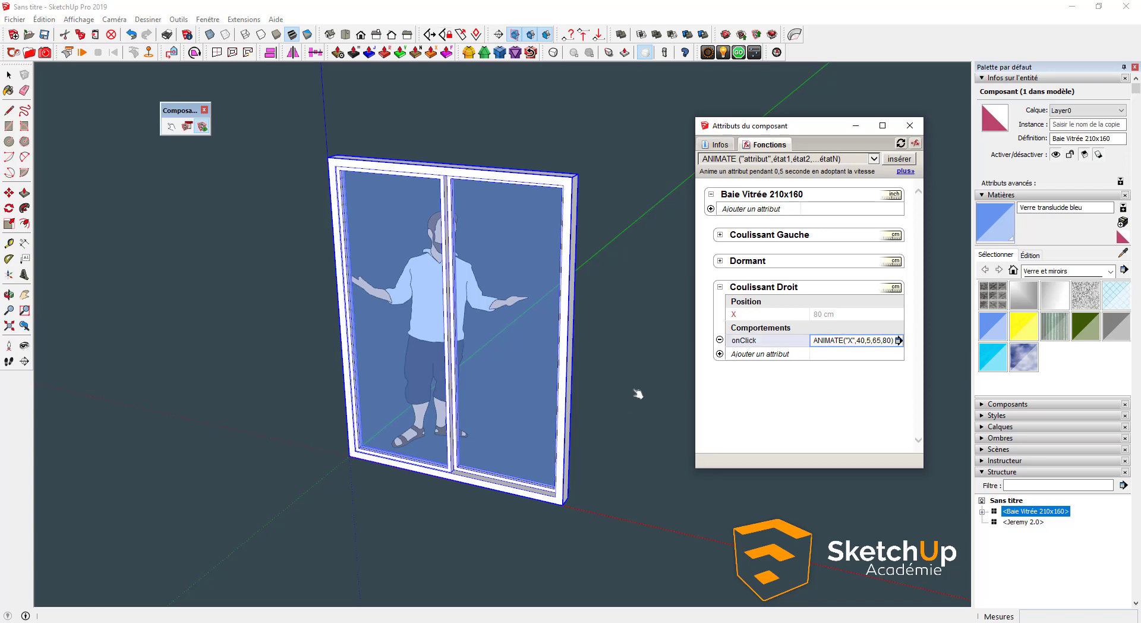
Test the four-position sliding animation of the Coulissant Droit sash in the model.
{"action": "left_click", "coordinate": [506, 382]}
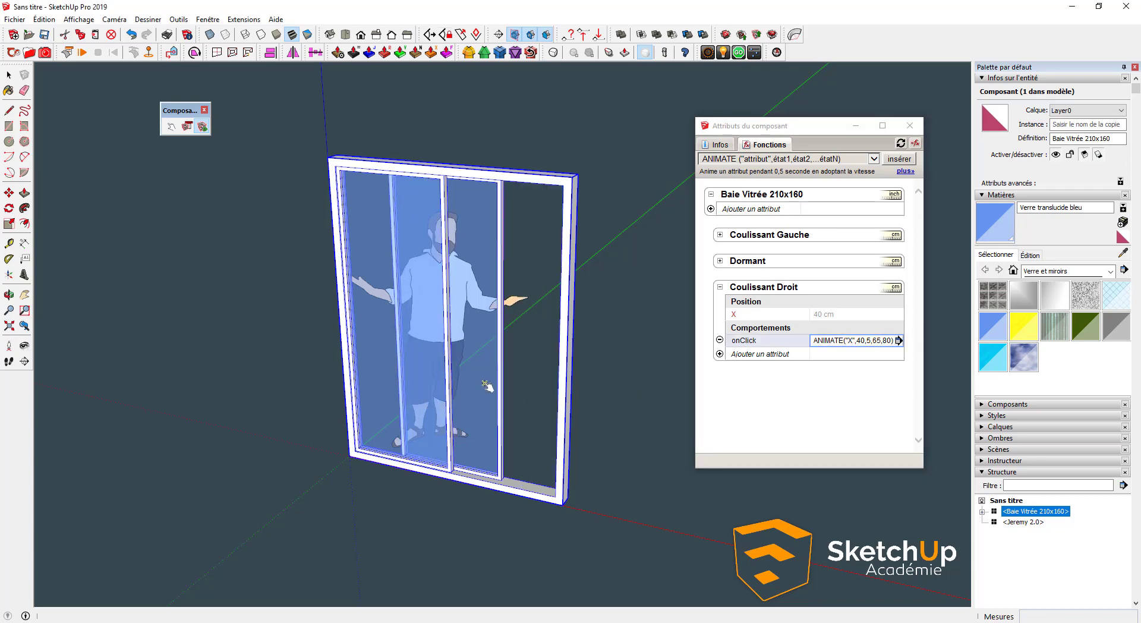
{"action": "left_click", "coordinate": [486, 385]}
{"action": "left_click", "coordinate": [457, 388]}
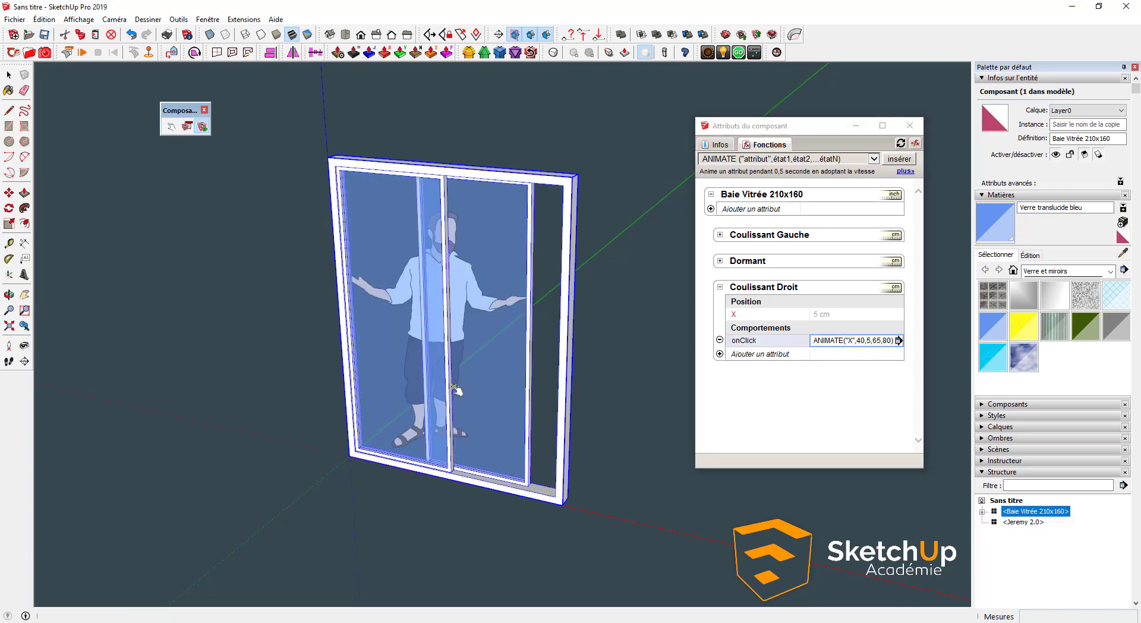
{"action": "left_click", "coordinate": [495, 399]}
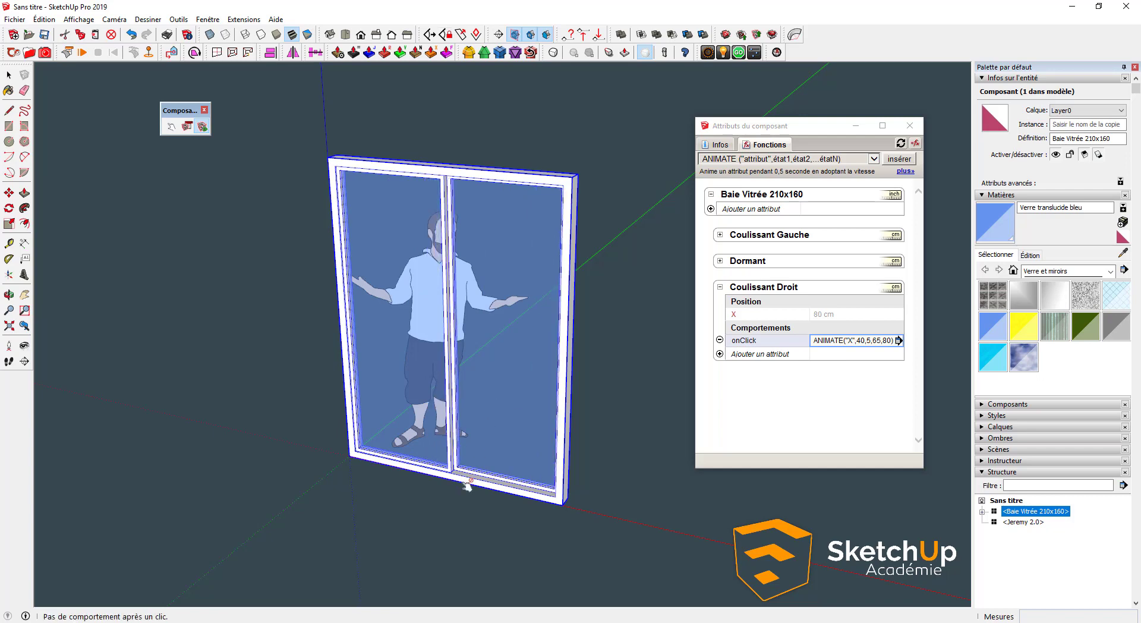
Select the Baie Vitrée 210x160 component and move it about 328.5 cm away from the figure.
{"action": "scroll", "coordinate": [434, 485], "scroll_direction": "down", "scroll_amount": 2}
{"action": "key", "text": "space"}
{"action": "scroll", "coordinate": [406, 512], "scroll_direction": "down", "scroll_amount": 1}
{"action": "left_click", "coordinate": [405, 512]}
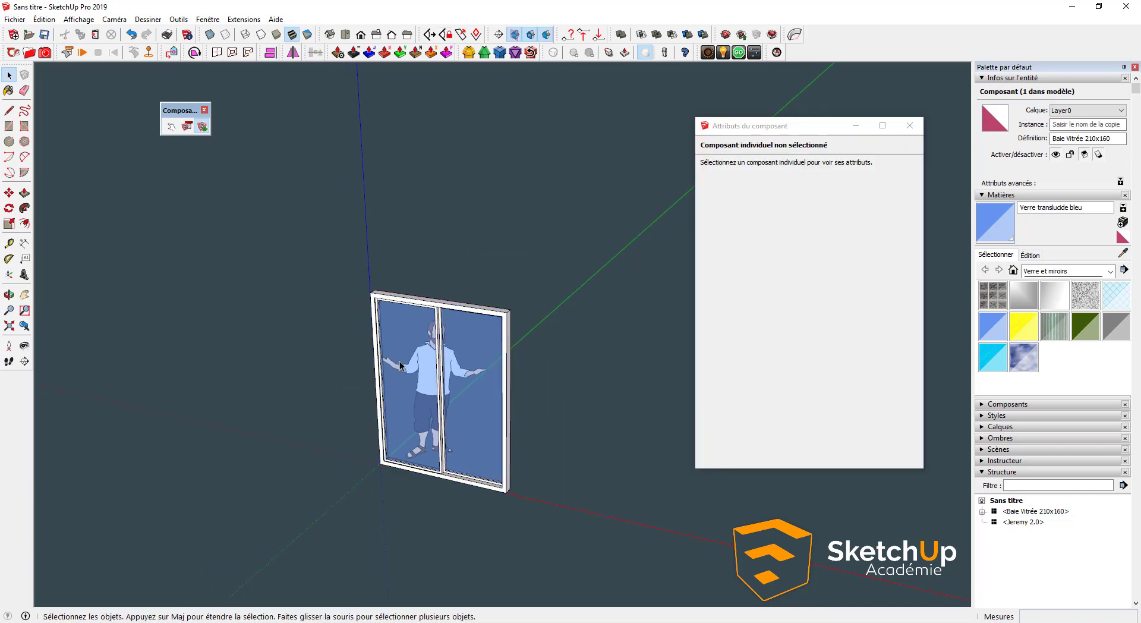
{"action": "left_click", "coordinate": [401, 365]}
{"action": "key", "text": "m"}
{"action": "left_click", "coordinate": [443, 472]}
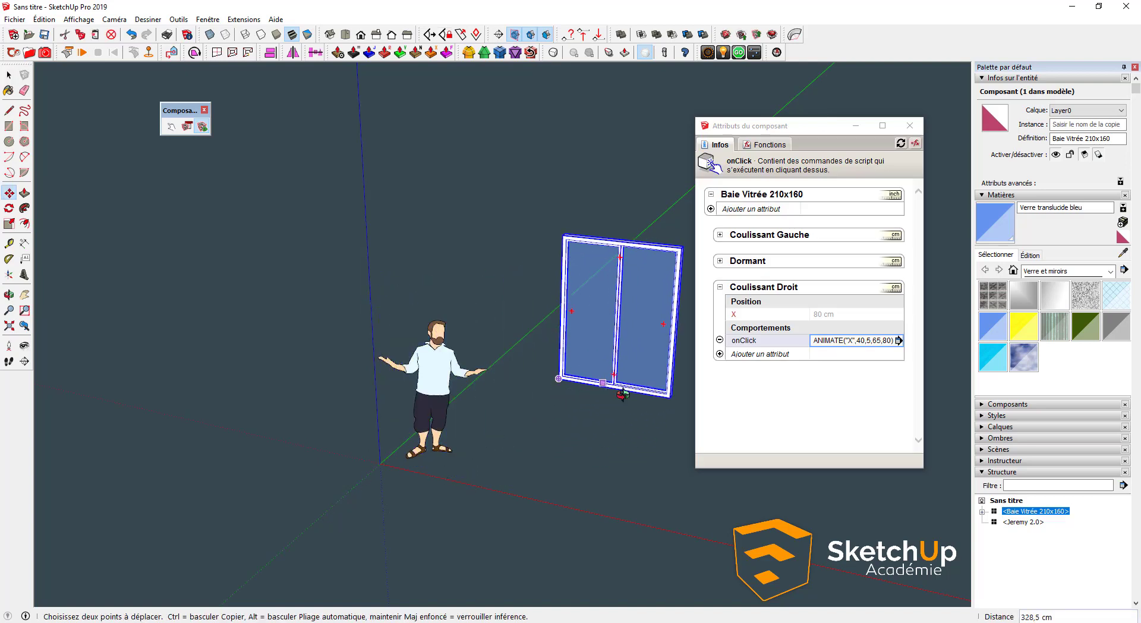
{"action": "middle_click_drag", "start_coordinate": [623, 395], "coordinate": [663, 395]}
Test the moved window's Coulissant Droit sash with the Interact tool, running its animation from both sides of the window.
{"action": "left_click", "coordinate": [172, 127]}
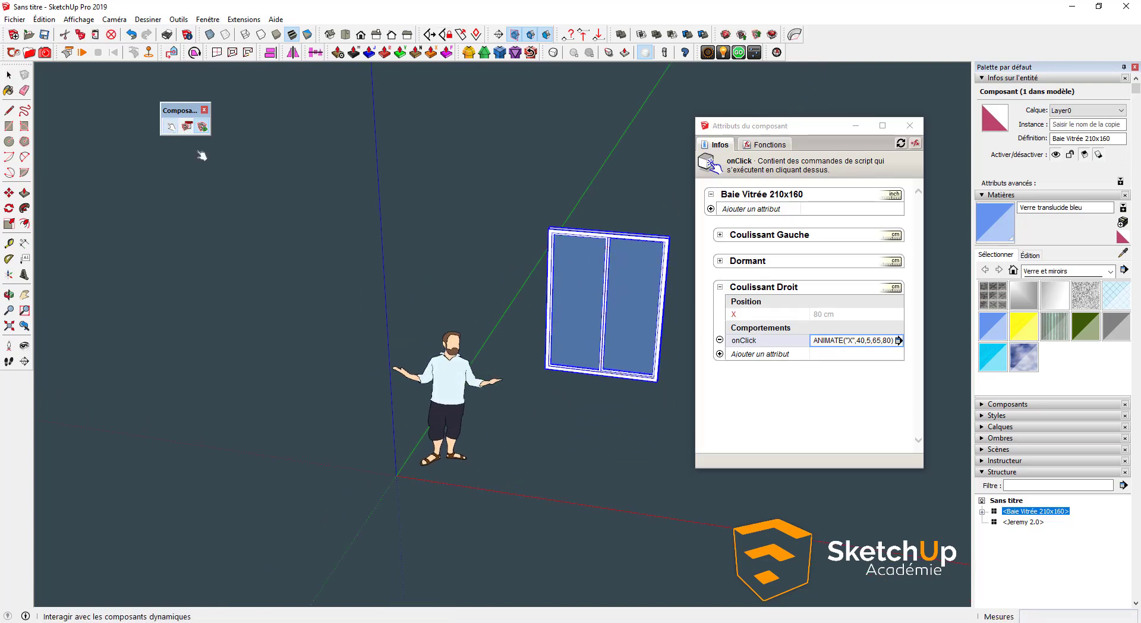
{"action": "left_click", "coordinate": [647, 304]}
{"action": "scroll", "coordinate": [624, 325], "scroll_direction": "up", "scroll_amount": 2}
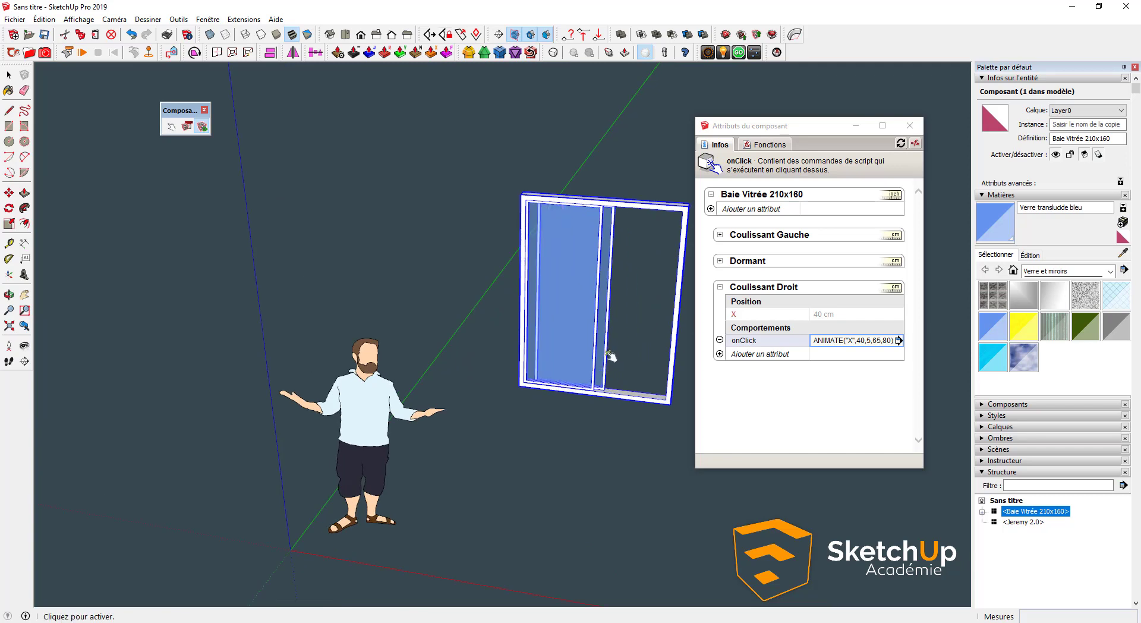
{"action": "left_click", "coordinate": [611, 355]}
{"action": "middle_click_drag", "start_coordinate": [618, 358], "coordinate": [471, 379]}
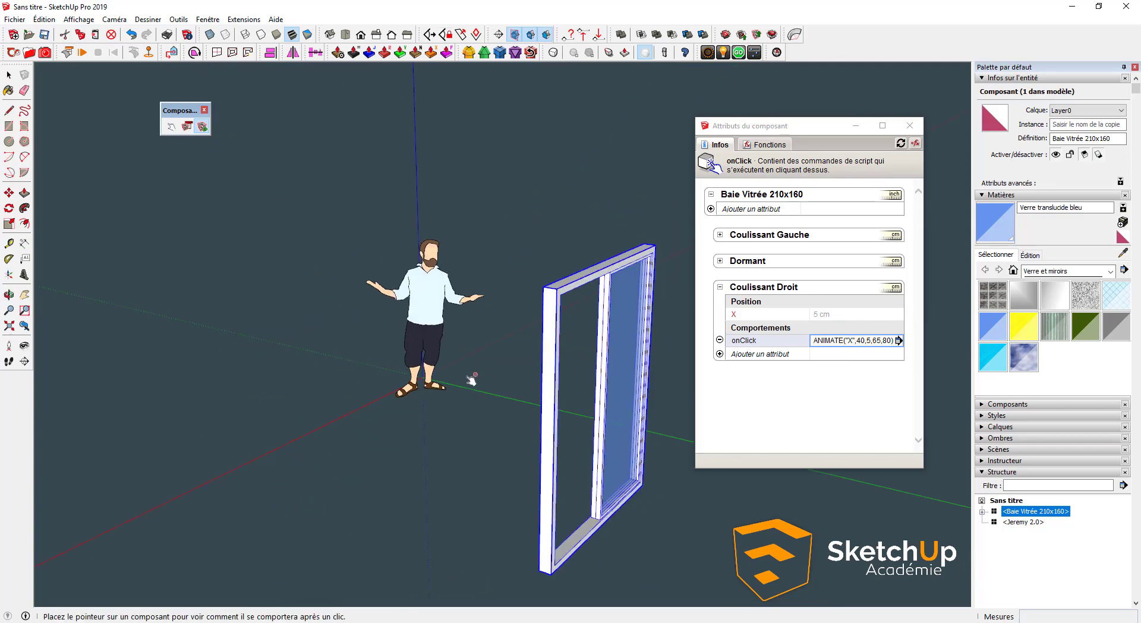
{"action": "left_click", "coordinate": [614, 407]}
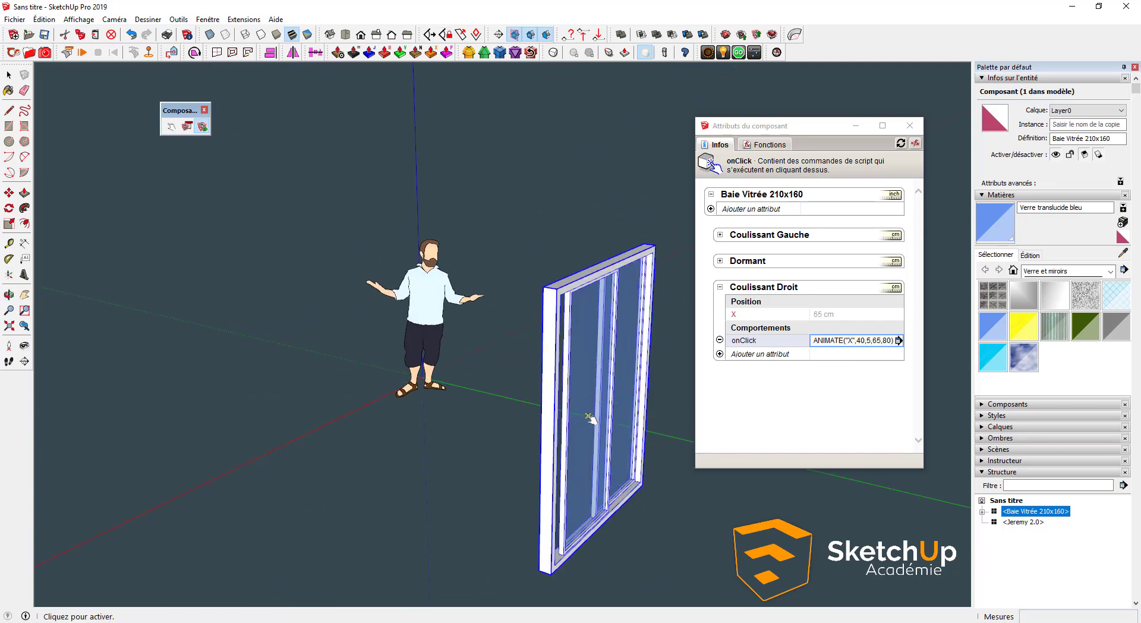
{"action": "left_click", "coordinate": [590, 420]}
{"action": "middle_click_drag", "start_coordinate": [573, 442], "coordinate": [628, 387]}
{"action": "middle_click_drag", "start_coordinate": [614, 298], "coordinate": [614, 329]}
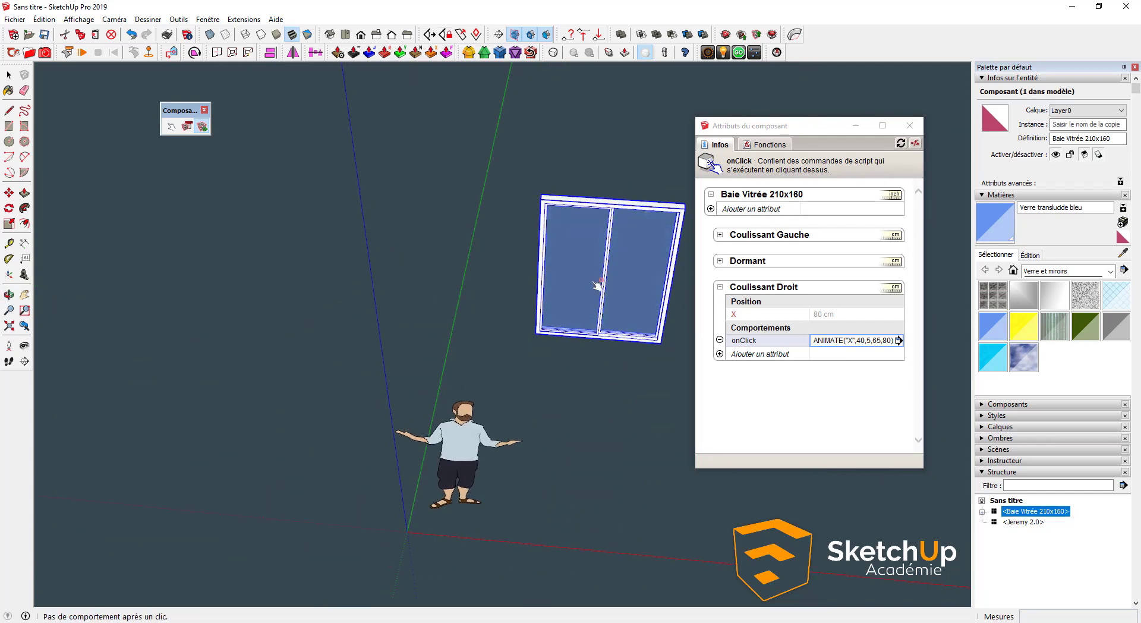
Rotate the window component about 81° around the vertical axis.
{"action": "key", "text": "m"}
{"action": "key", "text": "q"}
{"action": "left_click", "coordinate": [526, 384]}
{"action": "left_click", "coordinate": [568, 387]}
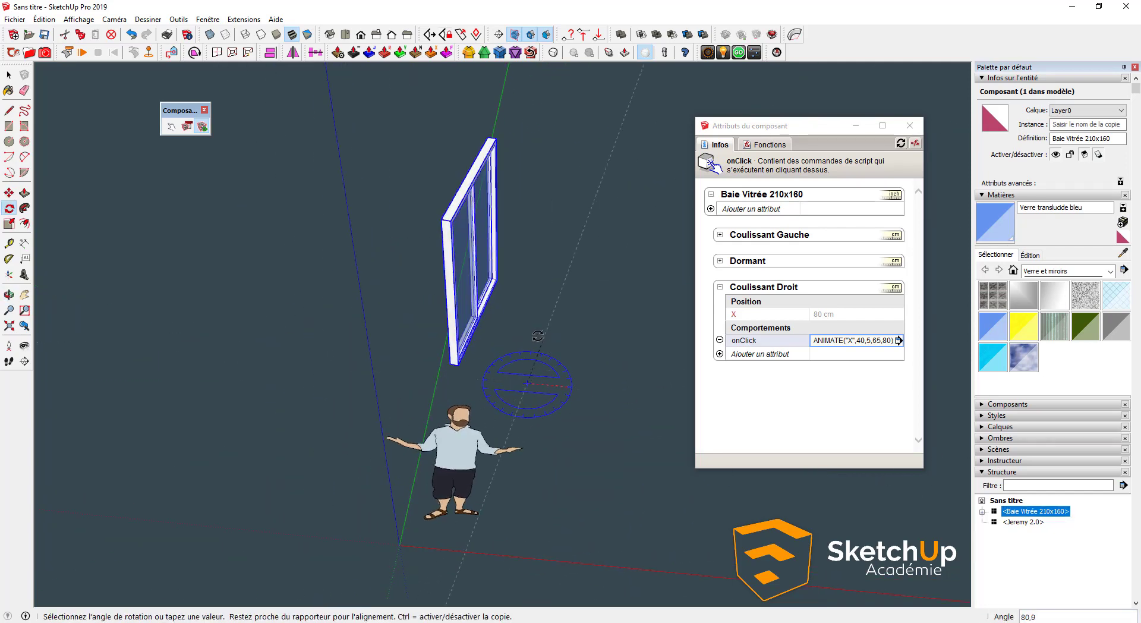
{"action": "left_click", "coordinate": [537, 335]}
{"action": "middle_click_drag", "start_coordinate": [536, 335], "coordinate": [333, 380]}
Enter the rotated window component to check its local axes, and leave it again.
{"action": "key", "text": "space"}
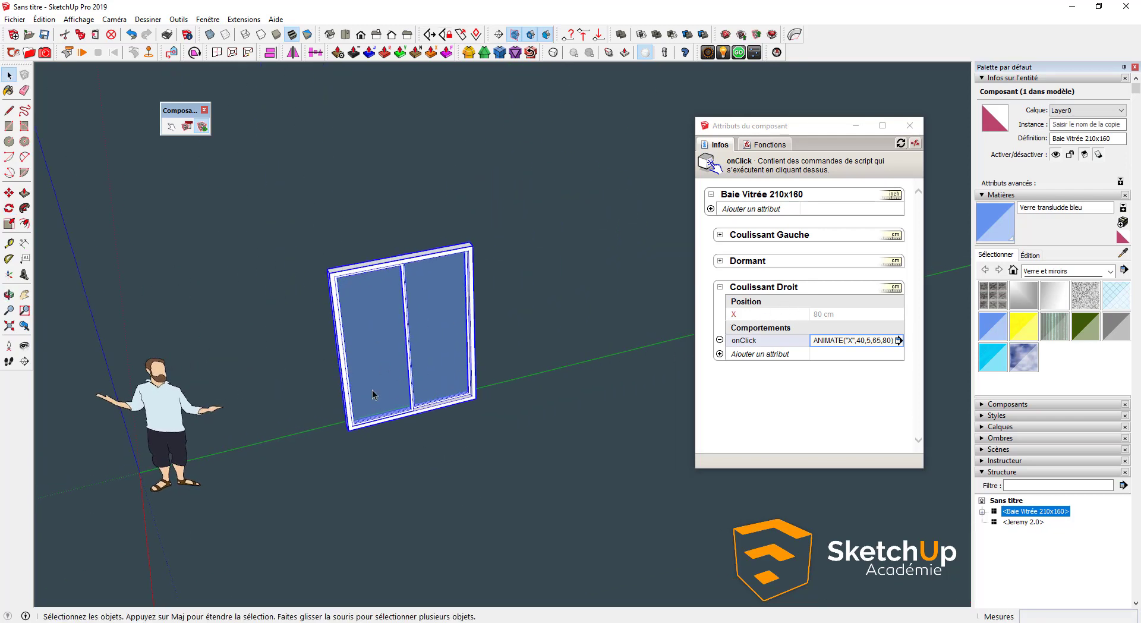
{"action": "double_click", "coordinate": [340, 349]}
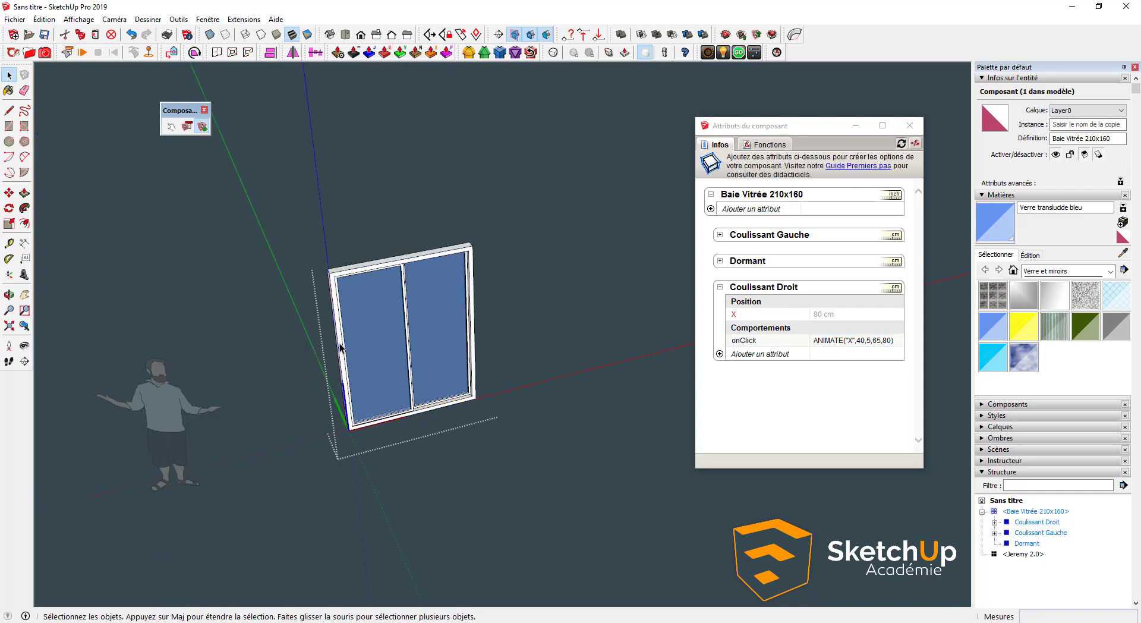
{"action": "key", "text": "Escape"}
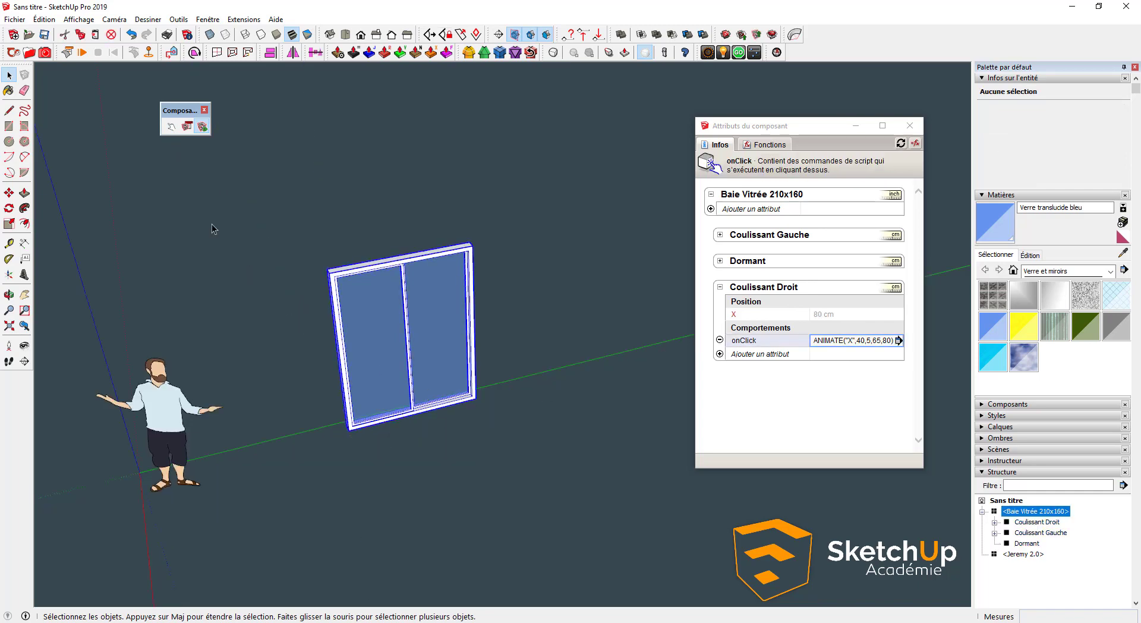
Test the Coulissant Droit sash animation on the rotated window with the Interact tool, viewing it from both sides.
{"action": "left_click", "coordinate": [171, 126]}
{"action": "left_click", "coordinate": [464, 326]}
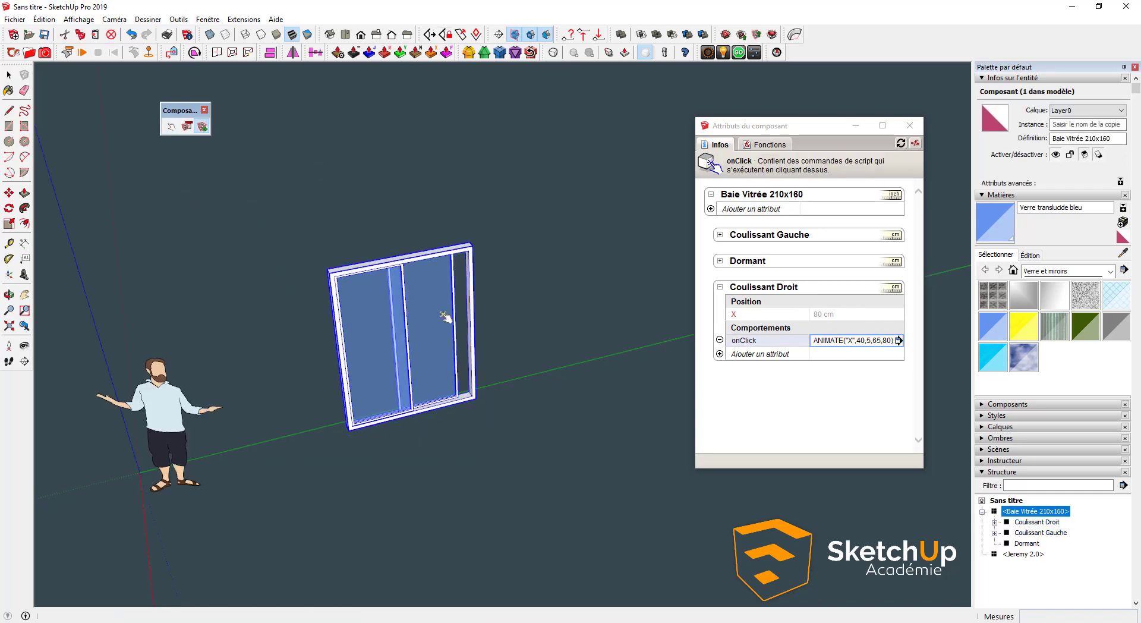
{"action": "middle_click_drag", "start_coordinate": [420, 348], "coordinate": [601, 452]}
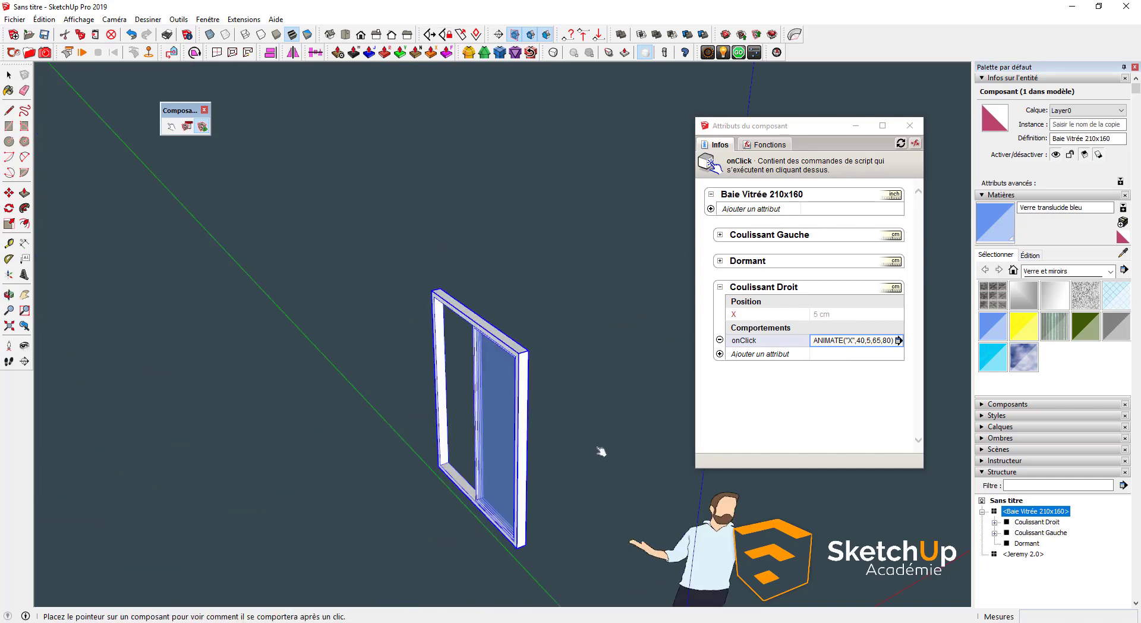
{"action": "left_click", "coordinate": [492, 394]}
{"action": "left_click", "coordinate": [461, 371]}
{"action": "middle_click_drag", "start_coordinate": [461, 372], "coordinate": [219, 425]}
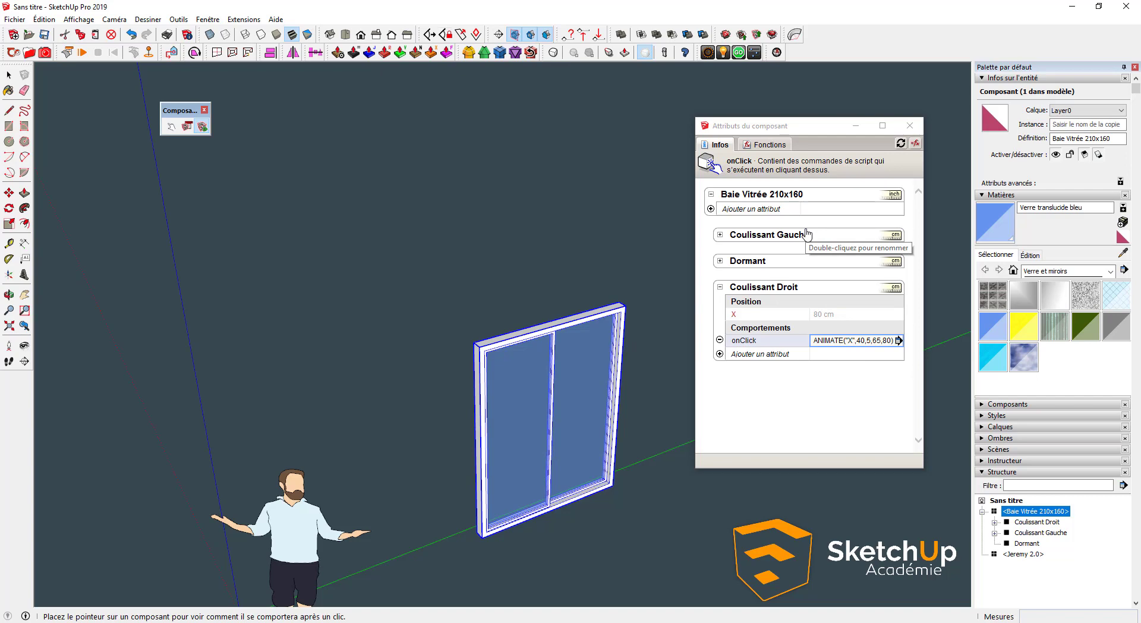
{"action": "middle_click_drag", "start_coordinate": [534, 382], "coordinate": [440, 404]}
{"action": "scroll", "coordinate": [606, 511], "scroll_direction": "up", "scroll_amount": 5}
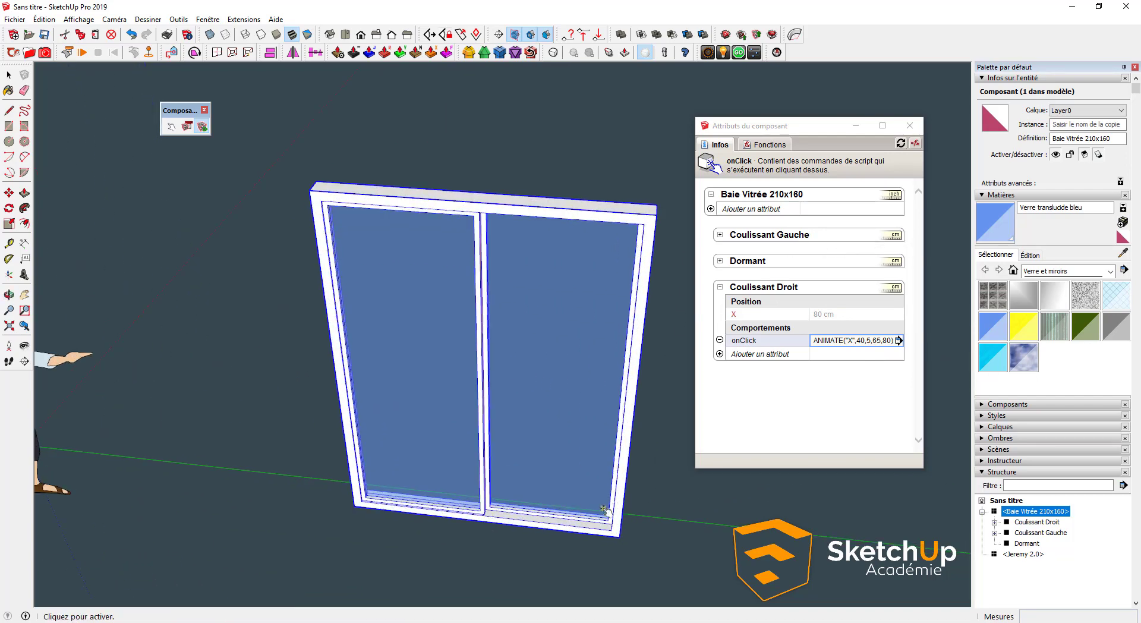
{"action": "scroll", "coordinate": [642, 416], "scroll_direction": "up", "scroll_amount": 3}
{"action": "scroll", "coordinate": [611, 415], "scroll_direction": "down", "scroll_amount": 3}
{"action": "middle_click_drag", "start_coordinate": [611, 415], "coordinate": [498, 392]}
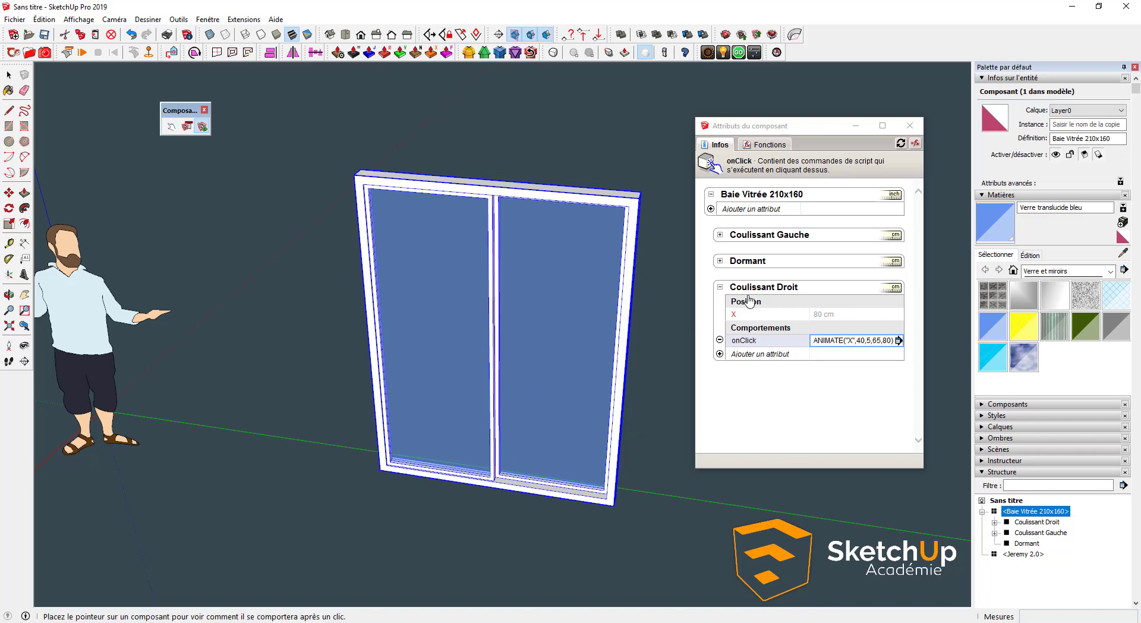
{"action": "middle_click_drag", "start_coordinate": [359, 496], "coordinate": [502, 518]}
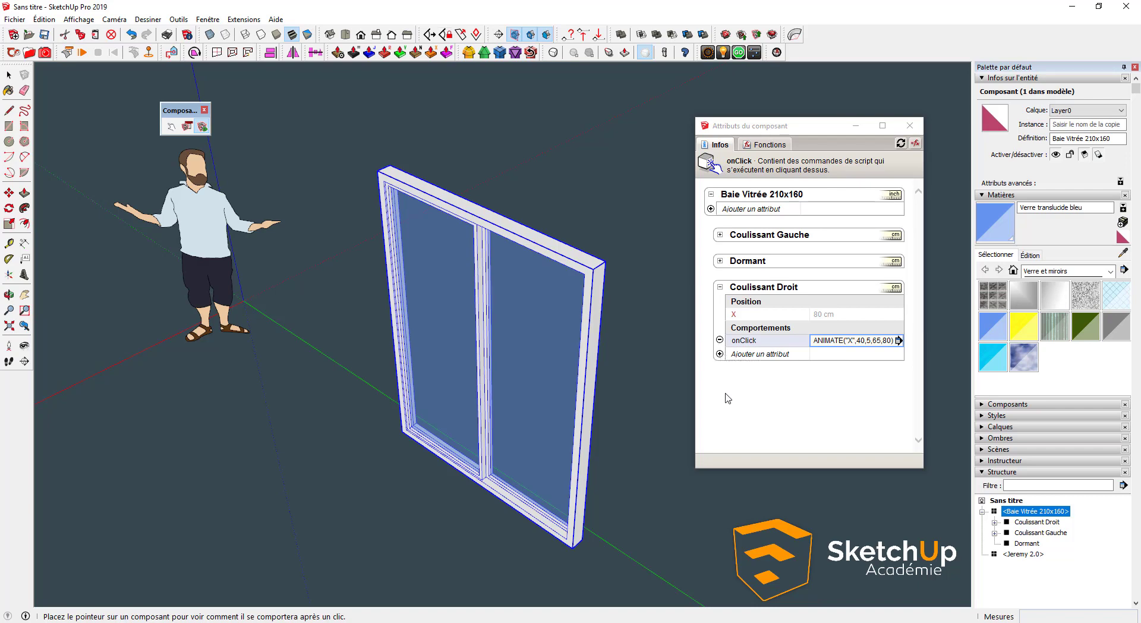
Leave the Interact tool and deselect the window component.
{"action": "middle_click_drag", "start_coordinate": [547, 293], "coordinate": [394, 290]}
{"action": "key", "text": "Caps_Lock"}
{"action": "key", "text": "space"}
{"action": "left_click", "coordinate": [283, 389]}
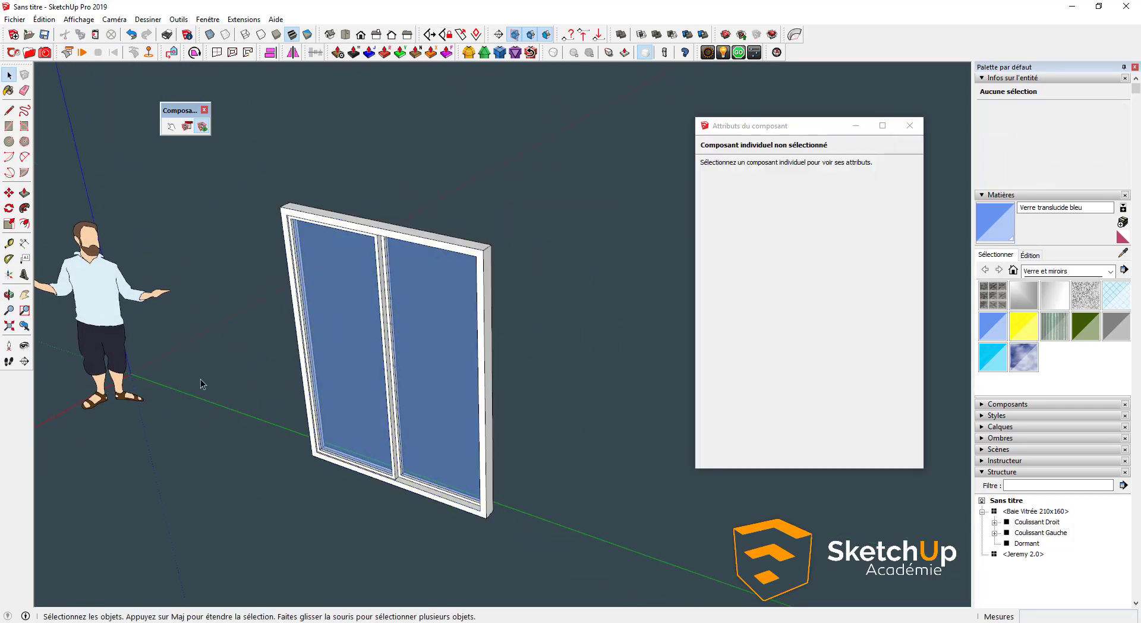